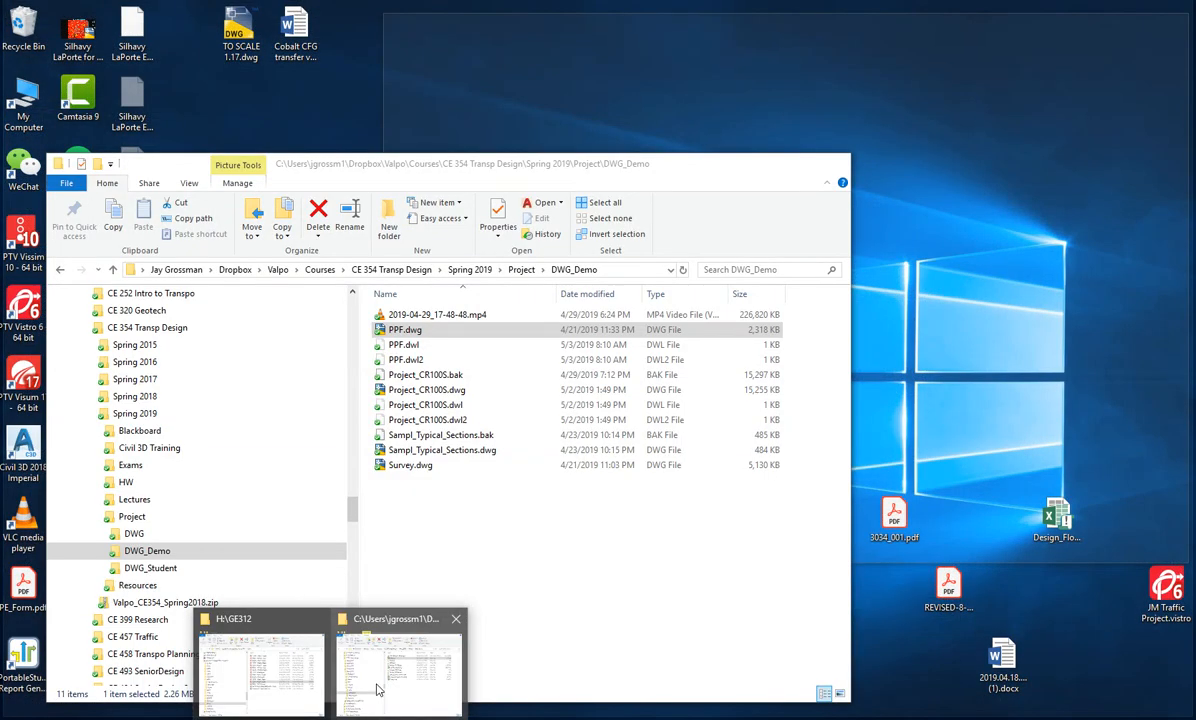
# - Look through the DWG_Demo project folder and the PP1 and PP2 plan and profile layouts of the PPF drawing
pyautogui.click(377, 688)
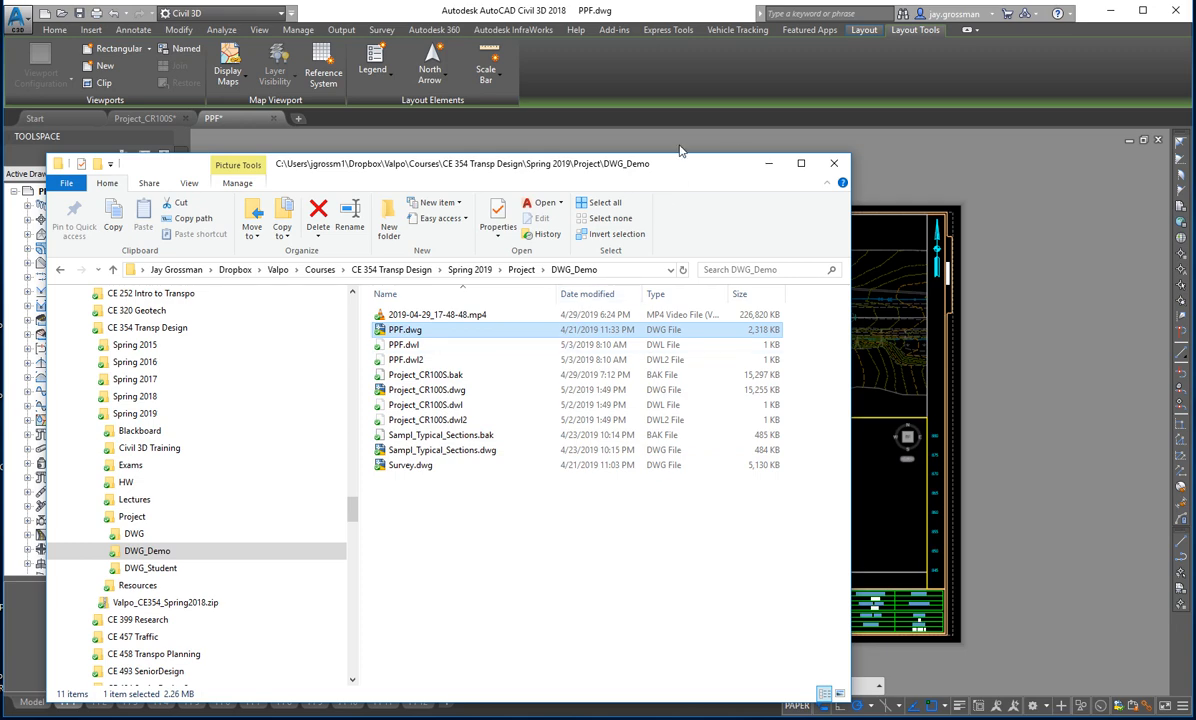
pyautogui.click(768, 164)
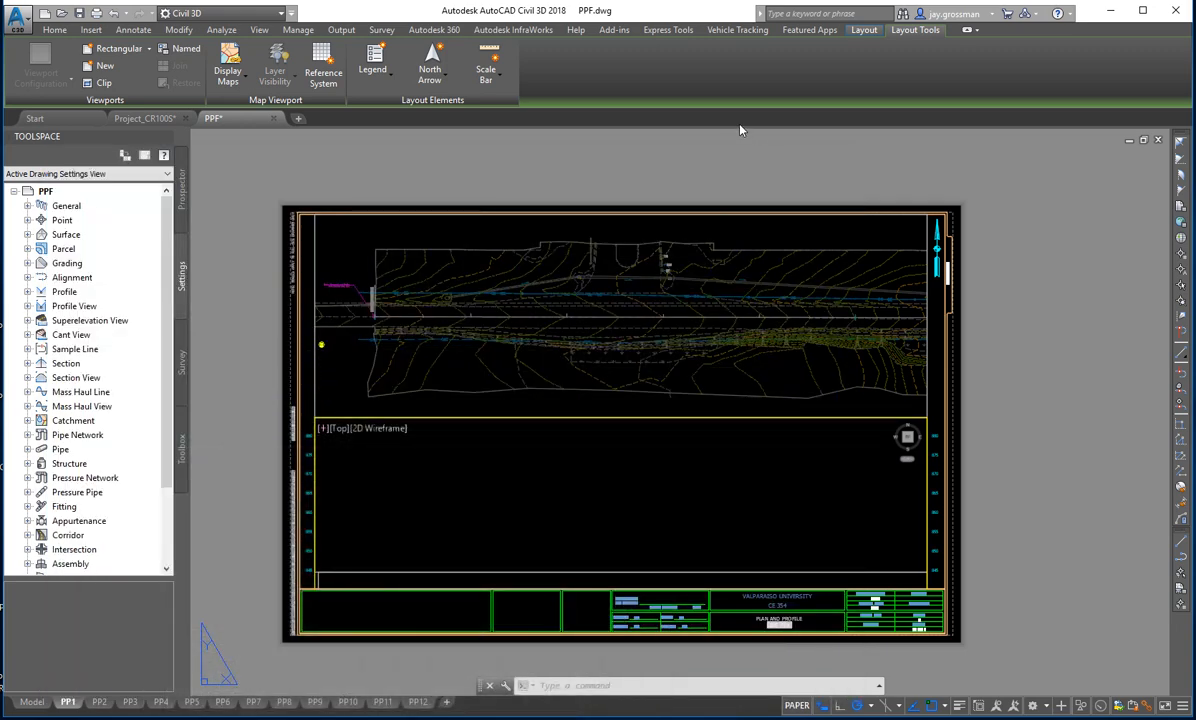
pyautogui.moveTo(238, 122)
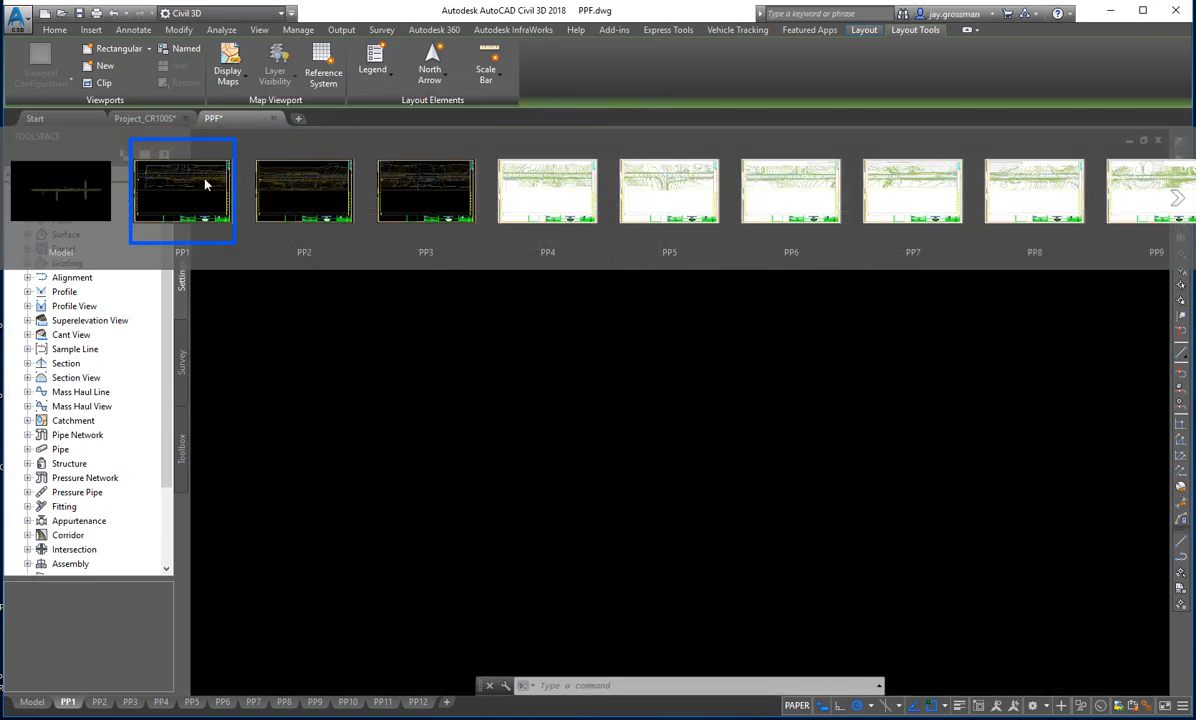
pyautogui.click(205, 183)
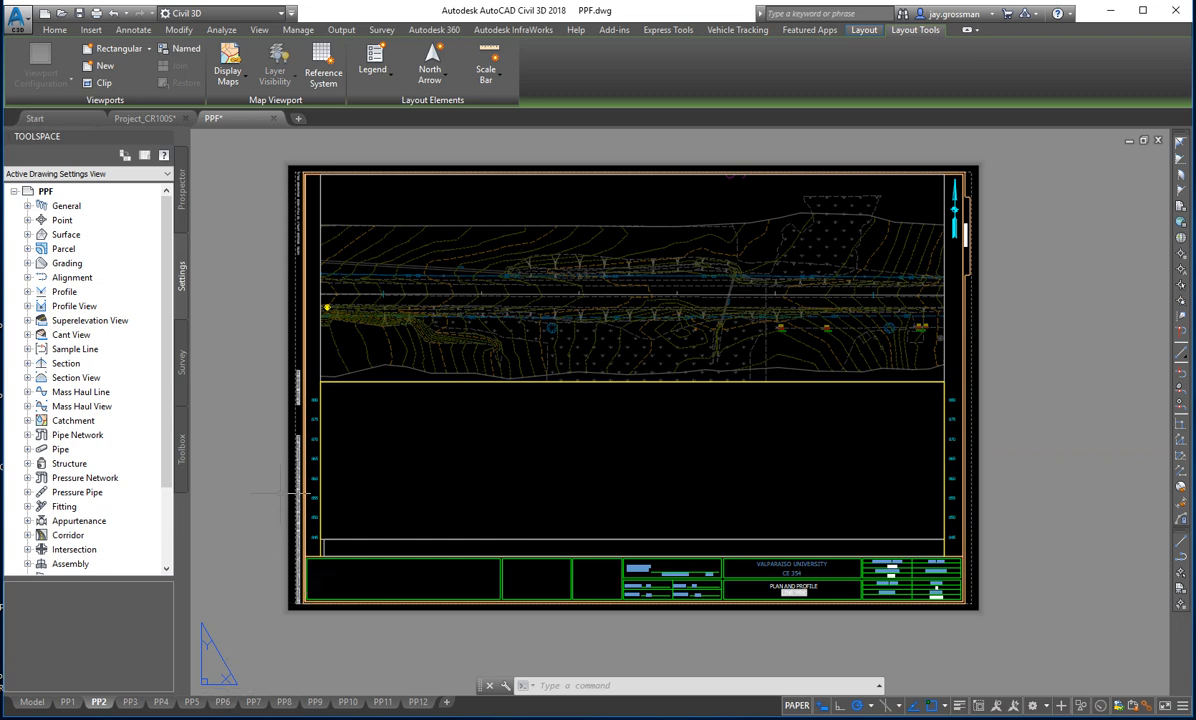
pyautogui.moveTo(68, 704)
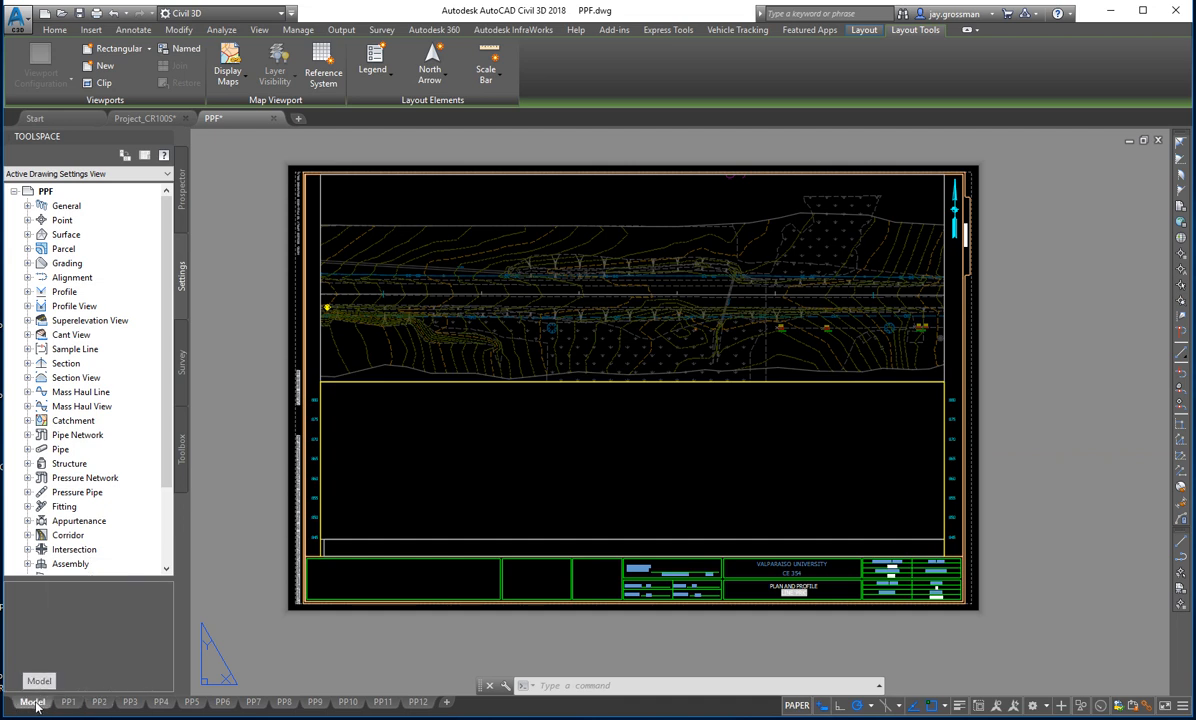
# - Switch the PPF drawing to model space and examine the plan at the beginning of the CR 100 S alignment
pyautogui.click(32, 701)
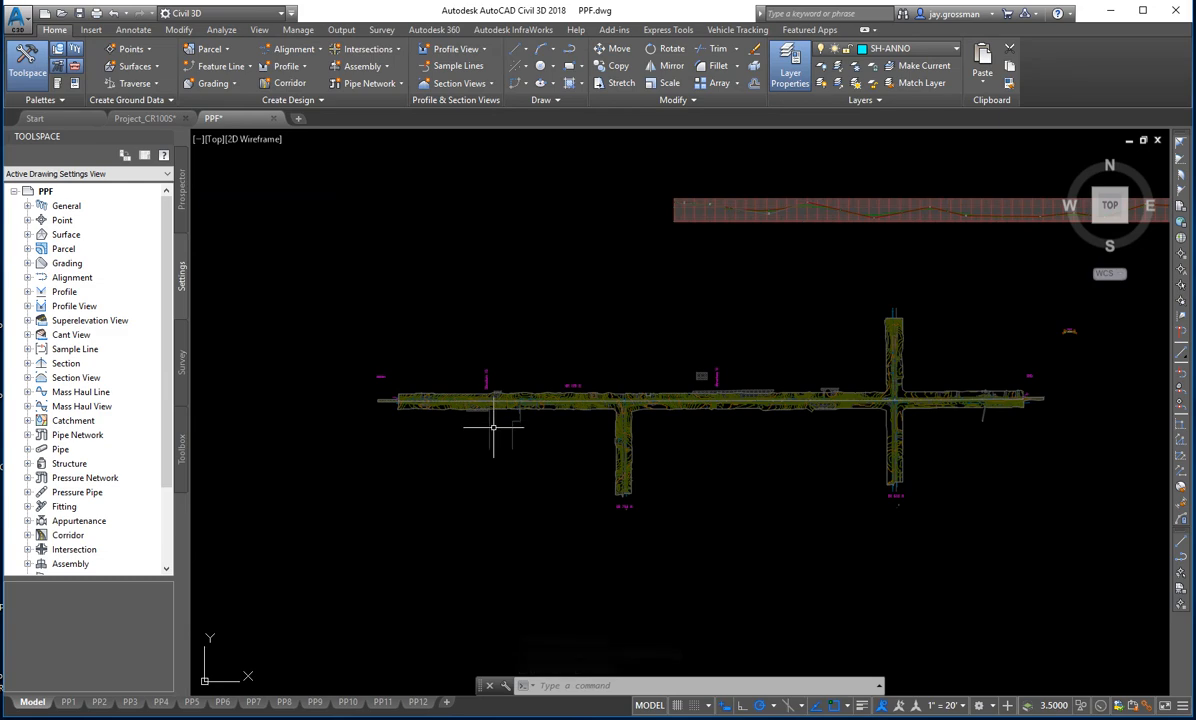
pyautogui.scroll(8, 493, 427)
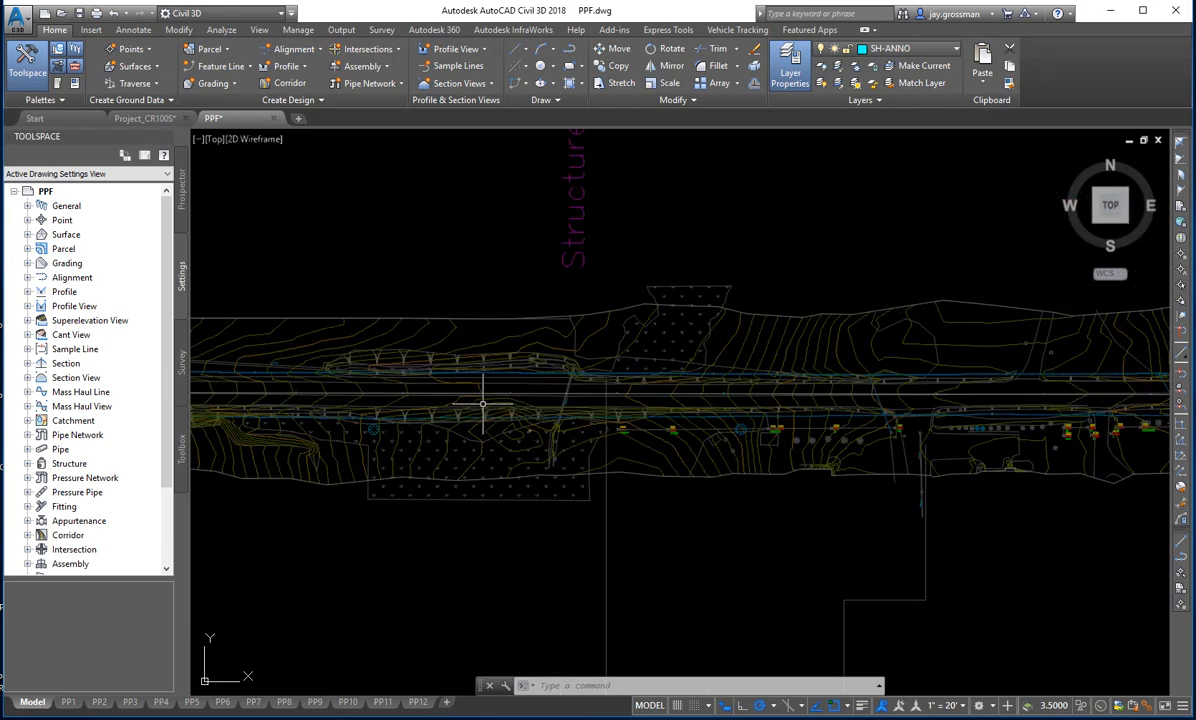
pyautogui.scroll(-5, 488, 406)
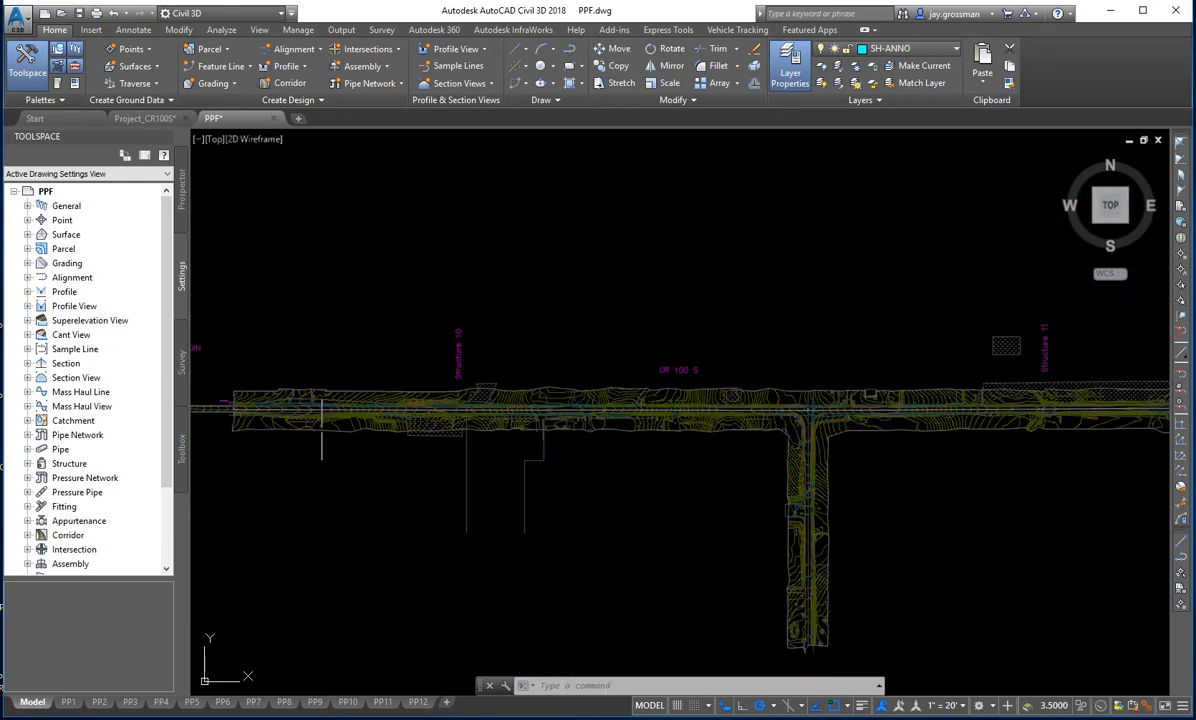
pyautogui.scroll(4, 535, 488)
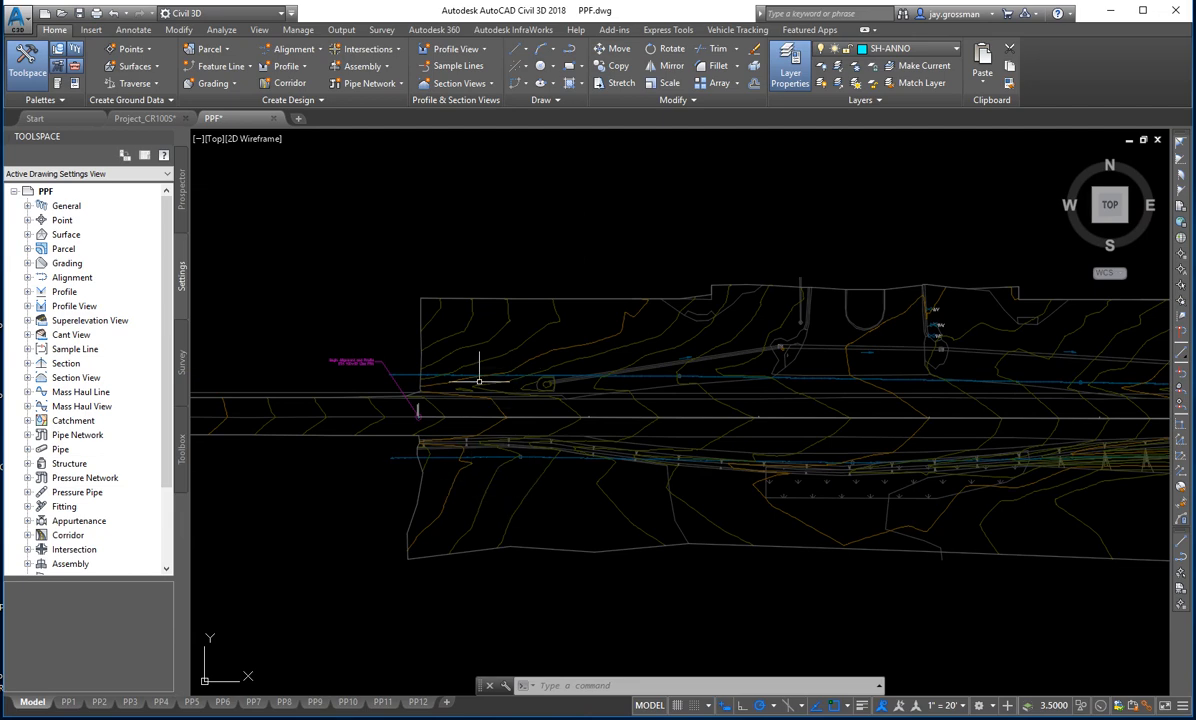
pyautogui.scroll(1, 493, 413)
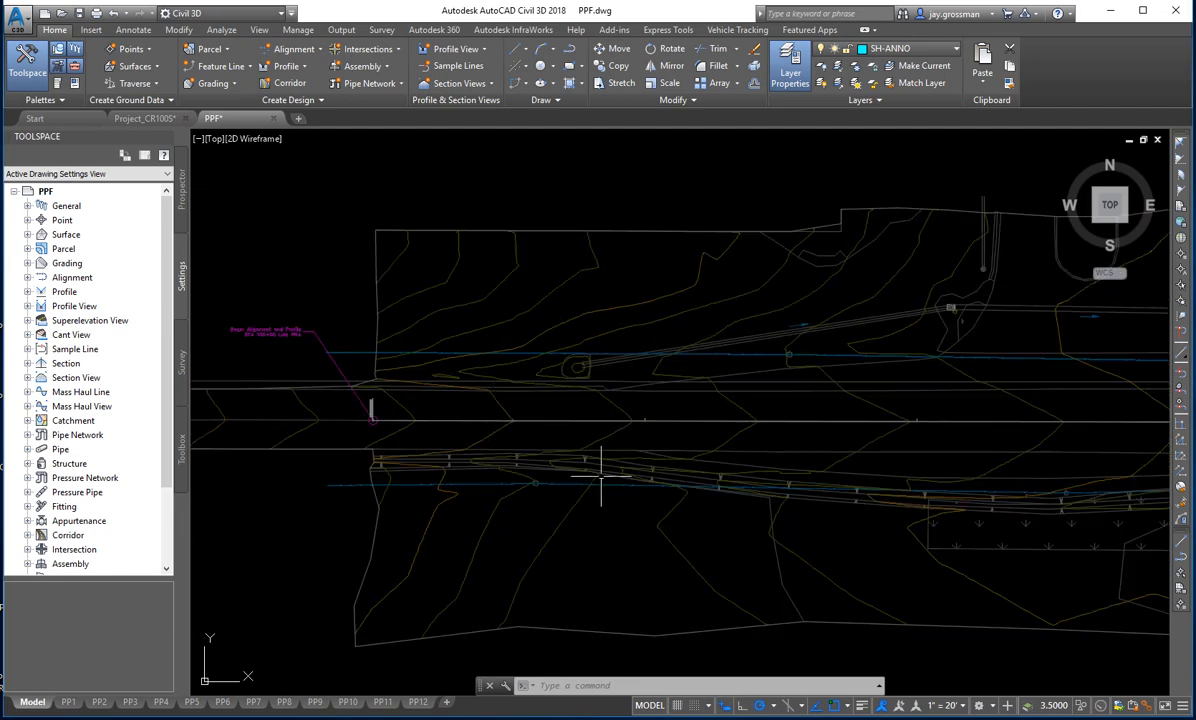
pyautogui.scroll(1, 563, 447)
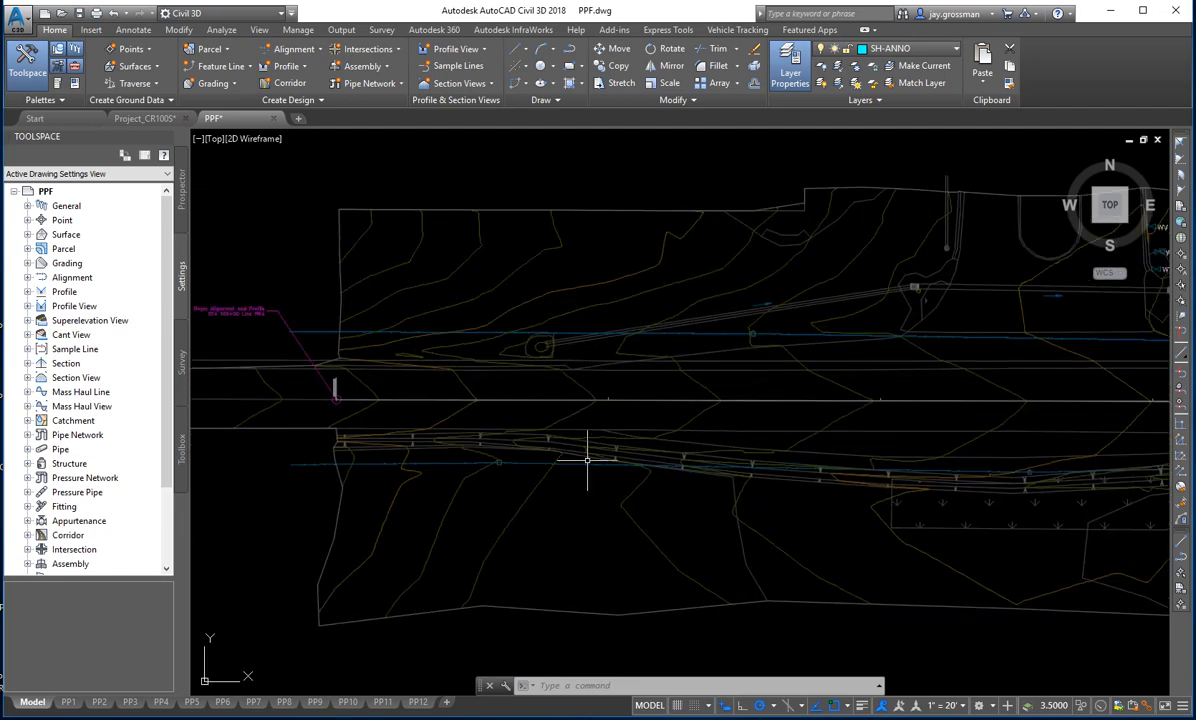
# - Reload the Project_CR100S external reference in the PPF drawing and close the reference manager
pyautogui.click(1133, 708)
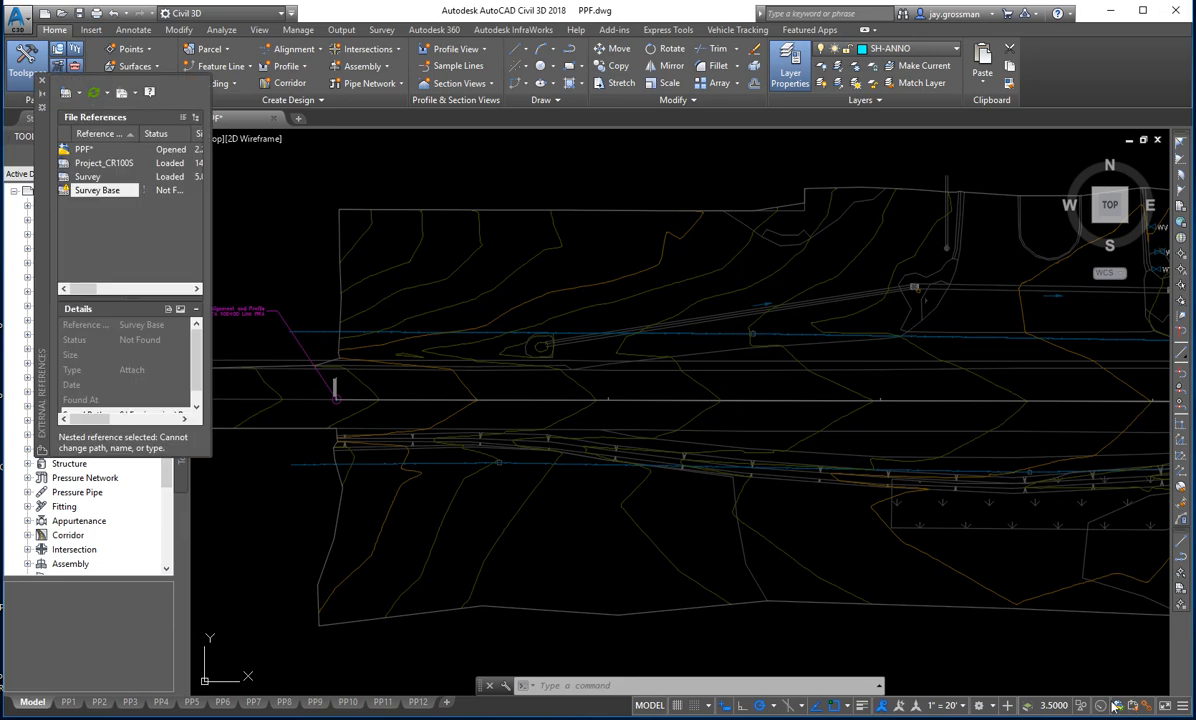
pyautogui.click(87, 177)
pyautogui.click(87, 164)
pyautogui.rightClick(87, 164)
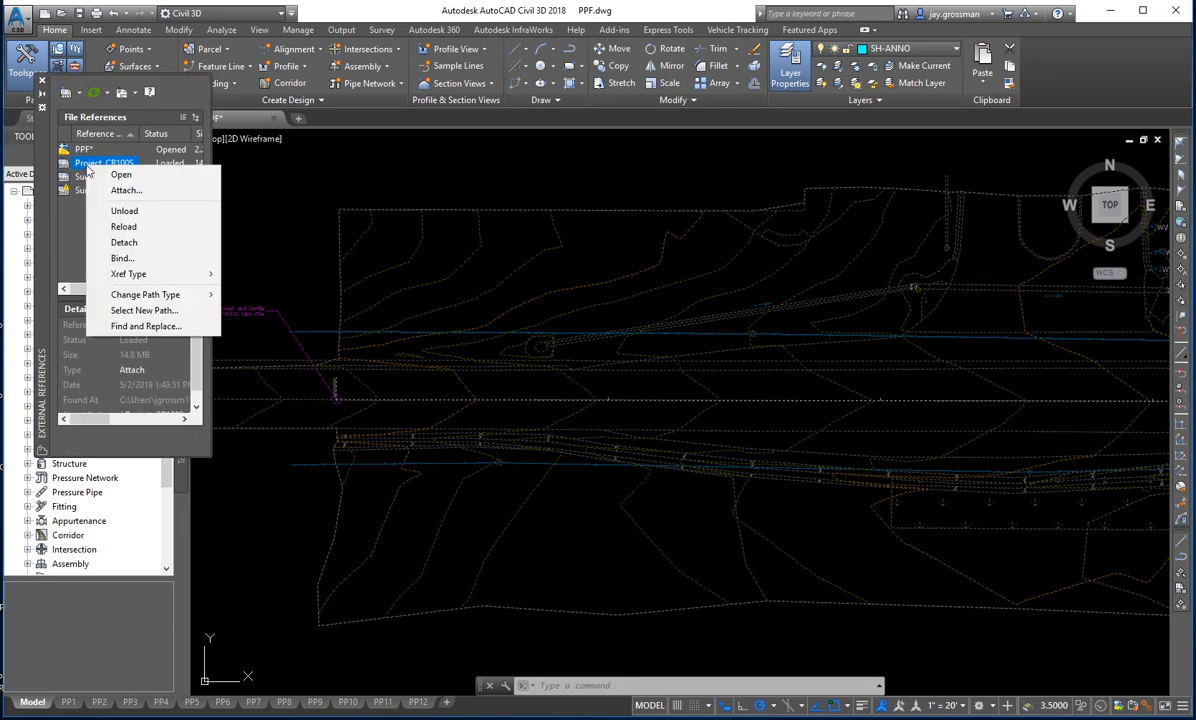
pyautogui.click(125, 228)
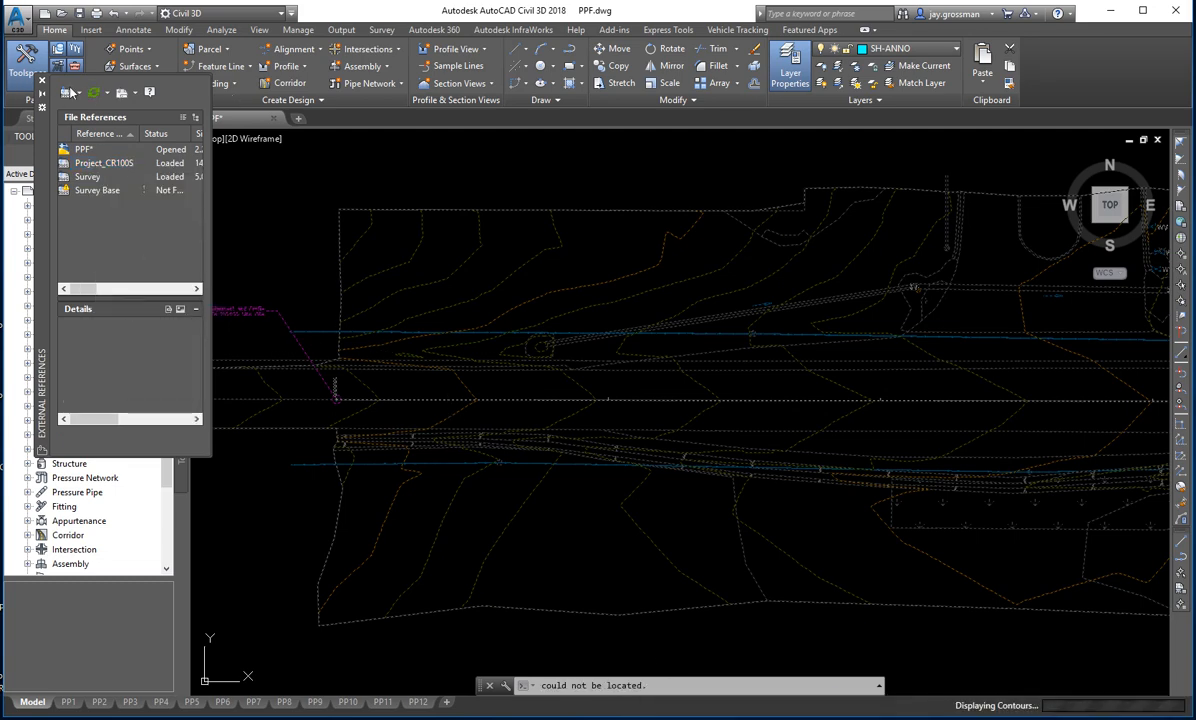
pyautogui.click(43, 82)
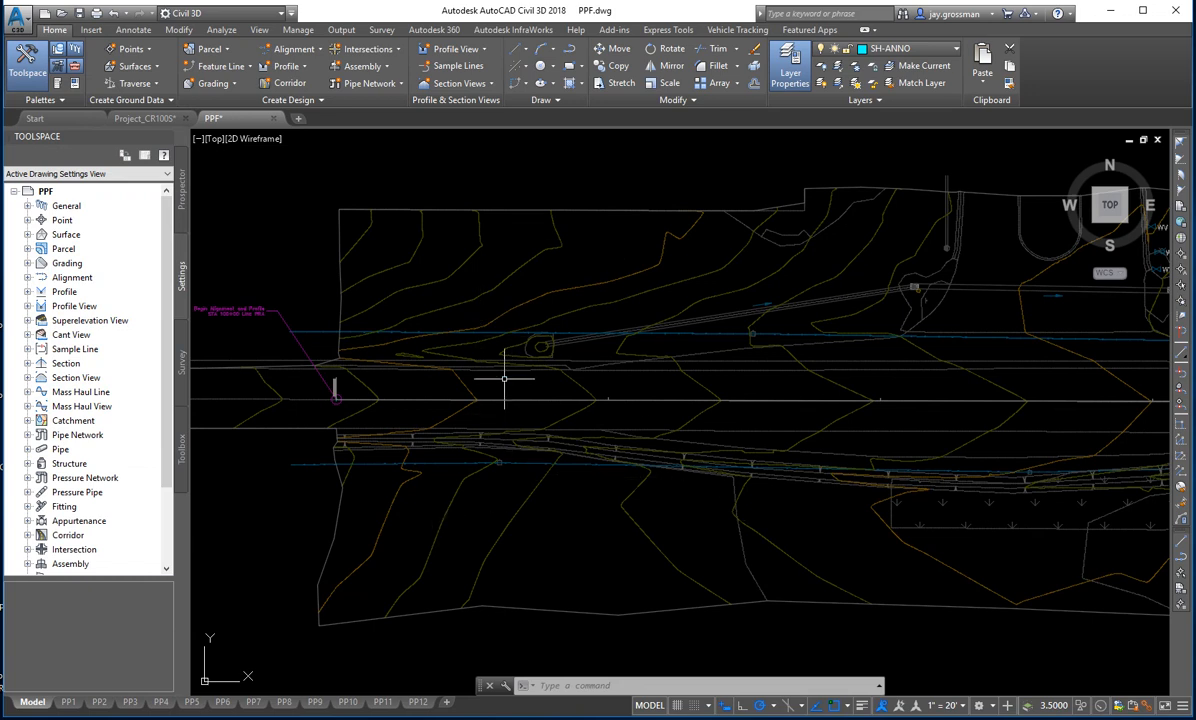
pyautogui.click(467, 410)
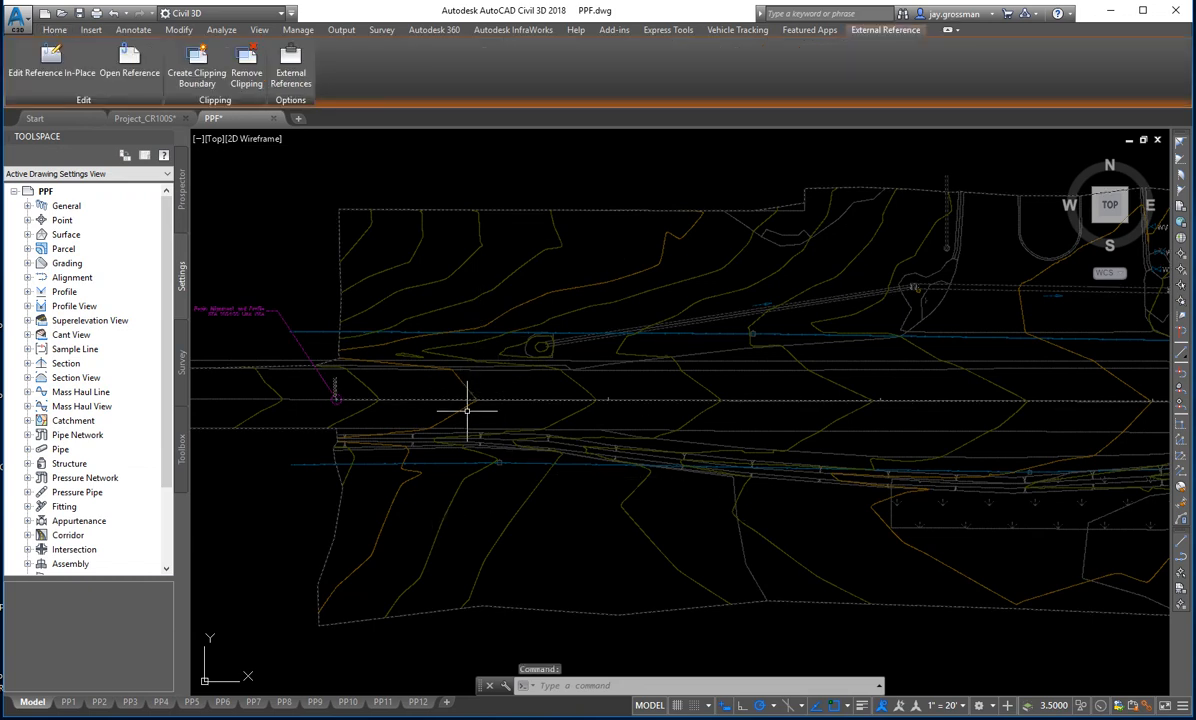
pyautogui.press('Escape')
pyautogui.press('Escape')
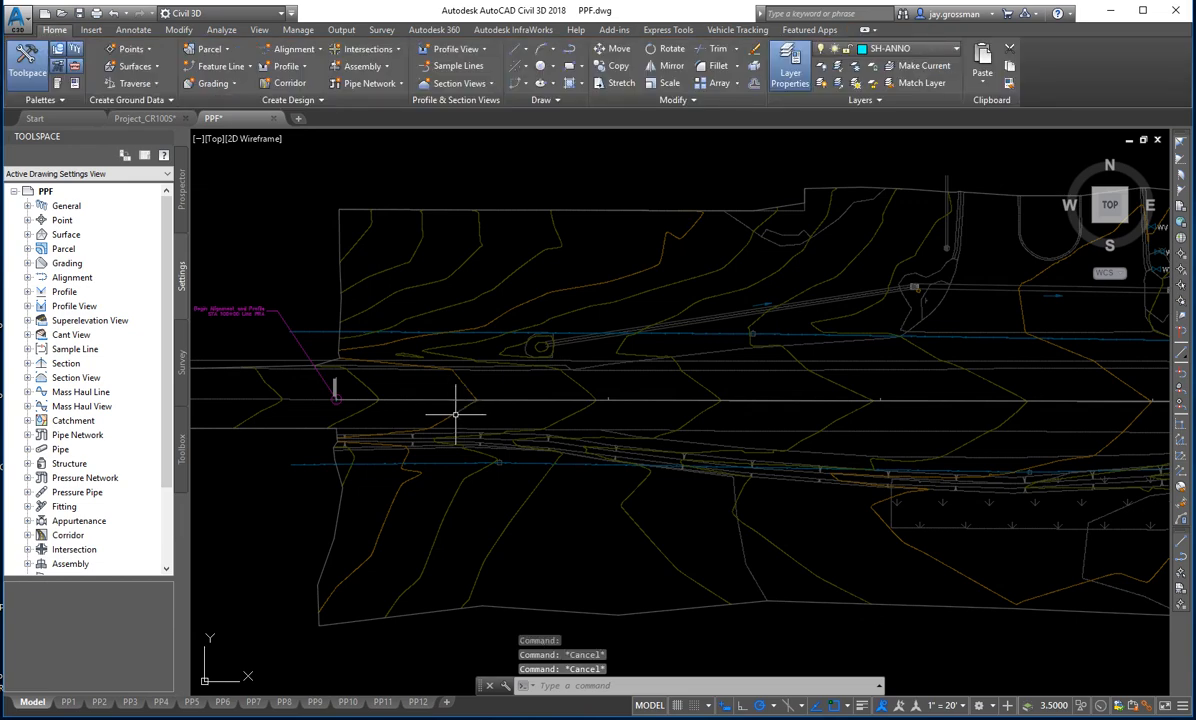
pyautogui.click(443, 433)
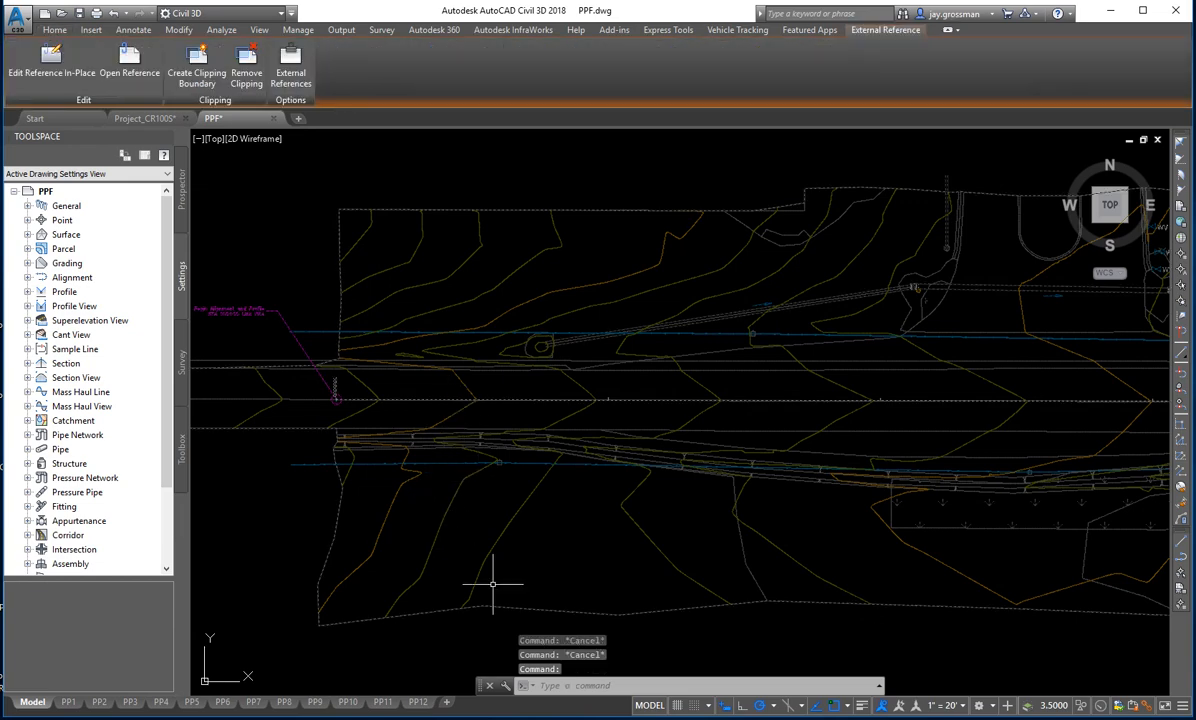
pyautogui.press('Escape')
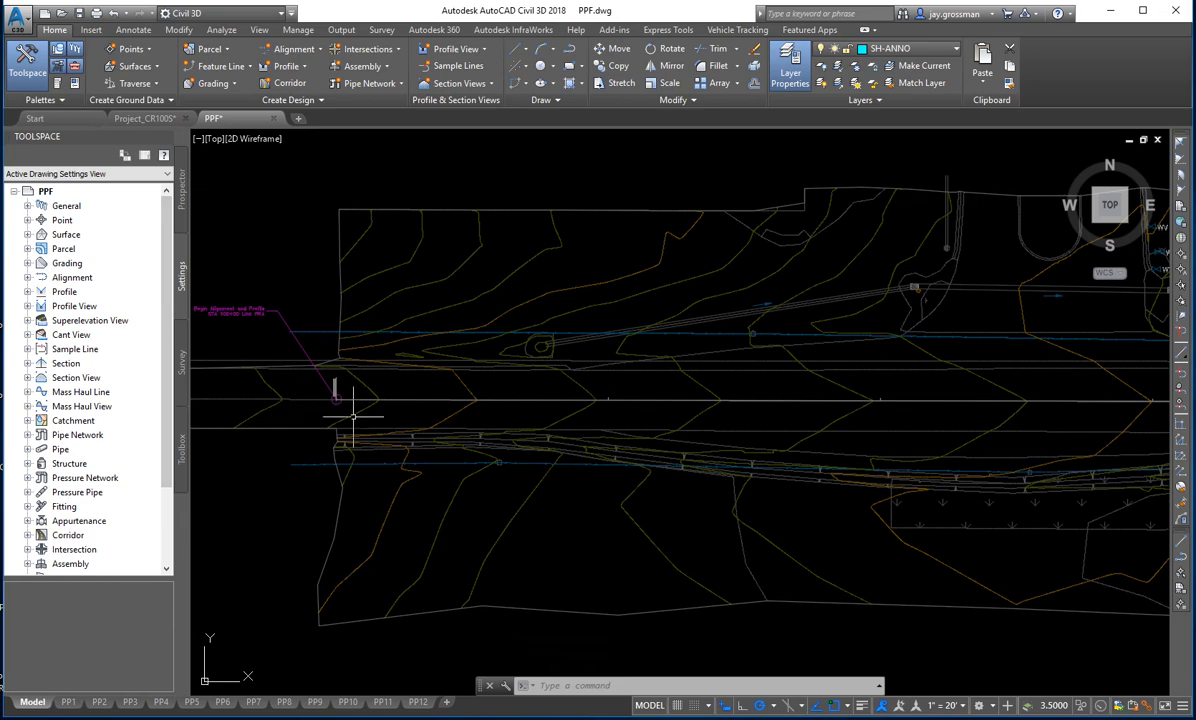
# - Save the Project_CR100S drawing and return to the PPF drawing
pyautogui.click(131, 119)
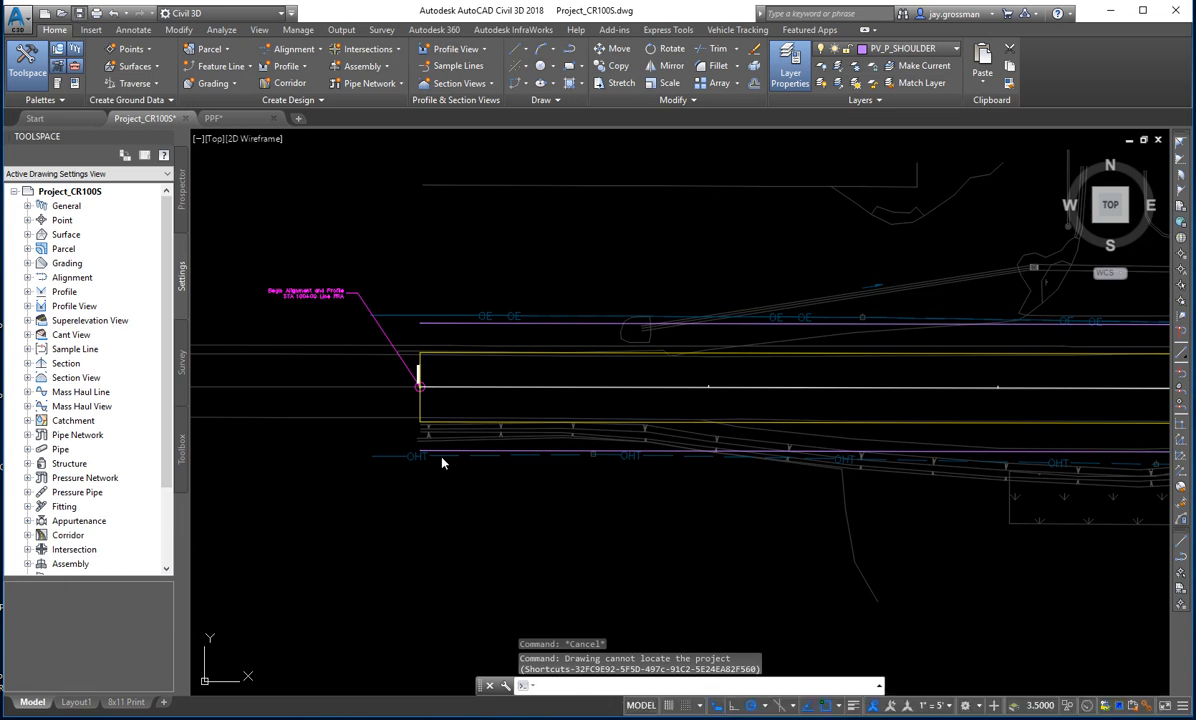
pyautogui.hotkey('ctrl', 's')
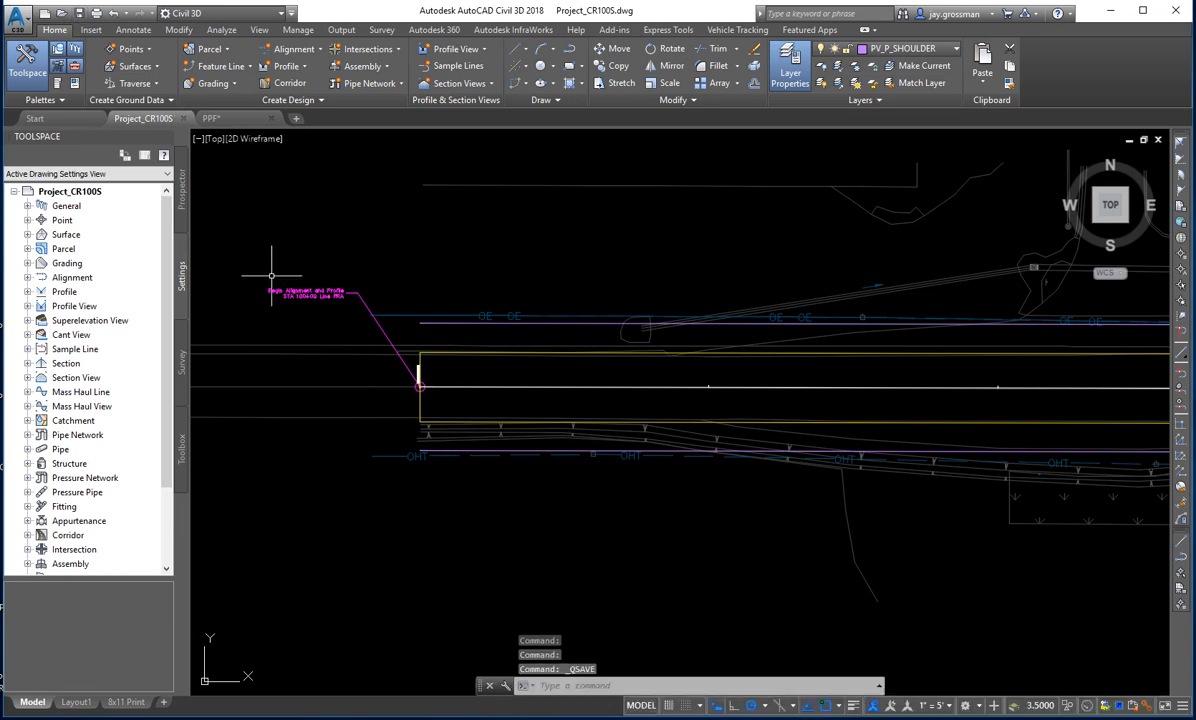
pyautogui.click(221, 120)
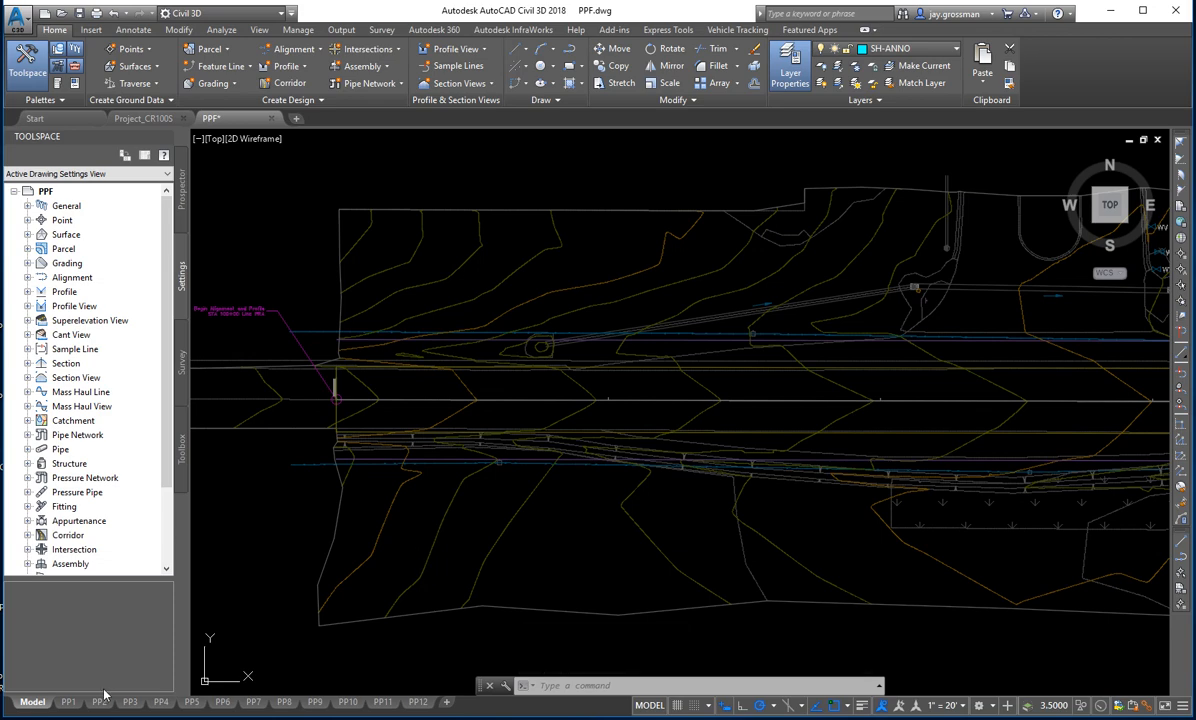
# - Open the PP1 layout and activate model space inside its plan viewport
pyautogui.click(68, 703)
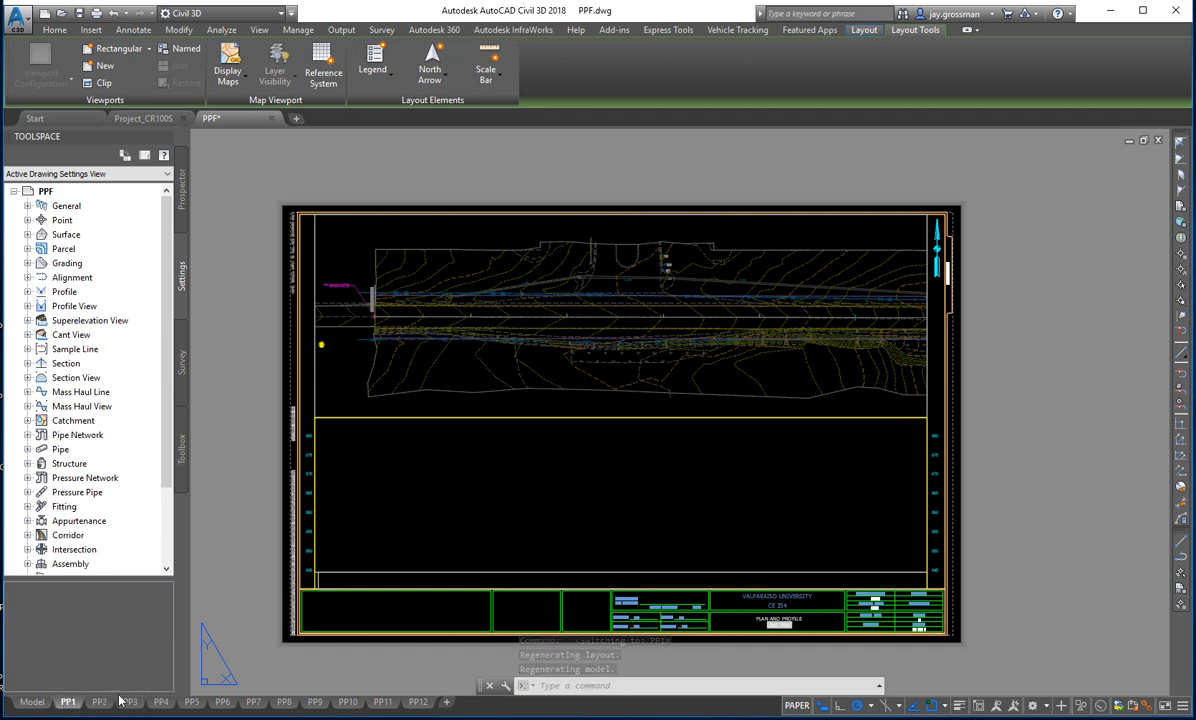
pyautogui.moveTo(418, 703)
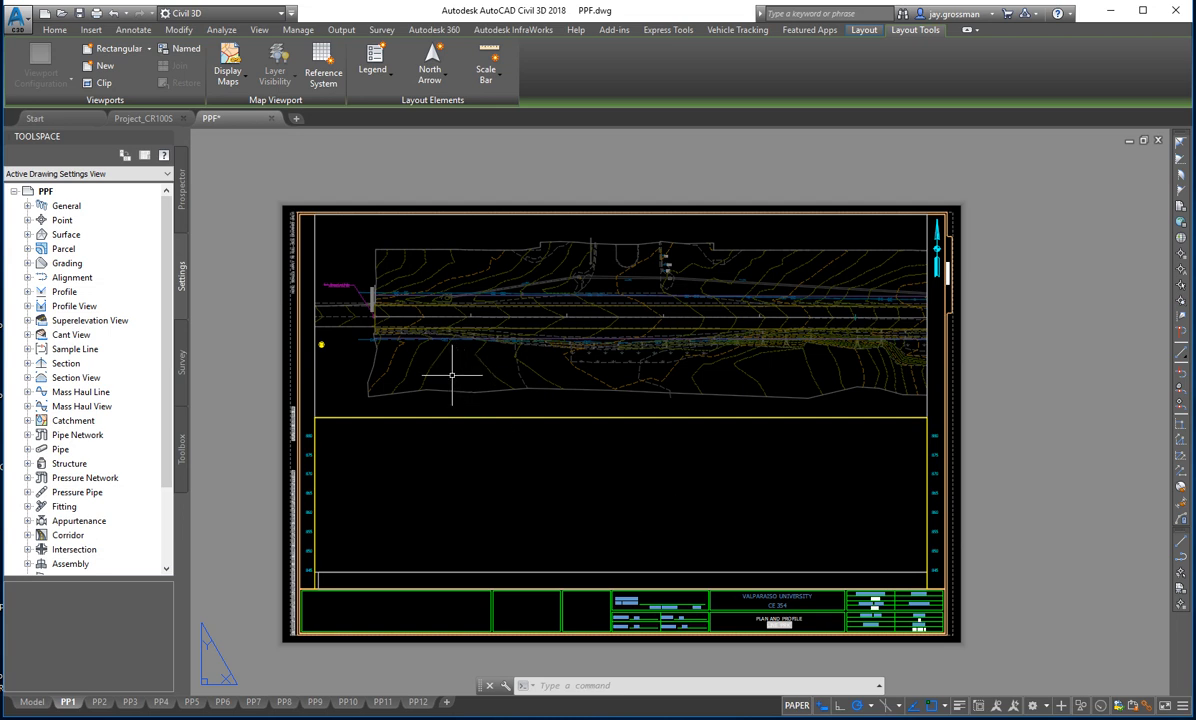
pyautogui.click(357, 371)
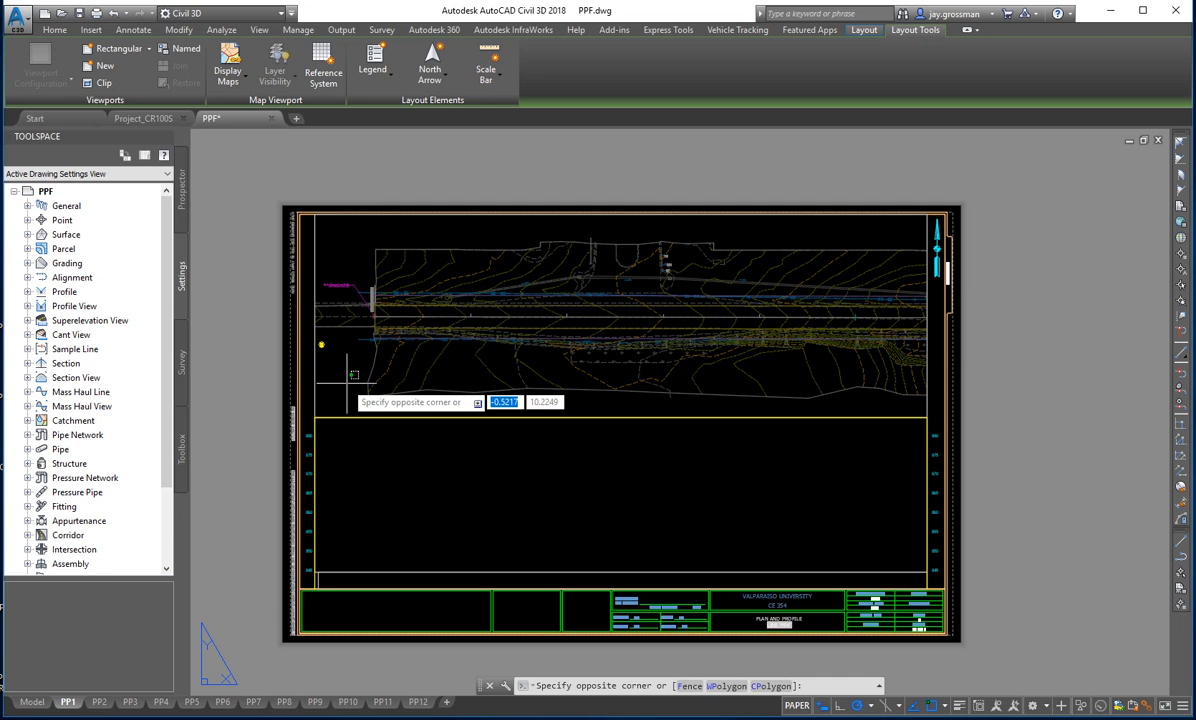
pyautogui.press('Escape')
pyautogui.press('Escape')
pyautogui.press('Escape')
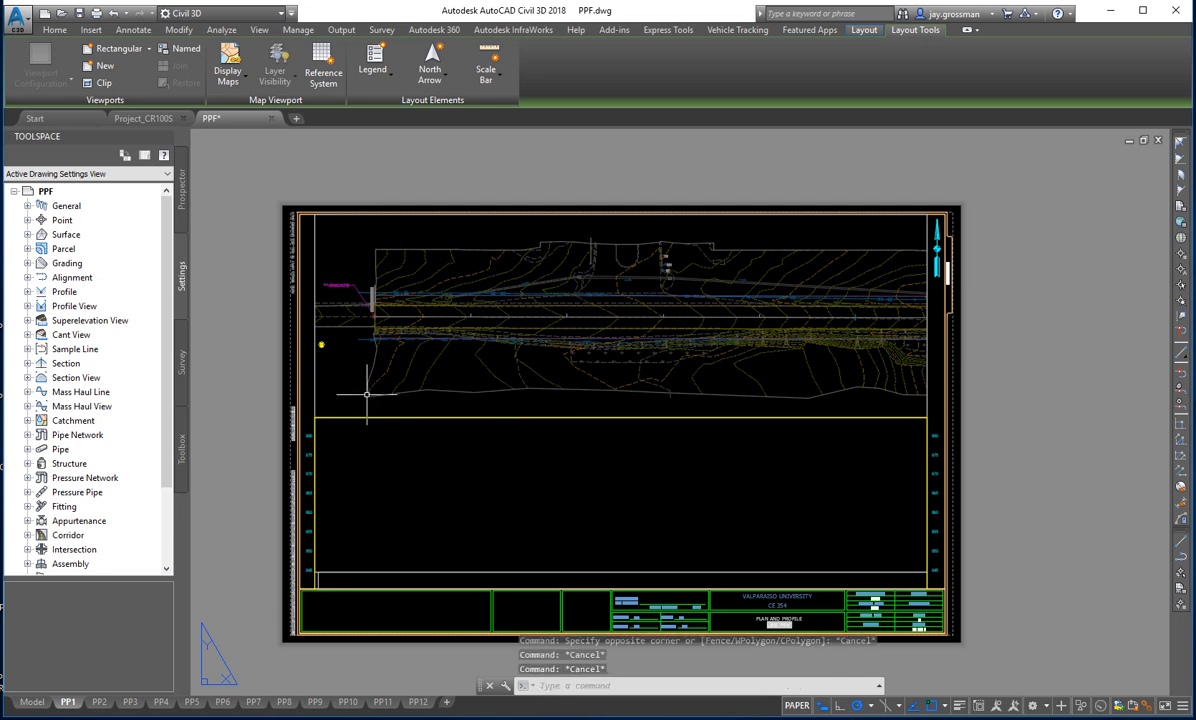
pyautogui.doubleClick(367, 394)
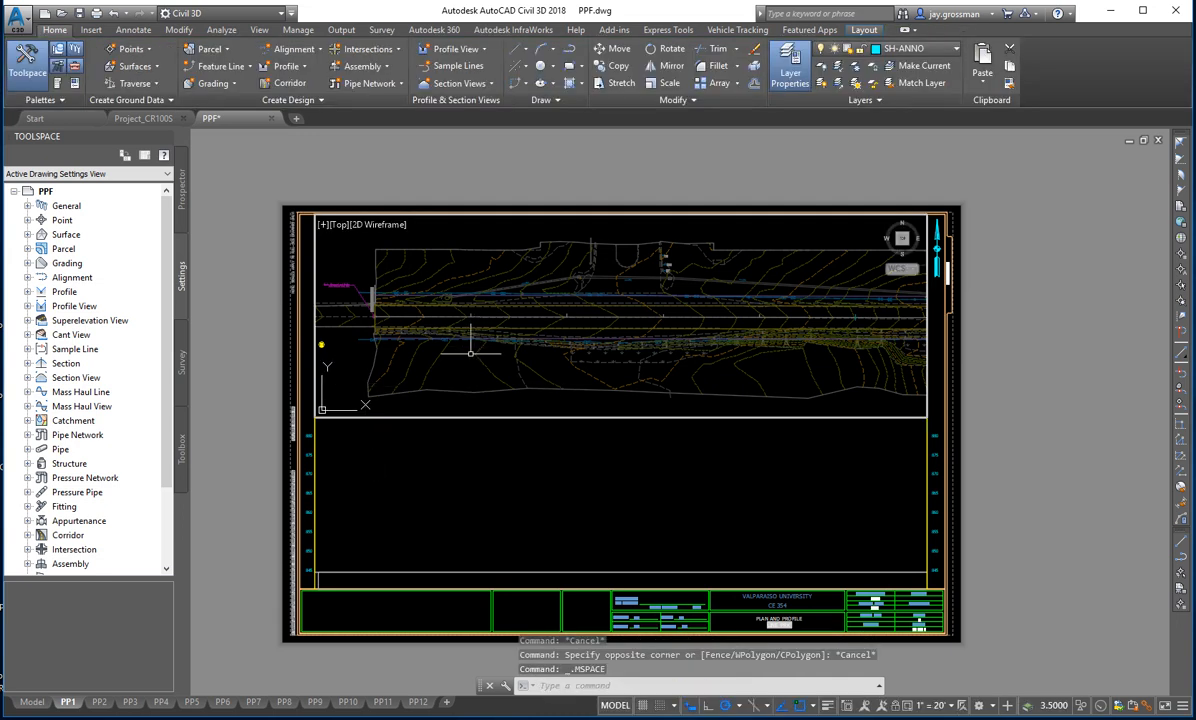
# - Pan and zoom in on the road inside the PP1 plan viewport, and return to paper space
pyautogui.moveTo(448, 368); pyautogui.dragTo(431, 354, button='middle')
pyautogui.moveTo(434, 372); pyautogui.dragTo(441, 365, button='middle')
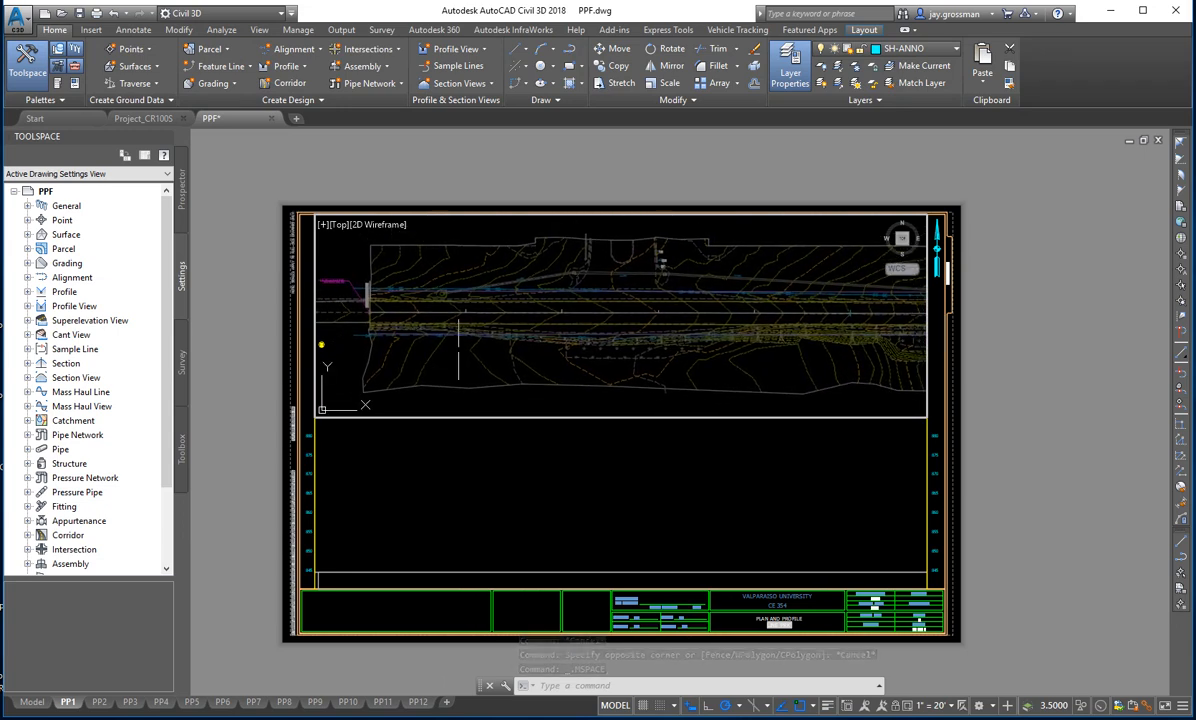
pyautogui.scroll(3, 480, 320)
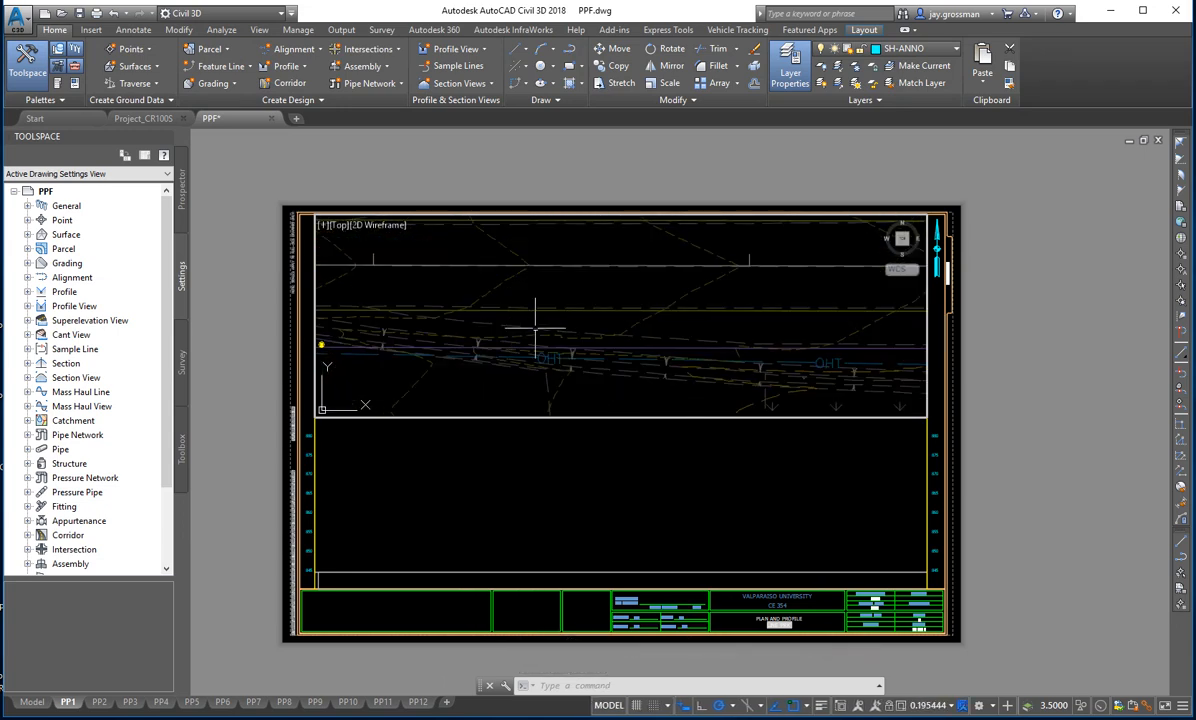
pyautogui.scroll(4, 520, 325)
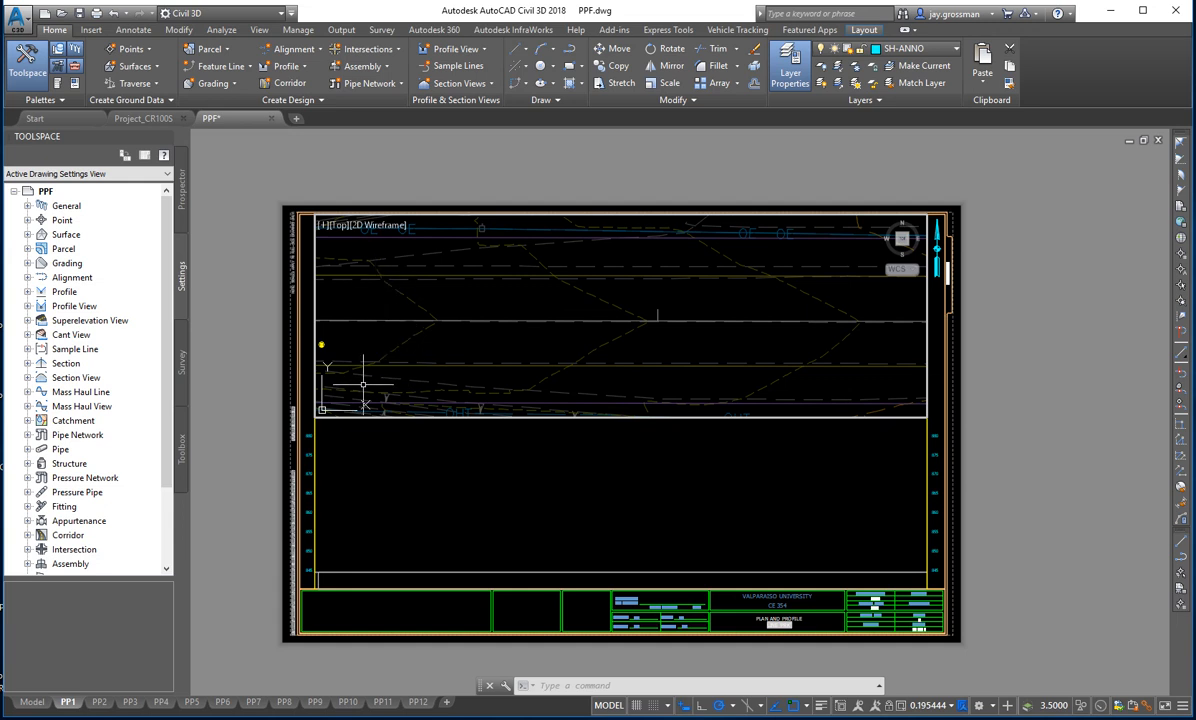
pyautogui.doubleClick(256, 328)
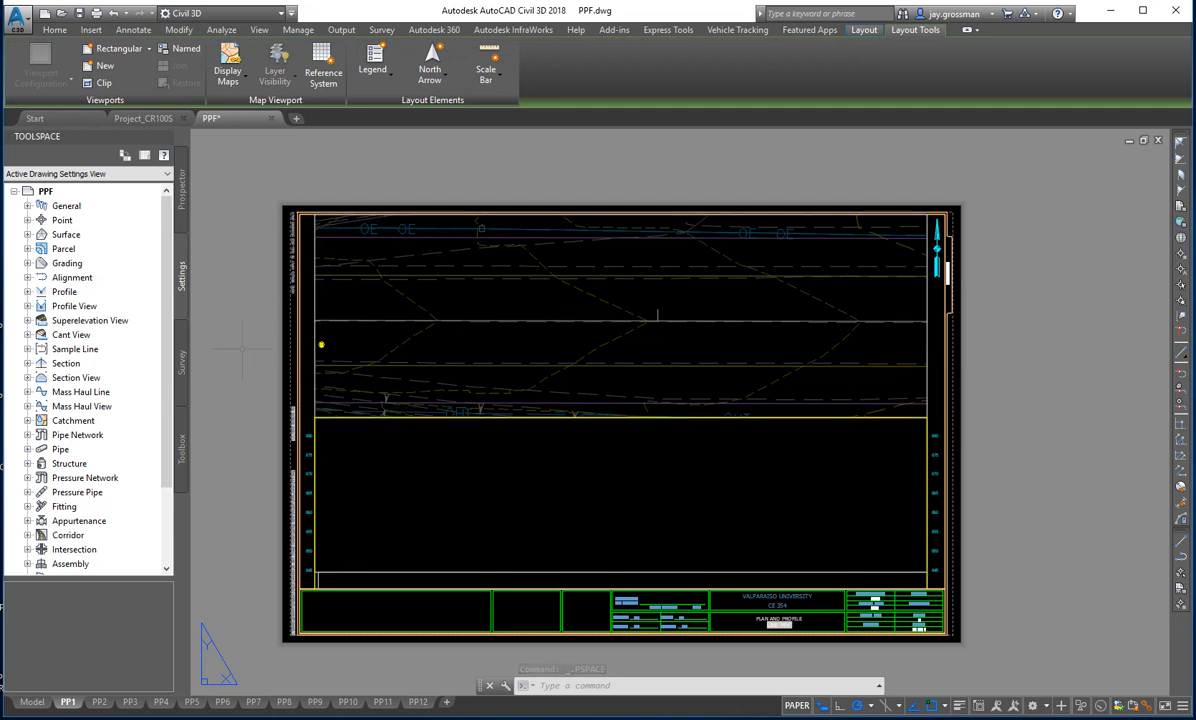
# - Reactivate the PP1 plan viewport and zoom its view out to show the beginning of the alignment and the surrounding contours
pyautogui.doubleClick(346, 350)
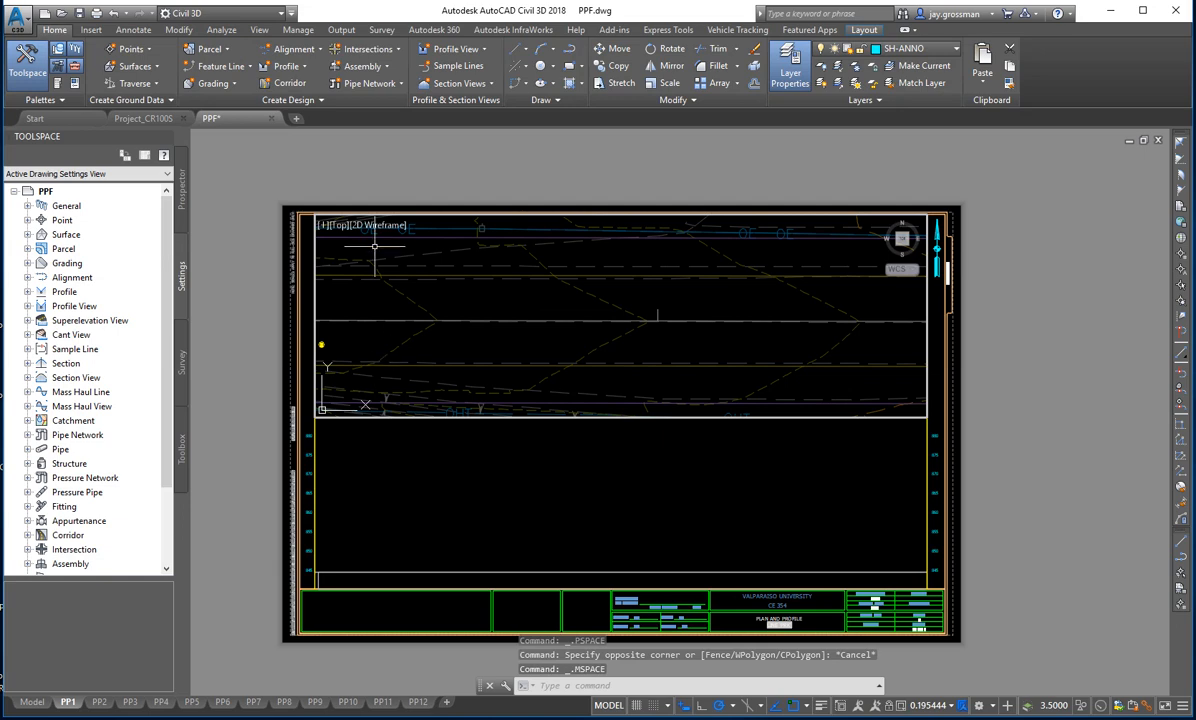
pyautogui.scroll(-4, 346, 352)
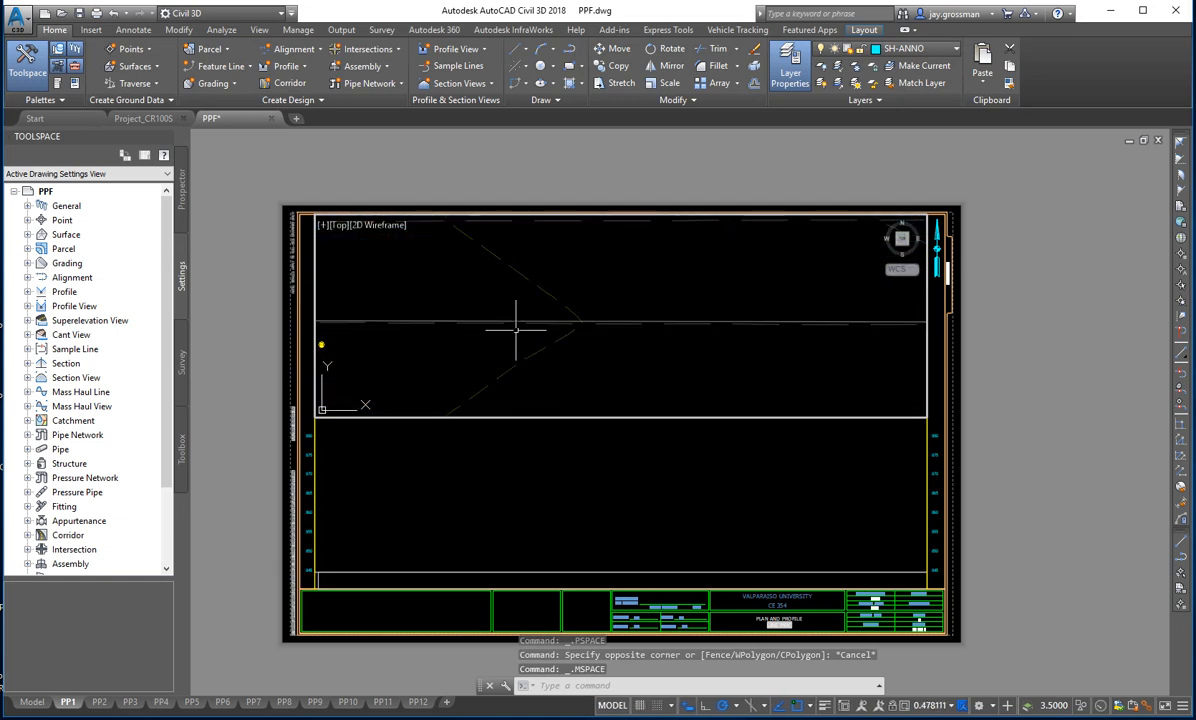
pyautogui.scroll(-3, 521, 340)
pyautogui.scroll(3, 523, 334)
pyautogui.scroll(-4, 524, 324)
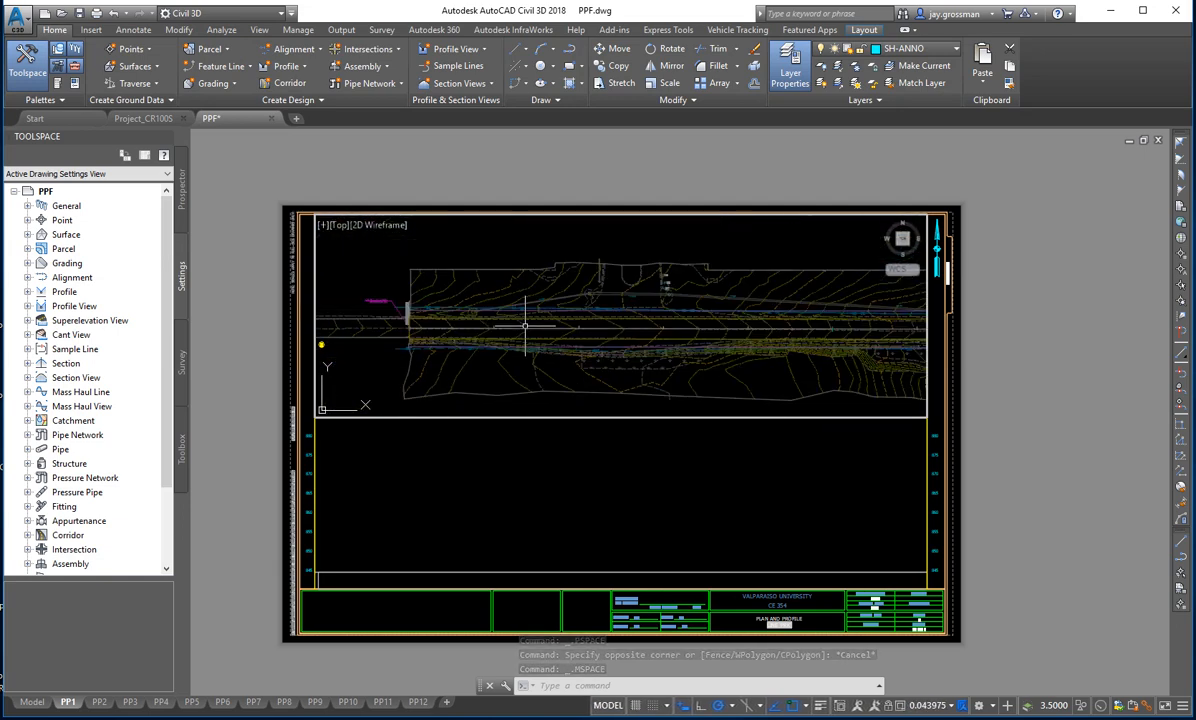
pyautogui.scroll(4, 525, 328)
pyautogui.scroll(-3, 525, 335)
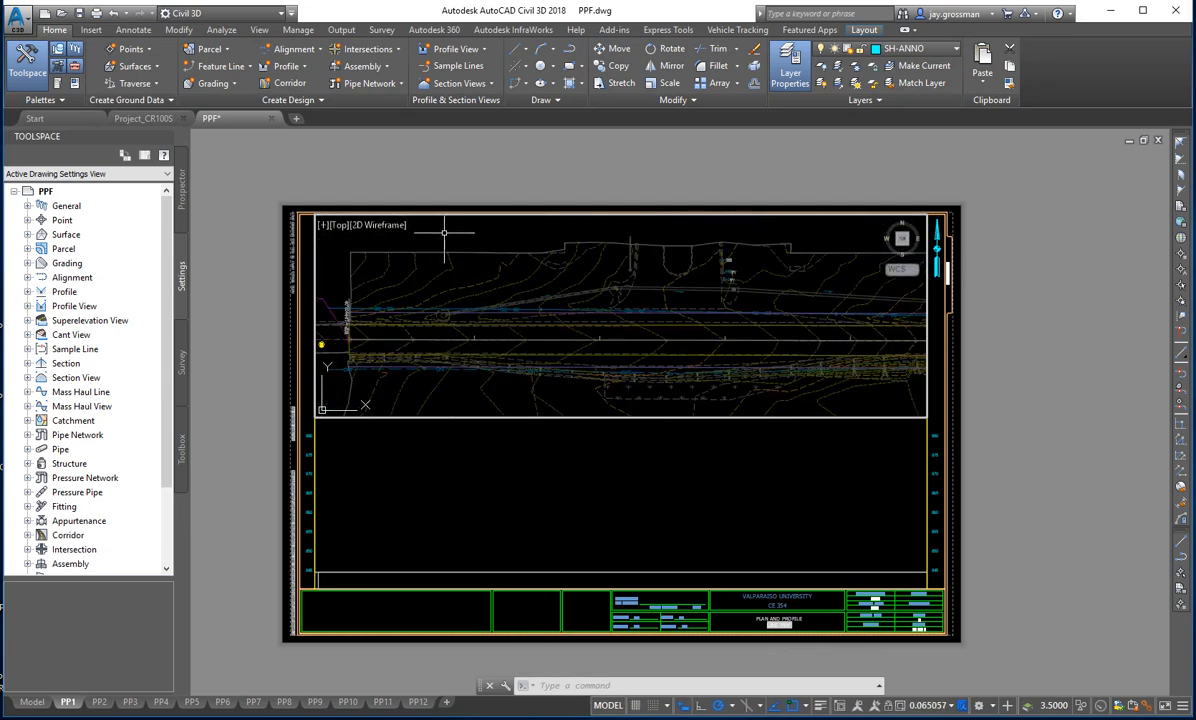
# - Return to paper space and shift the PP1 sheet within the drawing area
pyautogui.doubleClick(364, 187)
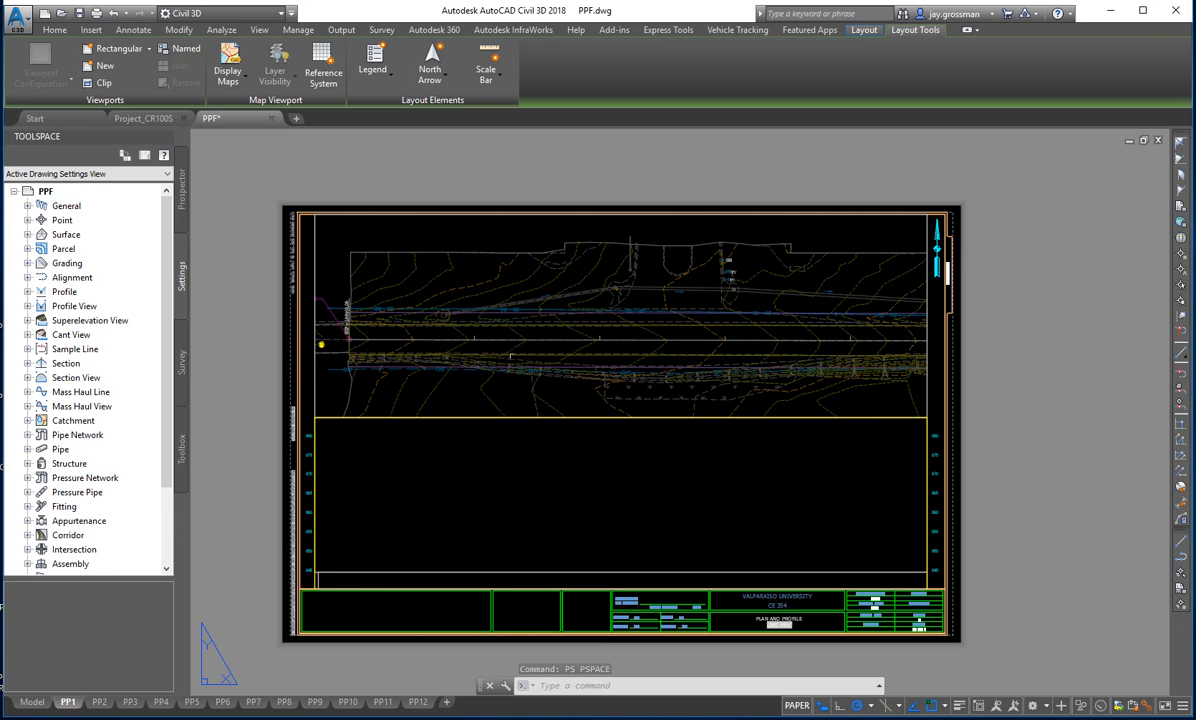
pyautogui.moveTo(522, 338); pyautogui.dragTo(553, 336, button='middle')
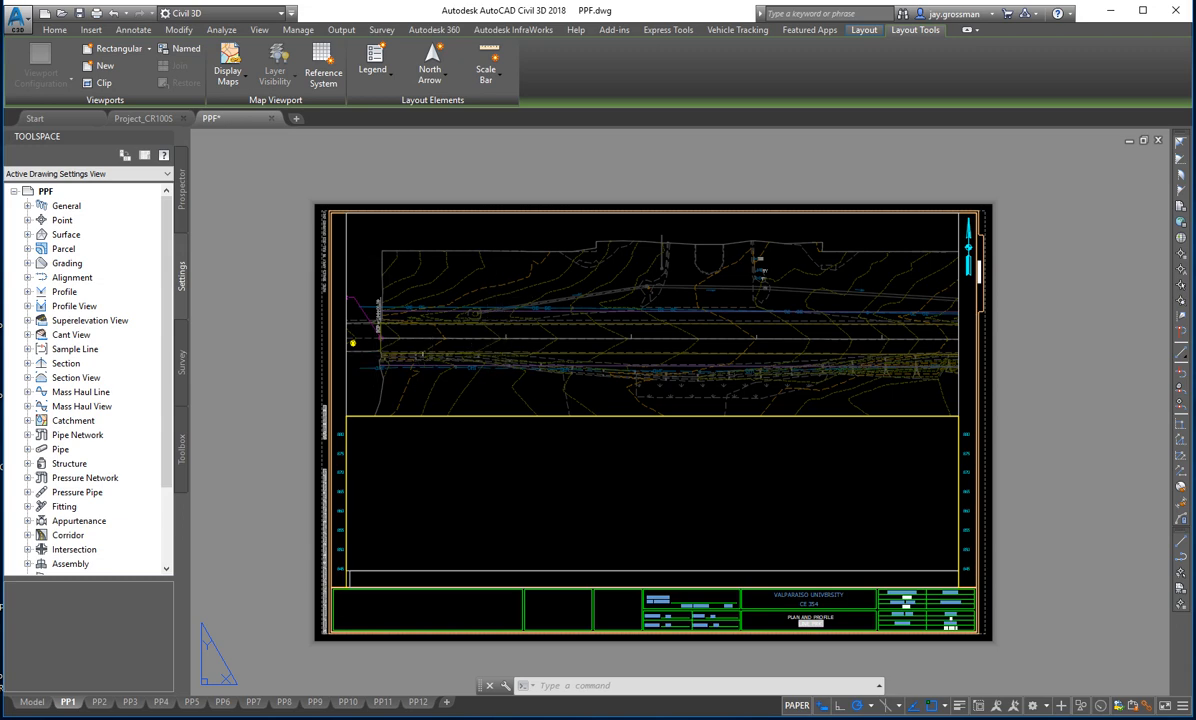
pyautogui.moveTo(446, 341)
pyautogui.mouseDown(button='middle')
pyautogui.moveTo(492, 360)
pyautogui.moveTo(459, 384)
pyautogui.moveTo(461, 336)
pyautogui.mouseUp(button='middle')
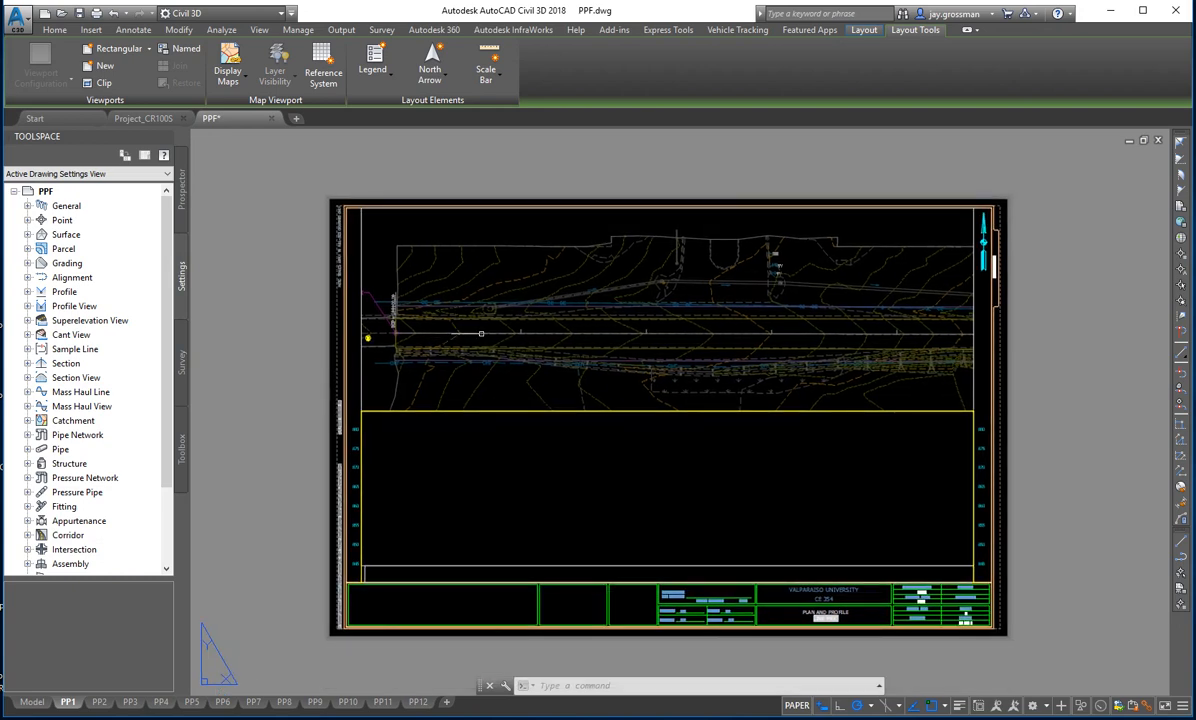
# - Undo the recent zoom and pan changes made inside the PP1 plan viewport, and reopen the PP1 layout
pyautogui.write('u')
pyautogui.press('Return')
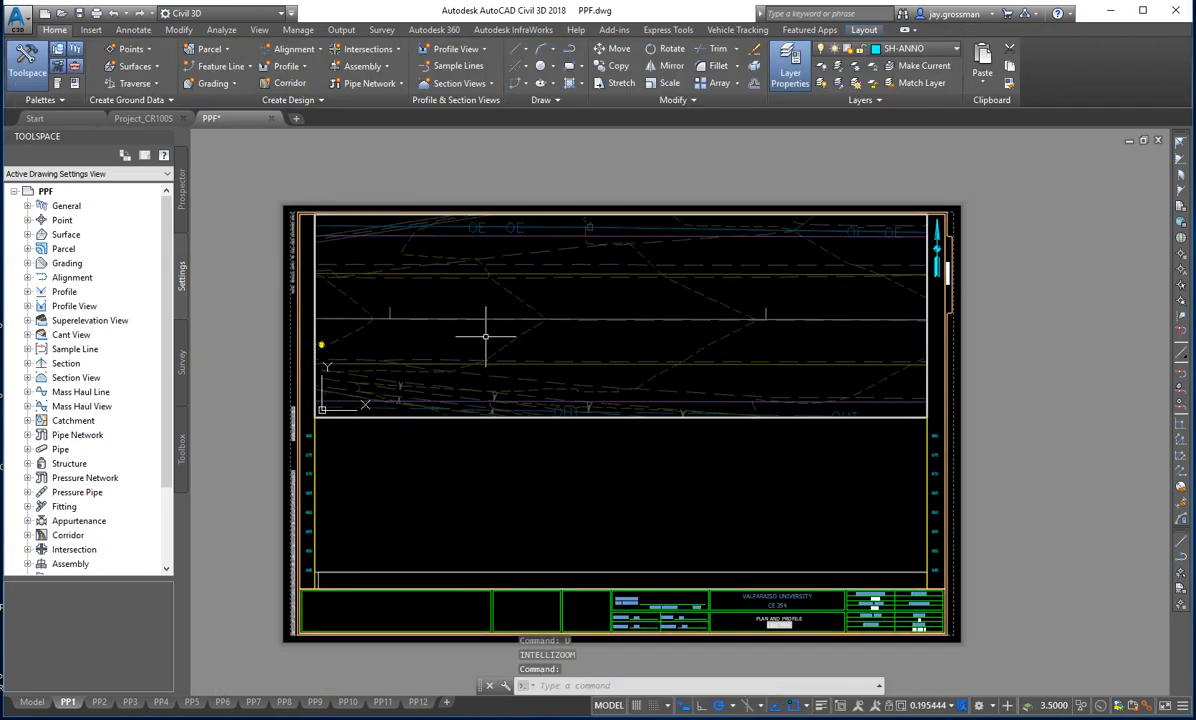
pyautogui.scroll(3, 486, 340)
pyautogui.write('u')
pyautogui.press('Return')
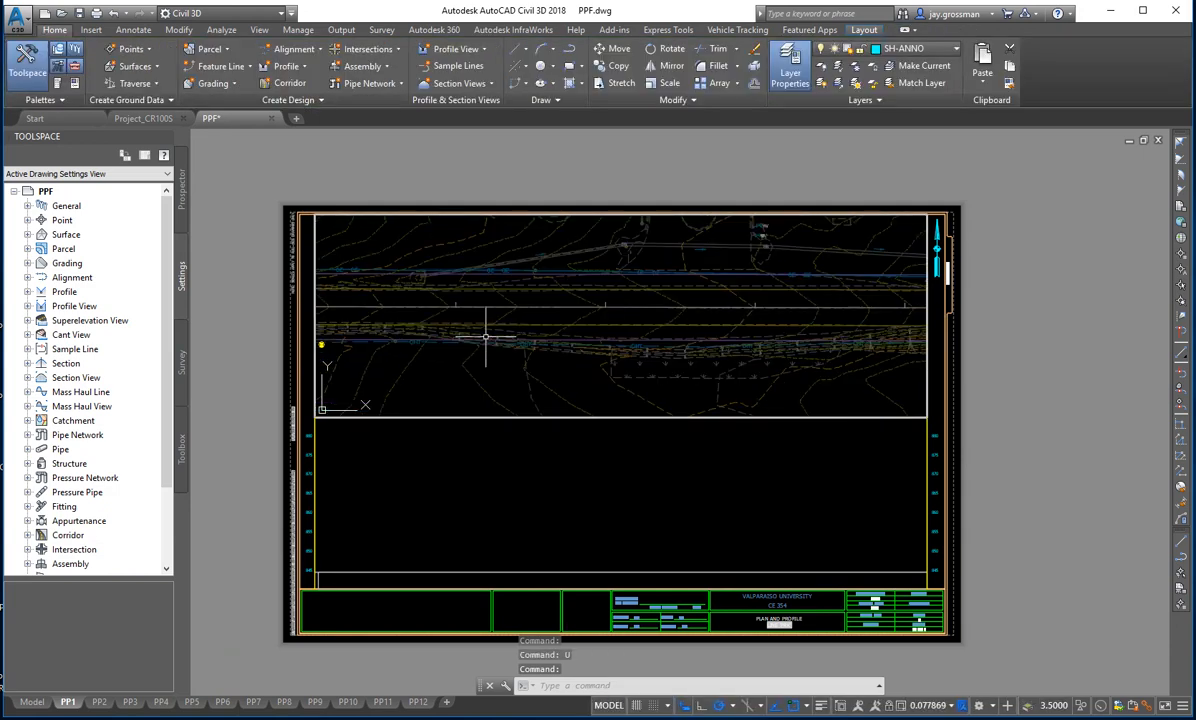
pyautogui.write('u')
pyautogui.press('Return')
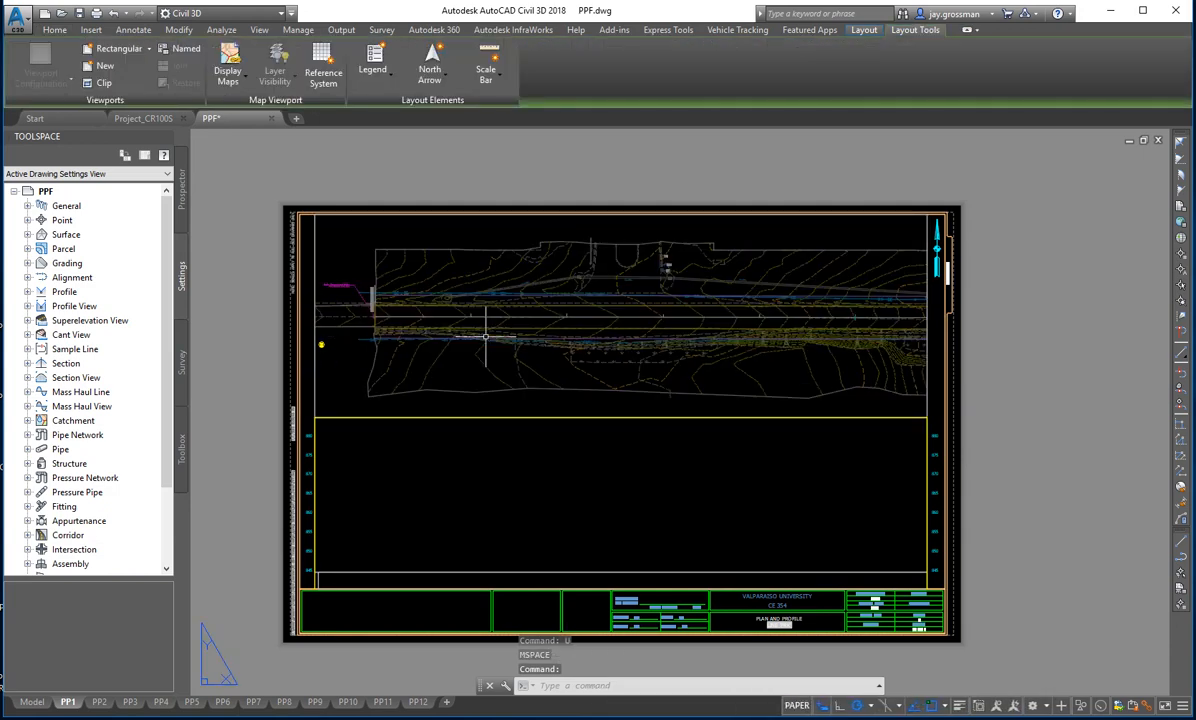
pyautogui.write('u')
pyautogui.press('Return')
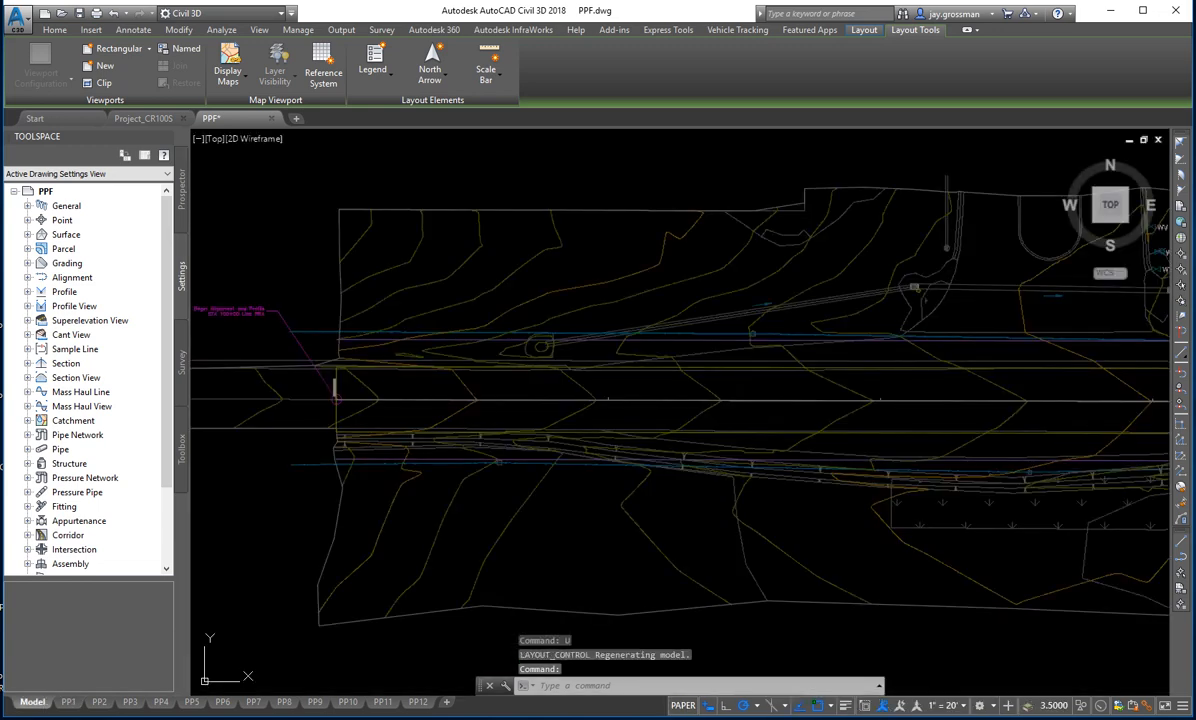
pyautogui.click(67, 703)
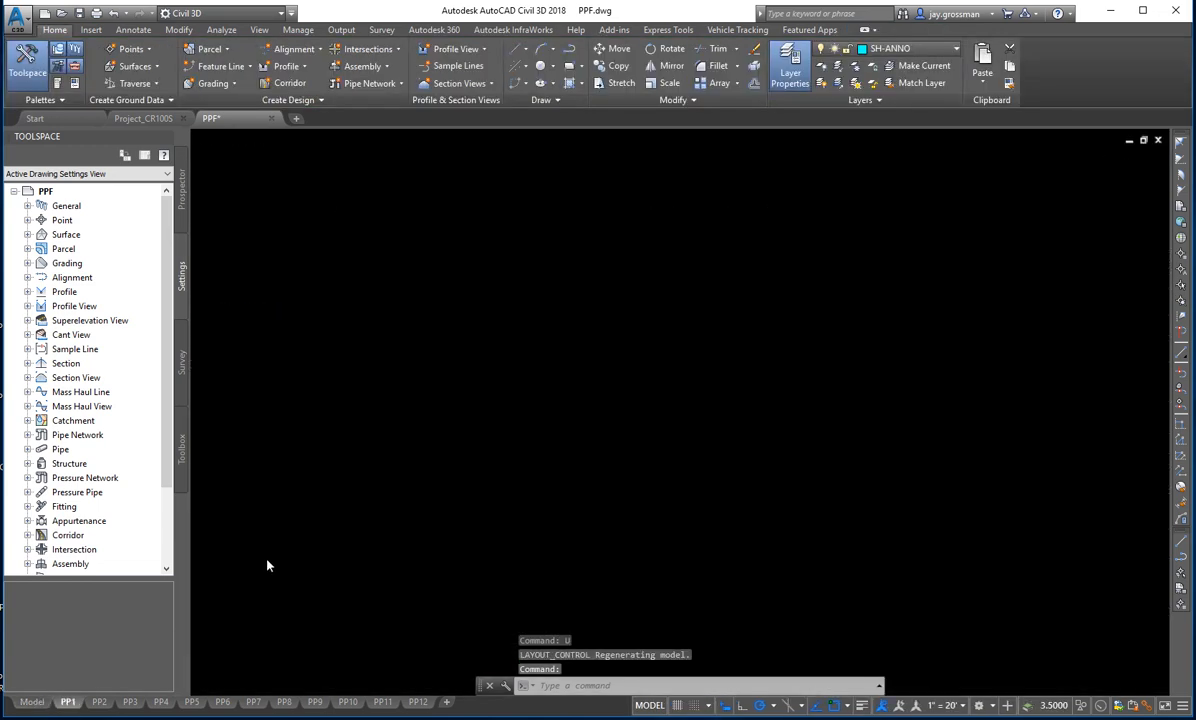
pyautogui.click(67, 703)
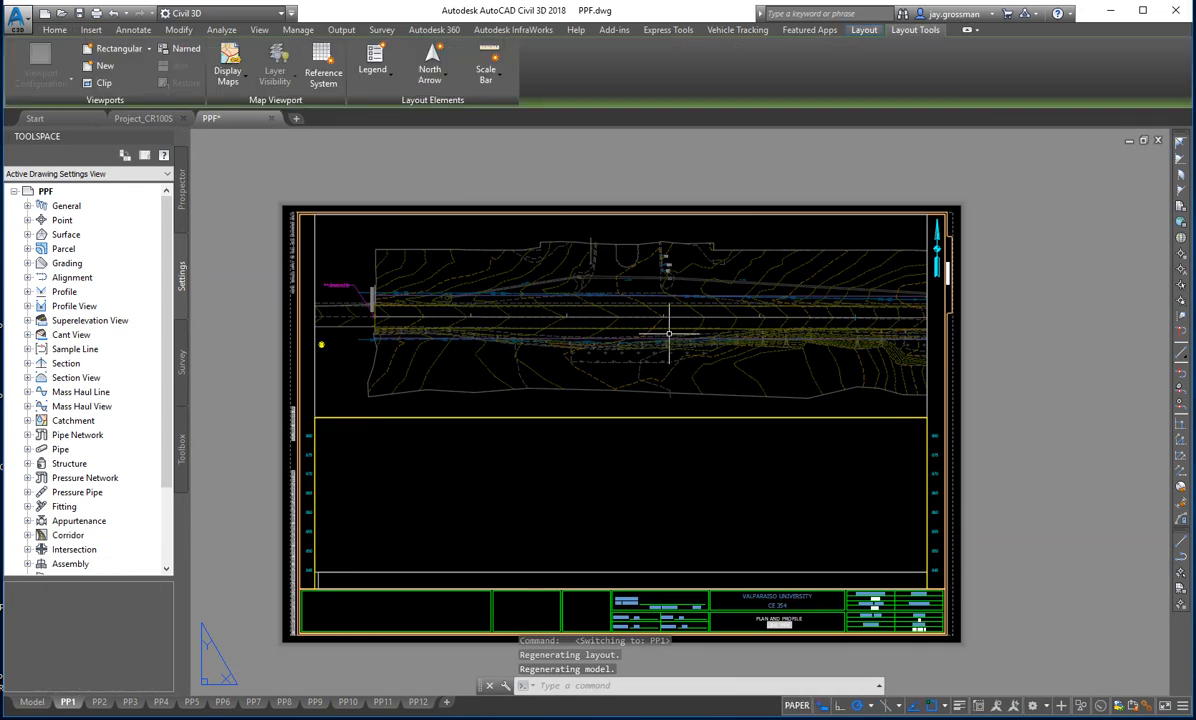
# - Check the horizontal and vertical scales in the PP1 title block, and look over the plan view along the sheet
pyautogui.scroll(6, 881, 633)
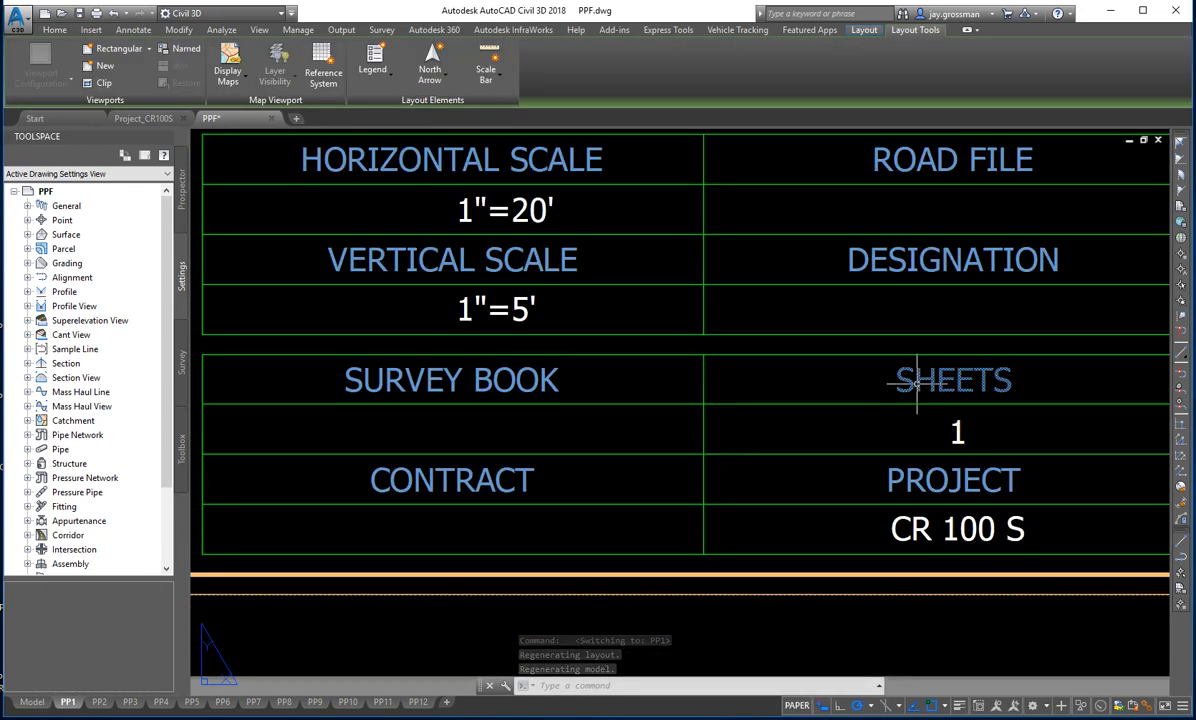
pyautogui.scroll(-5, 906, 522)
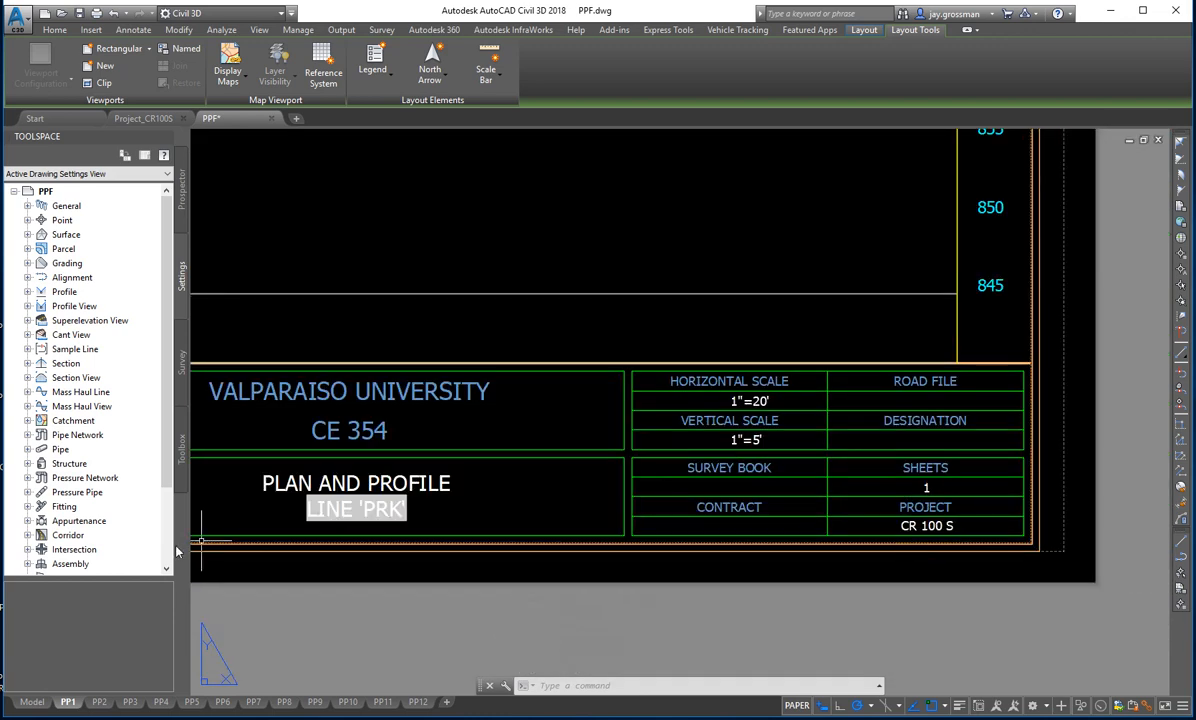
pyautogui.moveTo(399, 484); pyautogui.dragTo(560, 500, button='middle')
pyautogui.scroll(-5, 533, 470)
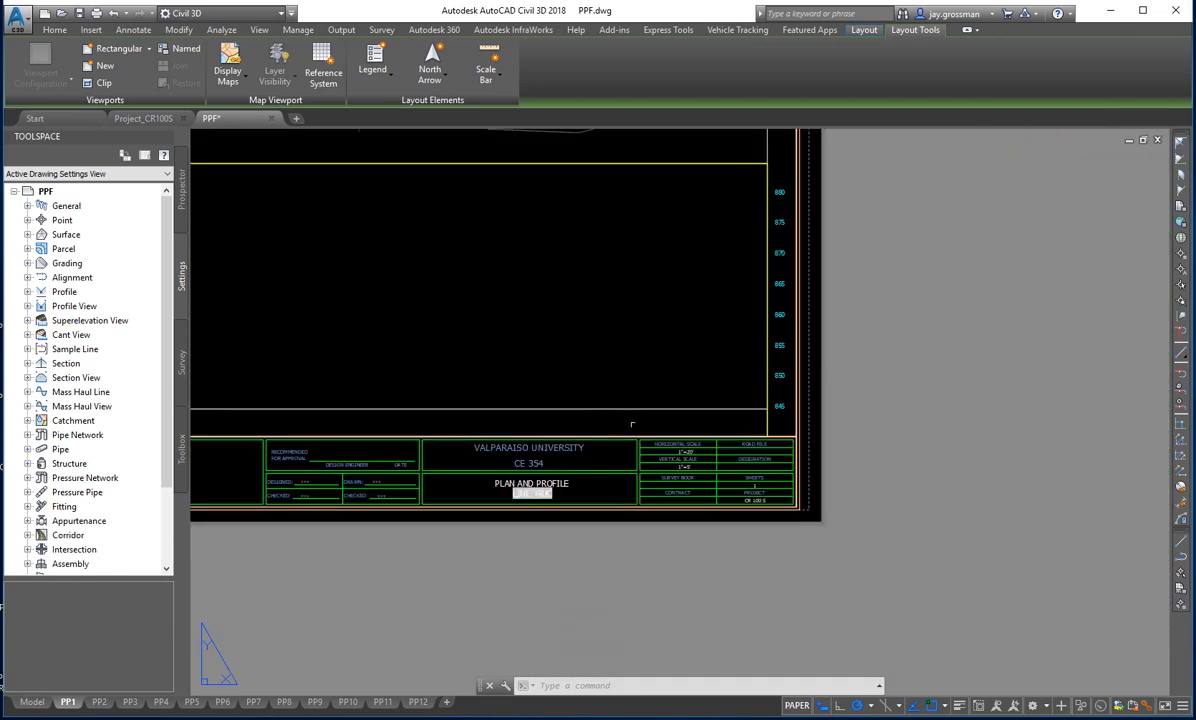
pyautogui.moveTo(630, 420); pyautogui.dragTo(890, 568, button='middle')
pyautogui.moveTo(367, 450); pyautogui.dragTo(646, 517, button='middle')
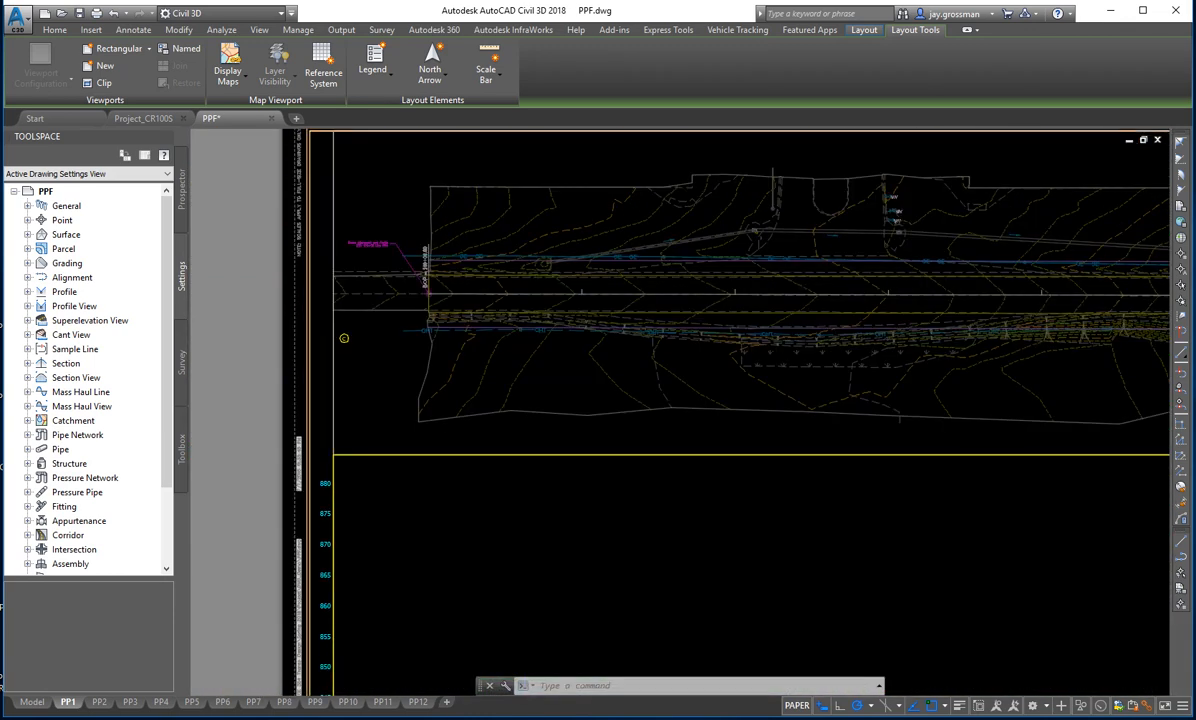
pyautogui.moveTo(689, 306); pyautogui.dragTo(477, 344, button='middle')
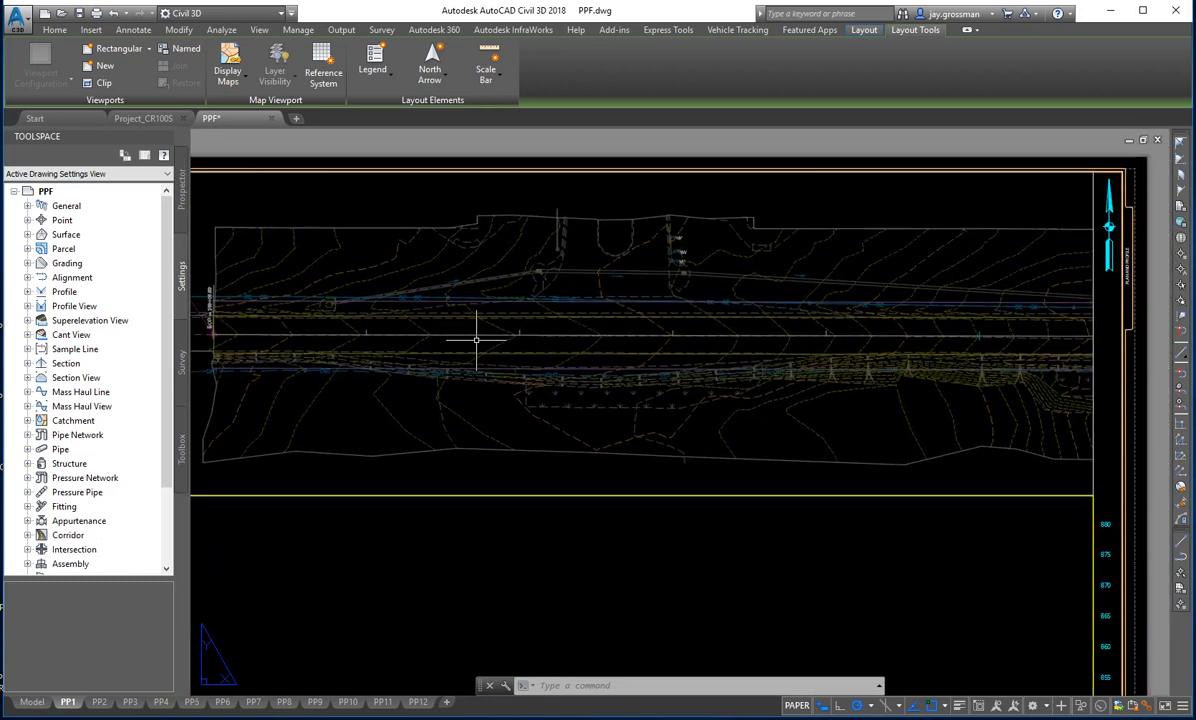
# - Freeze the existing ground contour layer inside the PP1 plan viewport with Layer Freeze, and return to paper space
pyautogui.press('Escape')
pyautogui.press('Escape')
pyautogui.press('Escape')
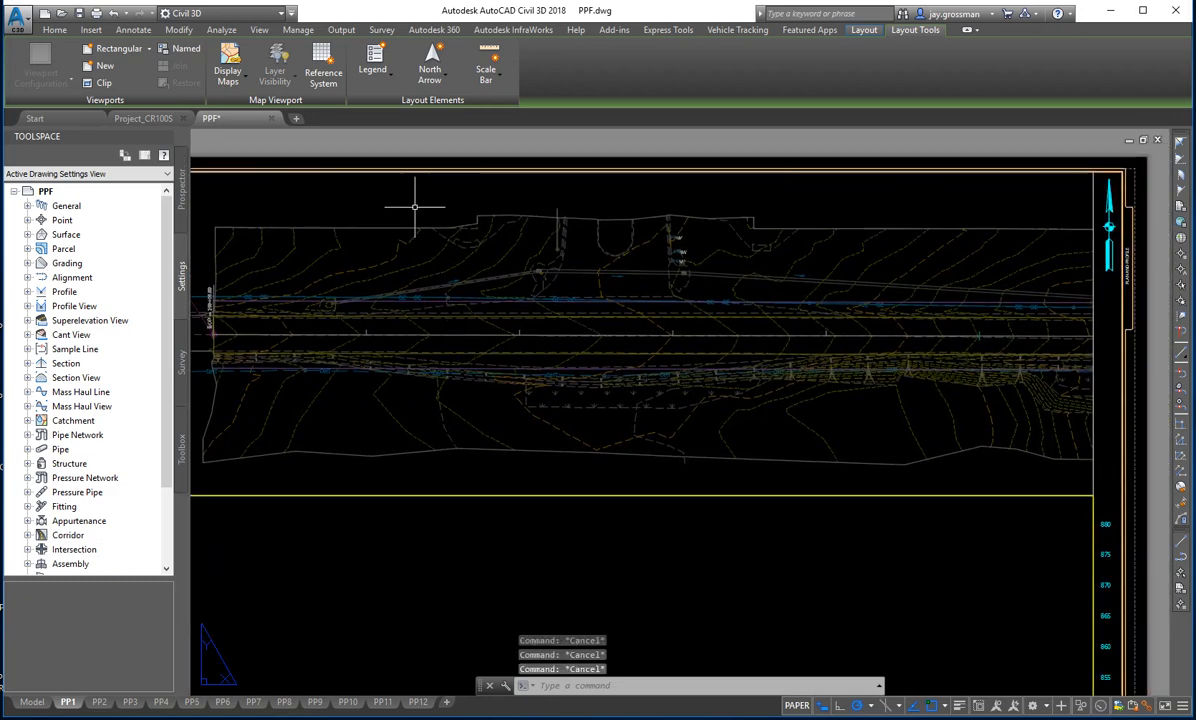
pyautogui.doubleClick(414, 207)
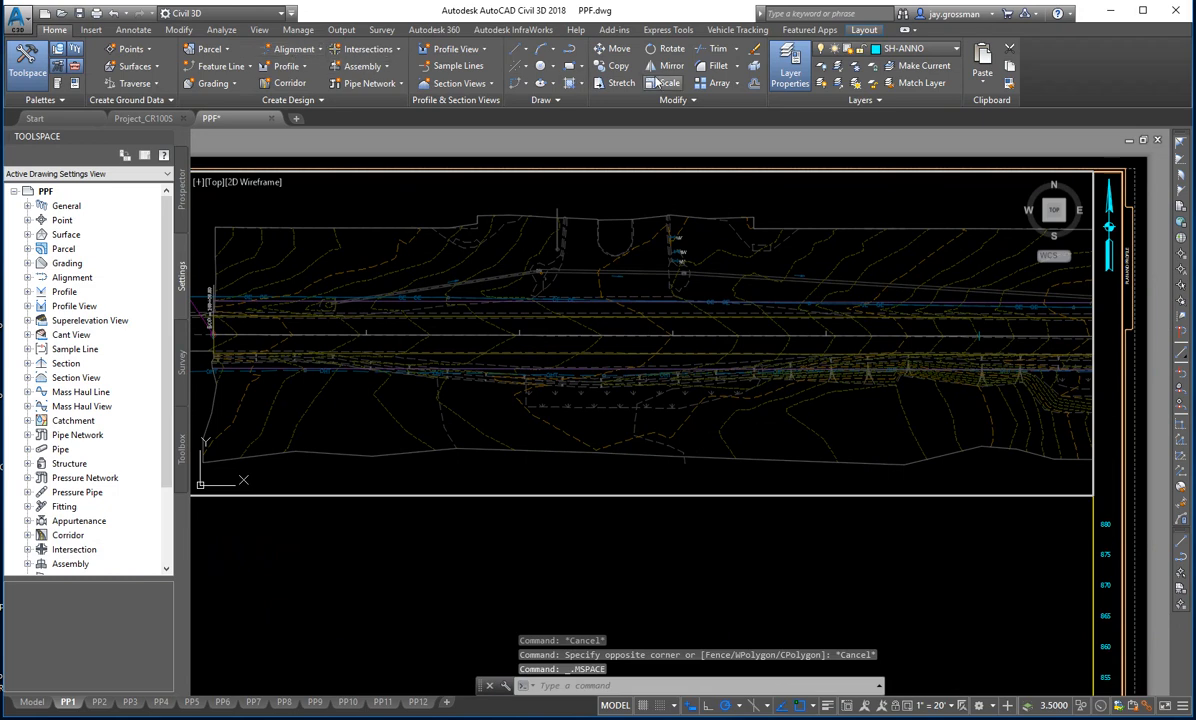
pyautogui.click(857, 67)
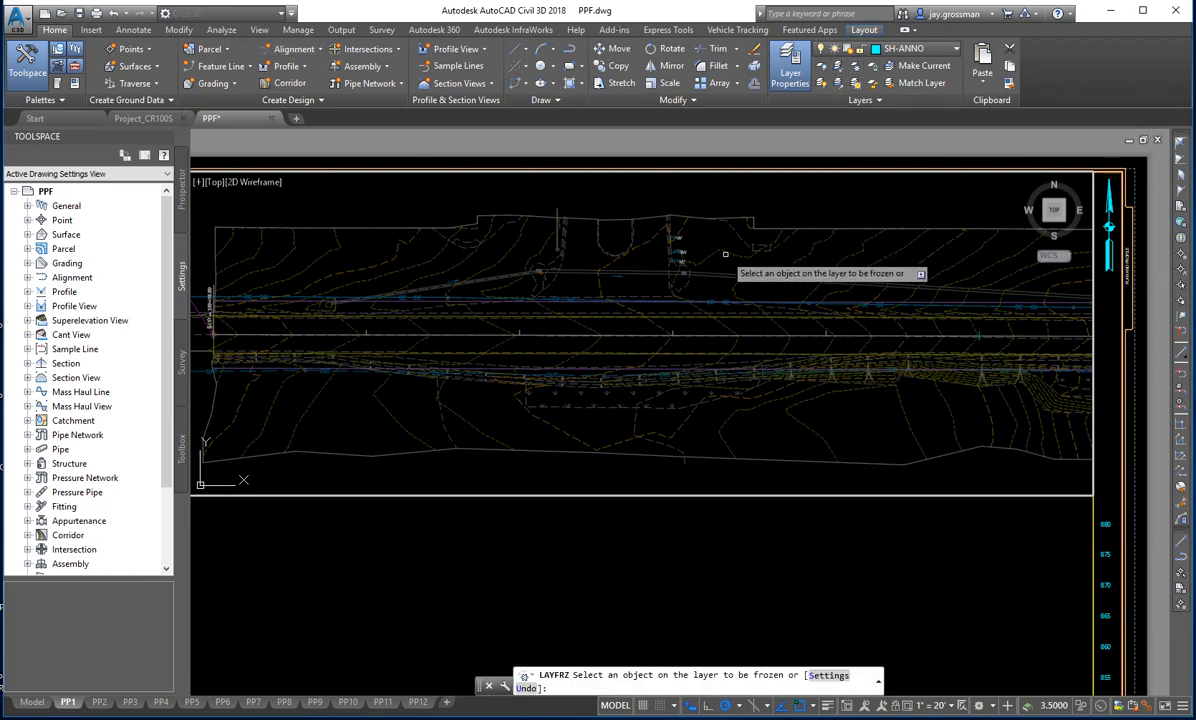
pyautogui.click(725, 254)
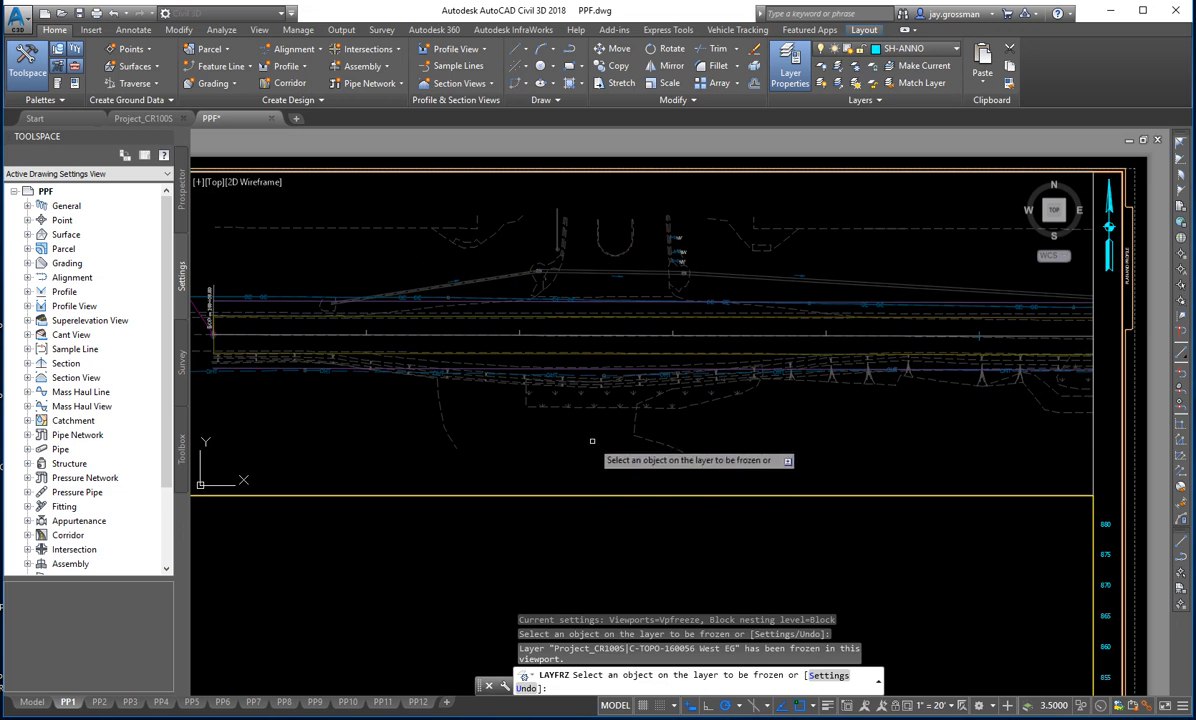
pyautogui.press('Escape')
pyautogui.write('PS')
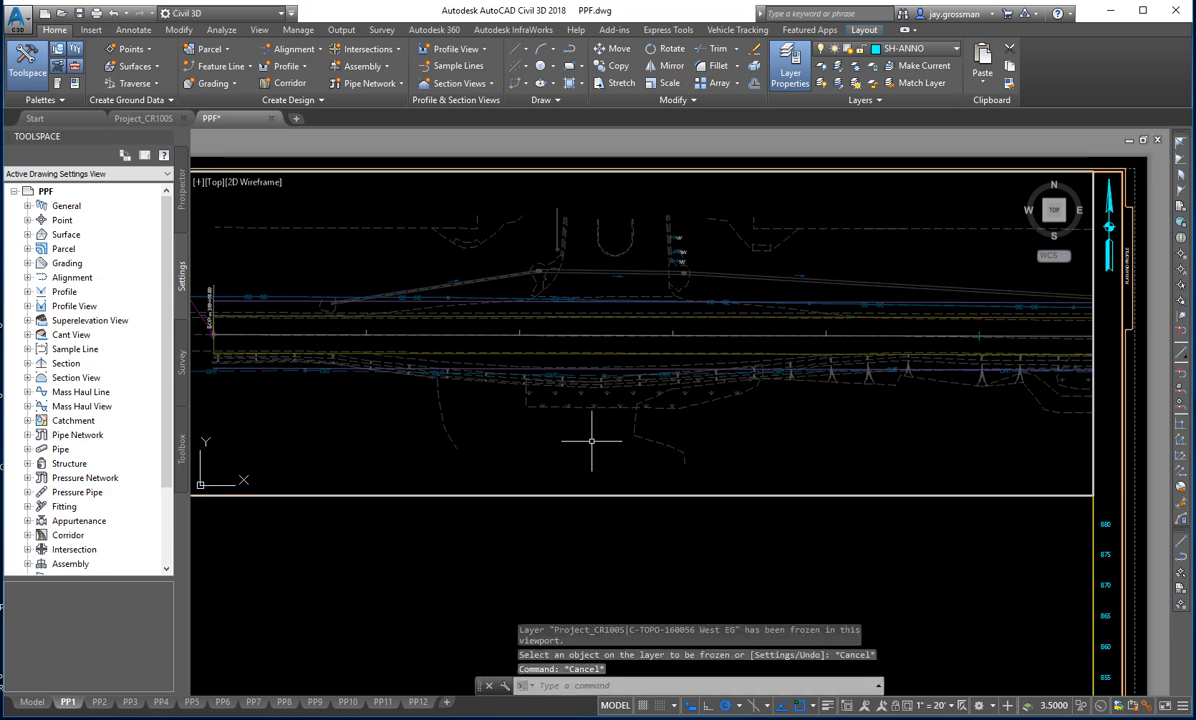
pyautogui.press('Return')
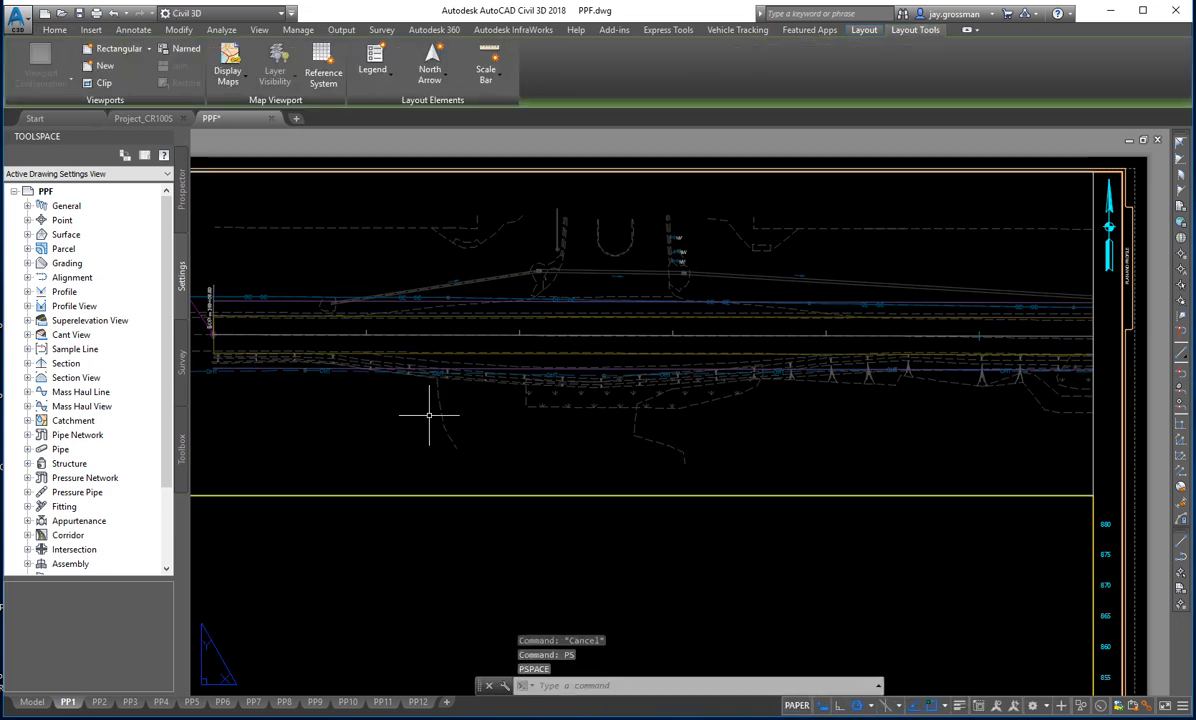
# - Examine the beginning of the alignment in the plan view and the overall PP1 sheet
pyautogui.moveTo(430, 415); pyautogui.dragTo(682, 412, button='middle')
pyautogui.scroll(-2, 680, 411)
pyautogui.scroll(5, 550, 358)
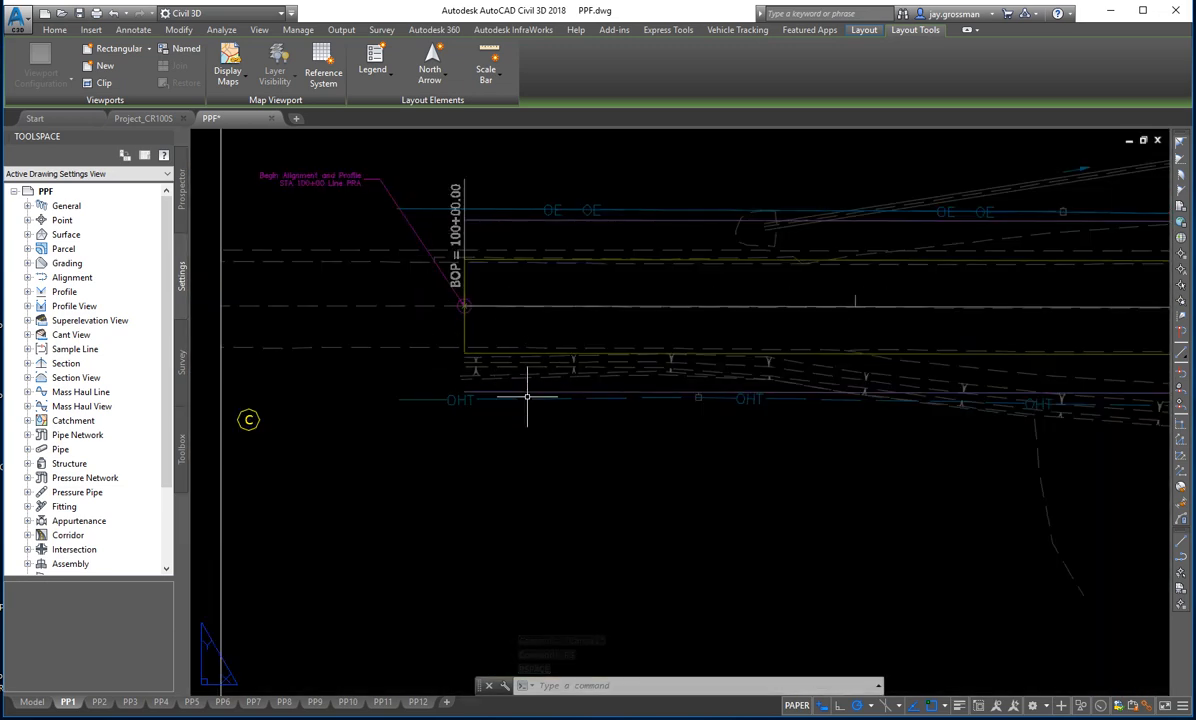
pyautogui.scroll(-2, 553, 416)
pyautogui.scroll(-1, 600, 440)
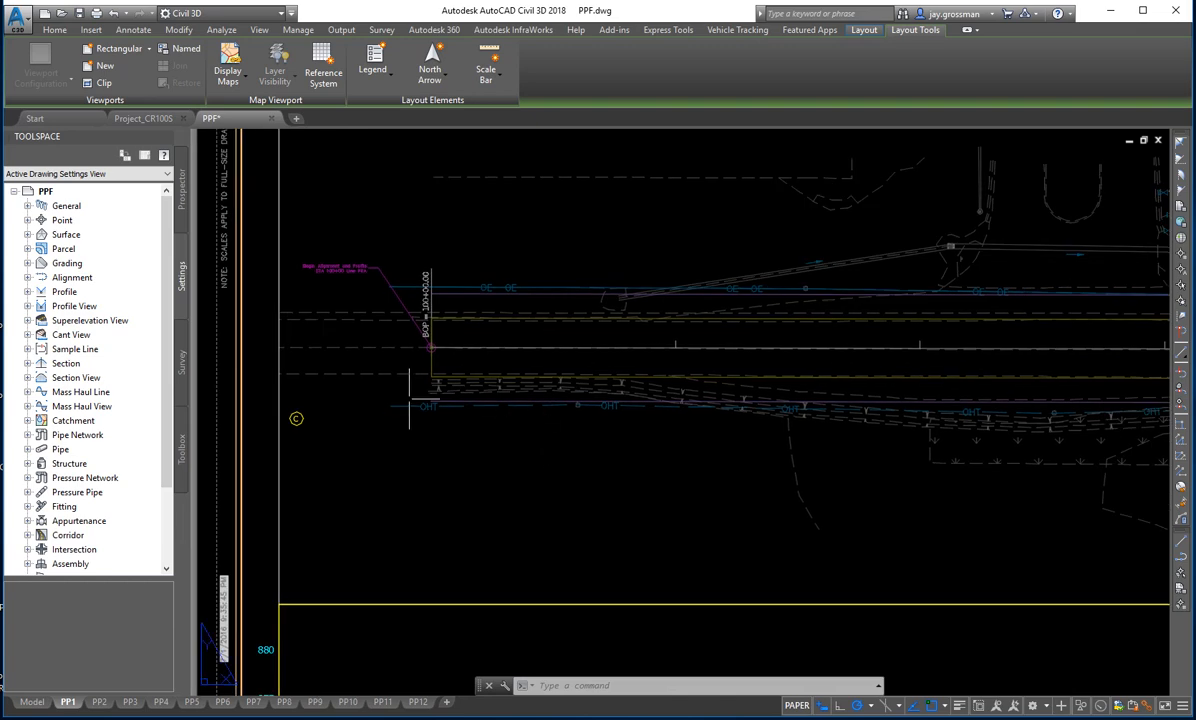
pyautogui.scroll(-1, 531, 424)
pyautogui.scroll(-4, 531, 424)
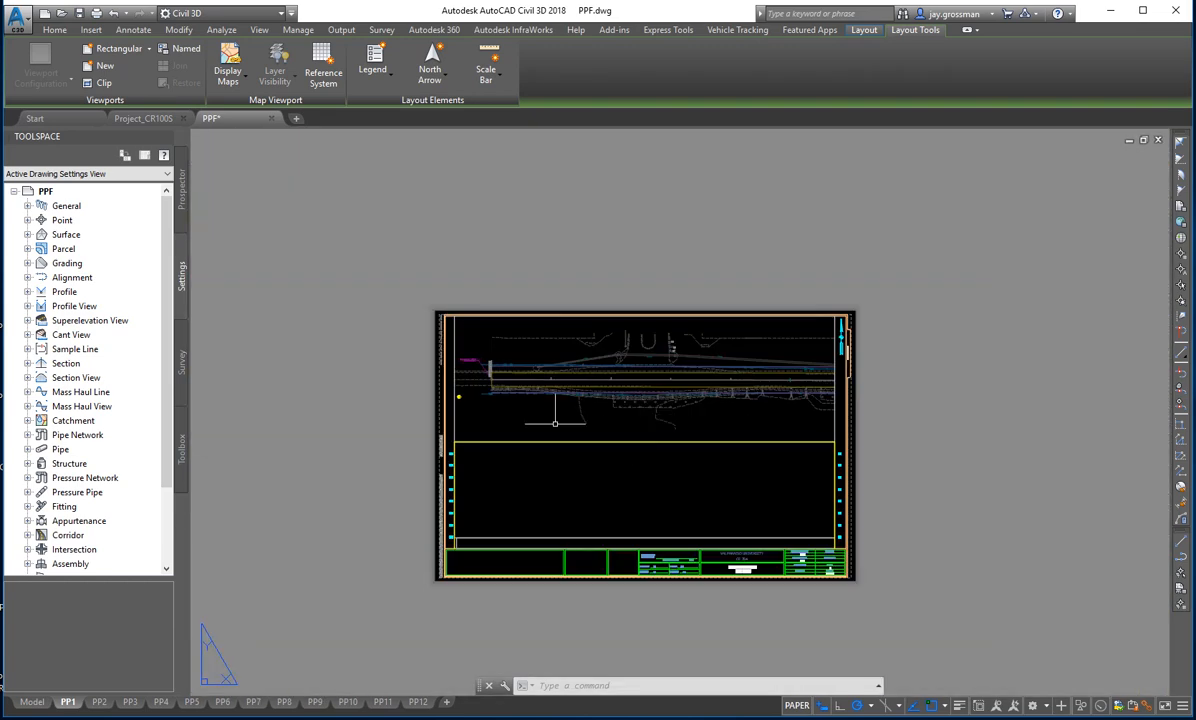
pyautogui.scroll(2, 539, 398)
pyautogui.moveTo(540, 471); pyautogui.dragTo(591, 344, button='middle')
pyautogui.scroll(-1, 536, 447)
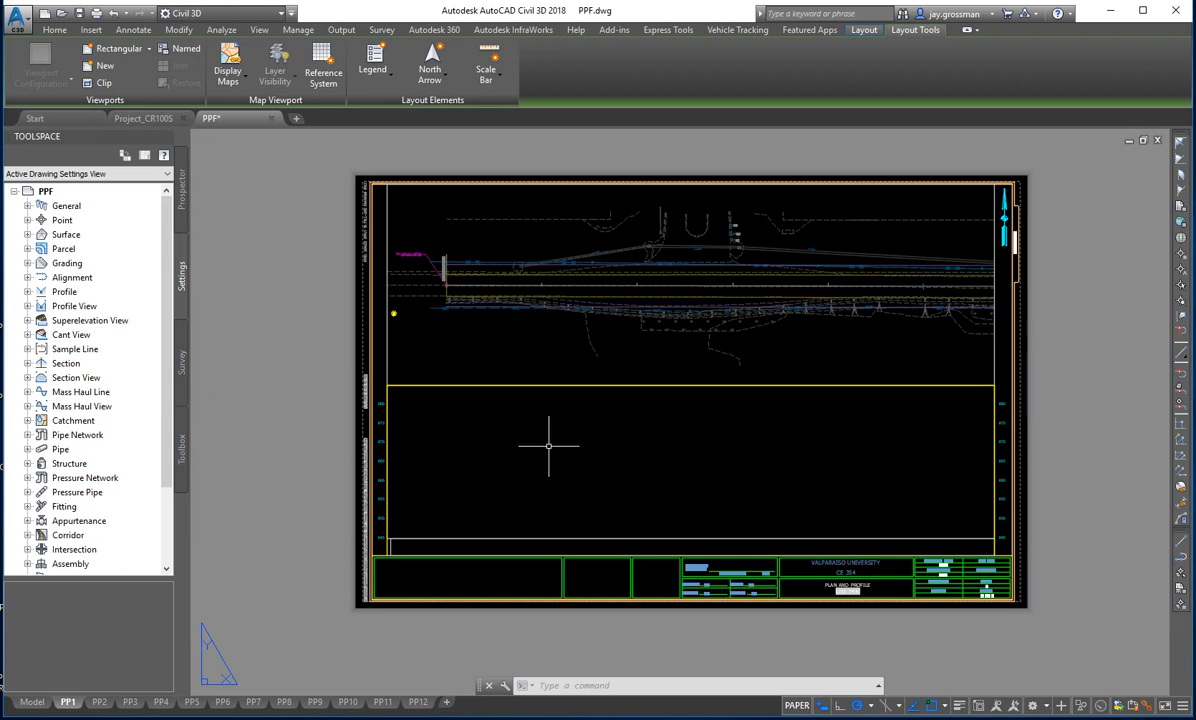
# - Activate model space inside the empty profile viewport on PP1 and zoom it to the drawing extents
pyautogui.doubleClick(579, 445)
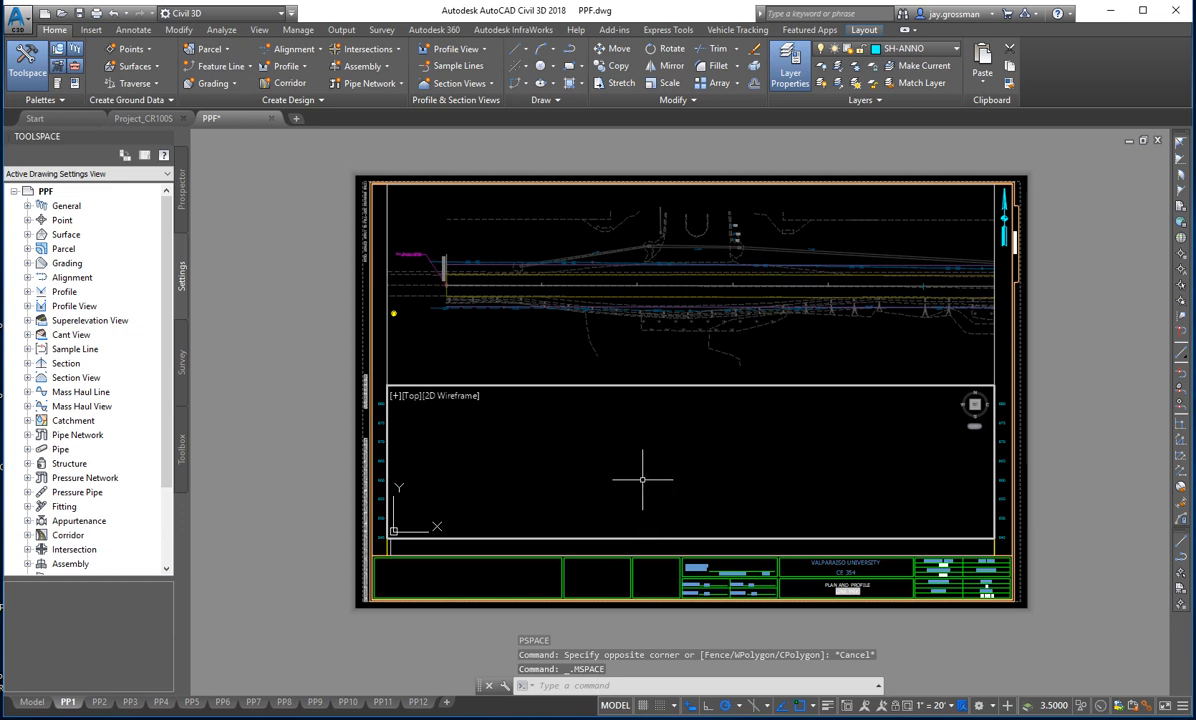
pyautogui.moveTo(642, 479); pyautogui.dragTo(711, 470, button='middle')
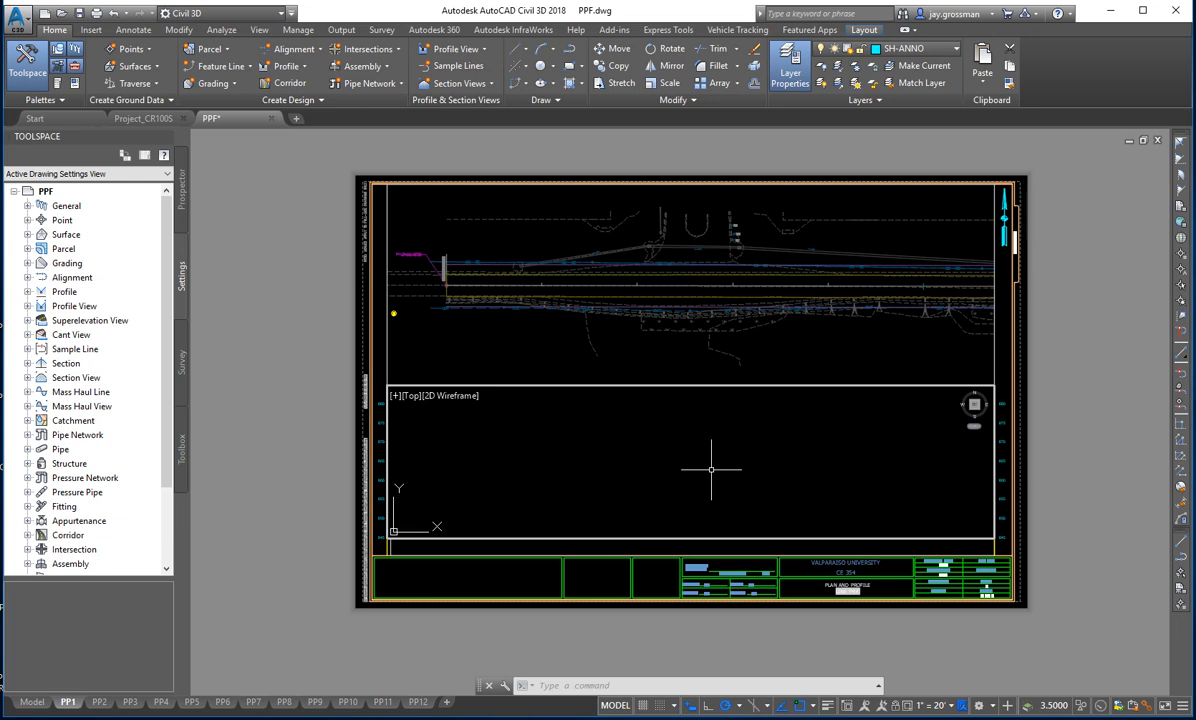
pyautogui.write('z')
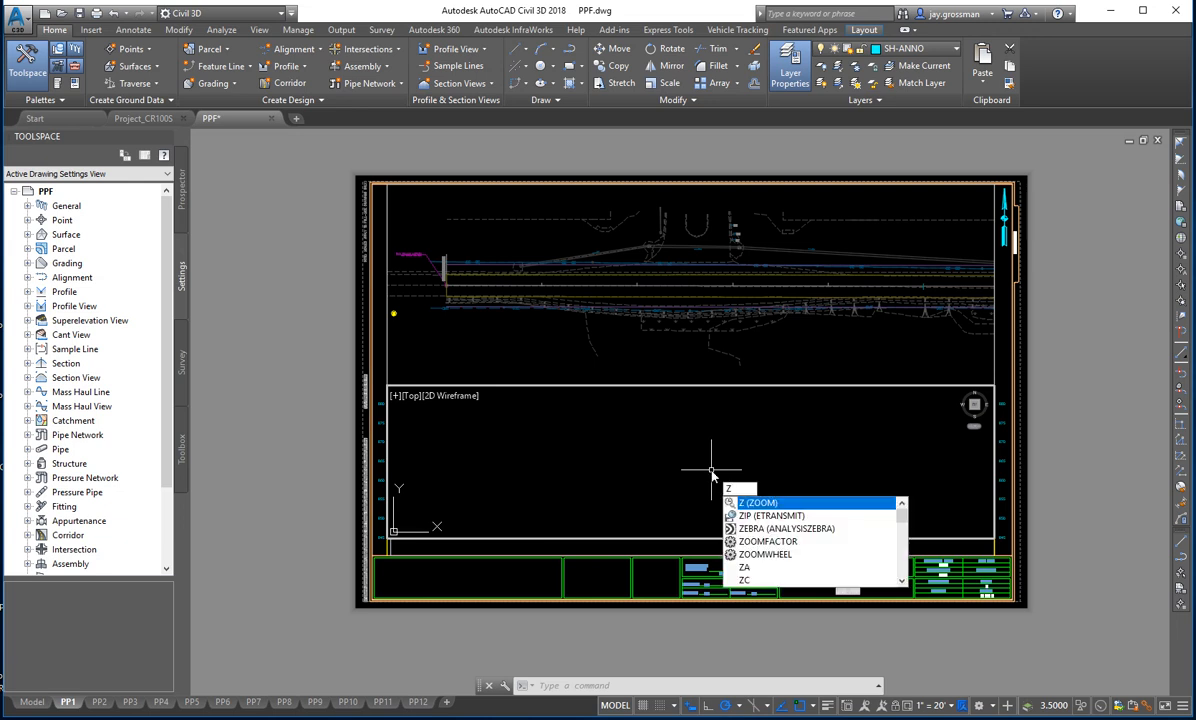
pyautogui.press('Return')
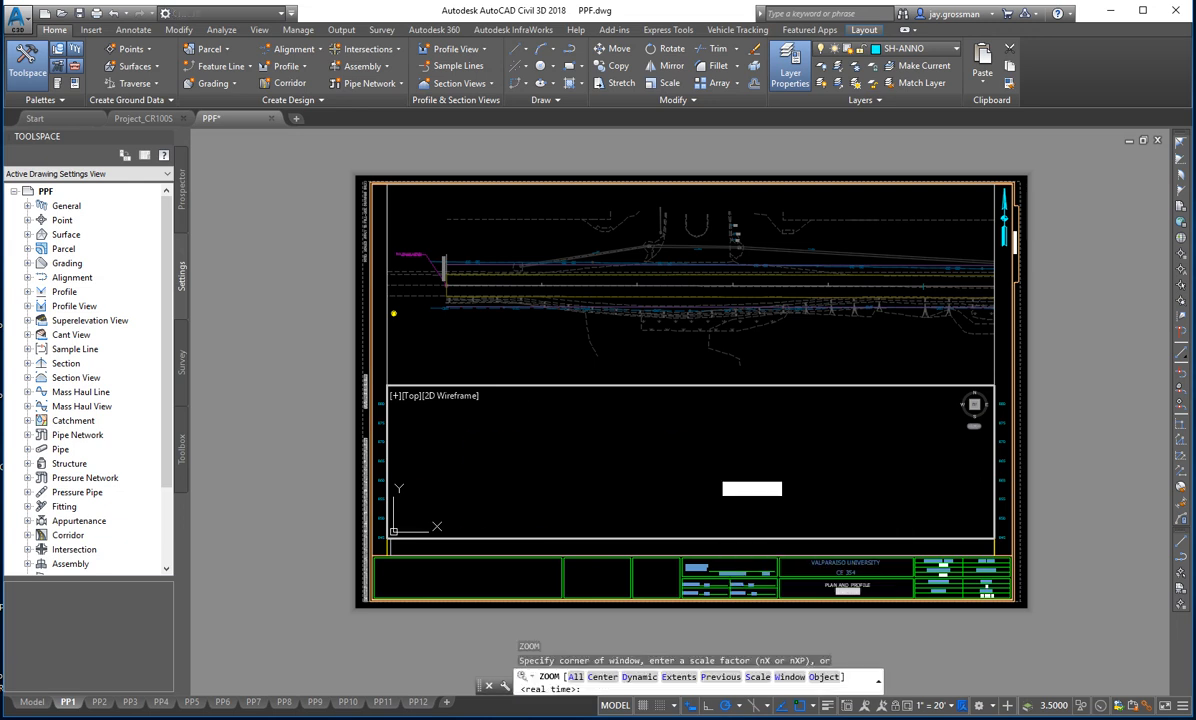
pyautogui.write('e')
pyautogui.press('Return')
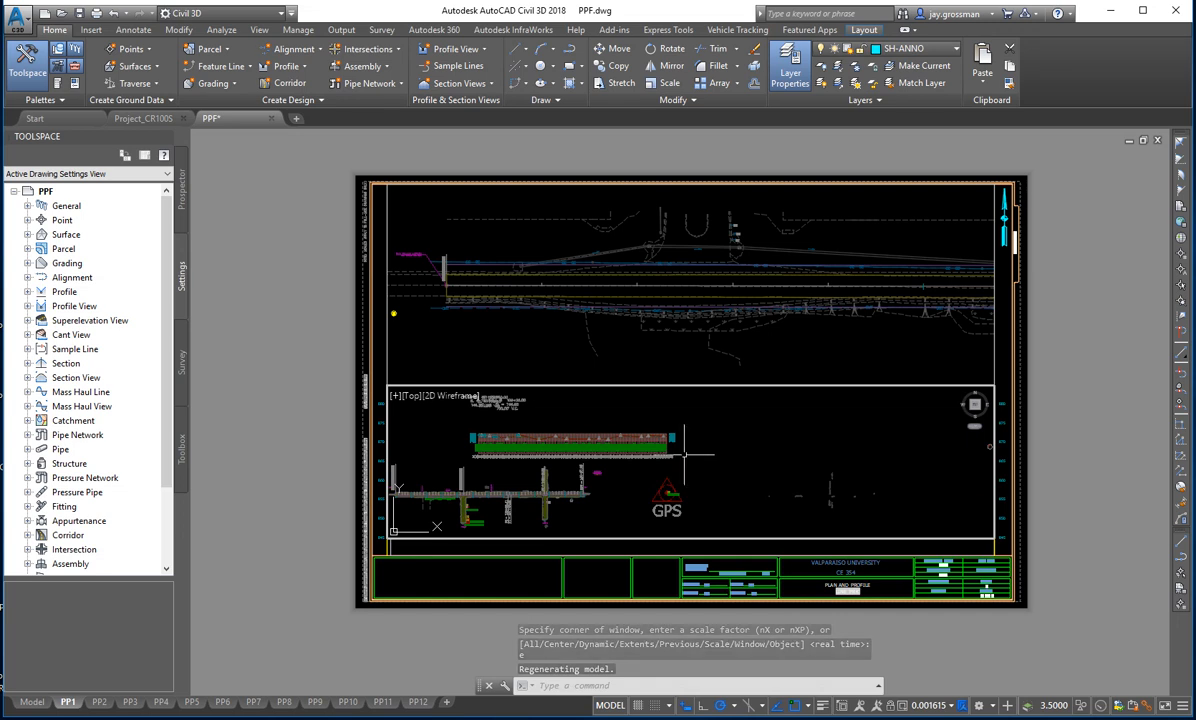
# - Bring the road profile into close view inside the profile viewport and regenerate the display of its labels
pyautogui.moveTo(514, 498); pyautogui.dragTo(600, 482, button='middle')
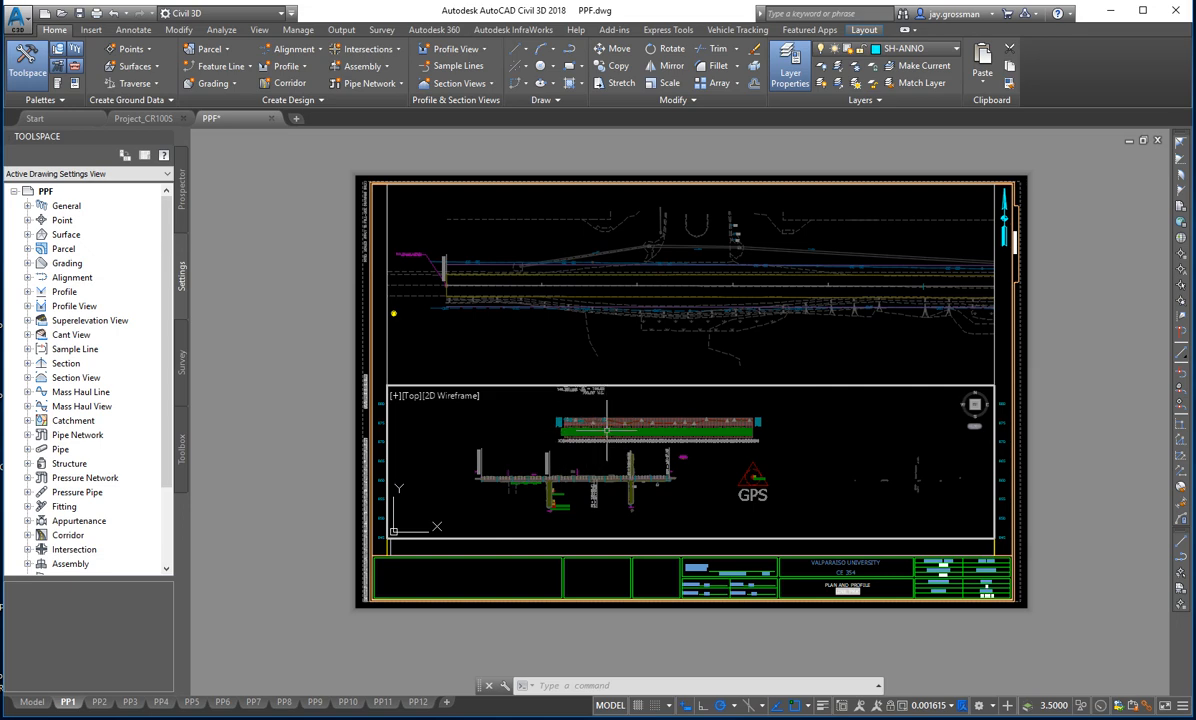
pyautogui.scroll(6, 584, 441)
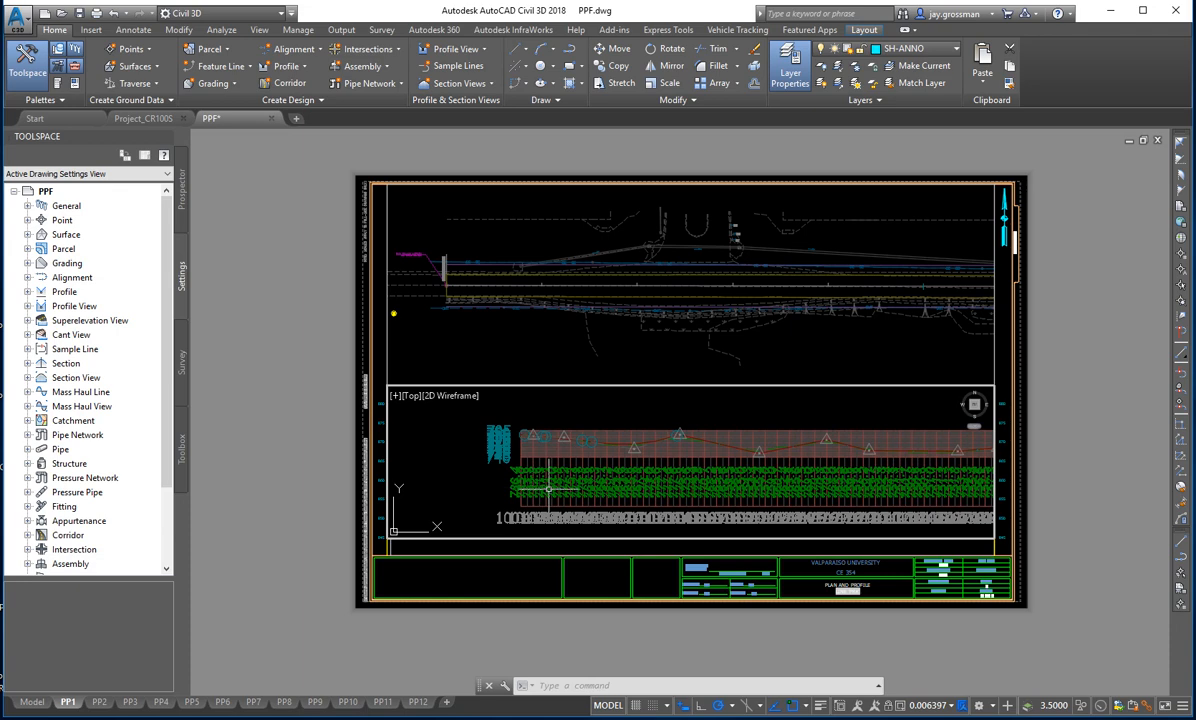
pyautogui.scroll(3, 540, 467)
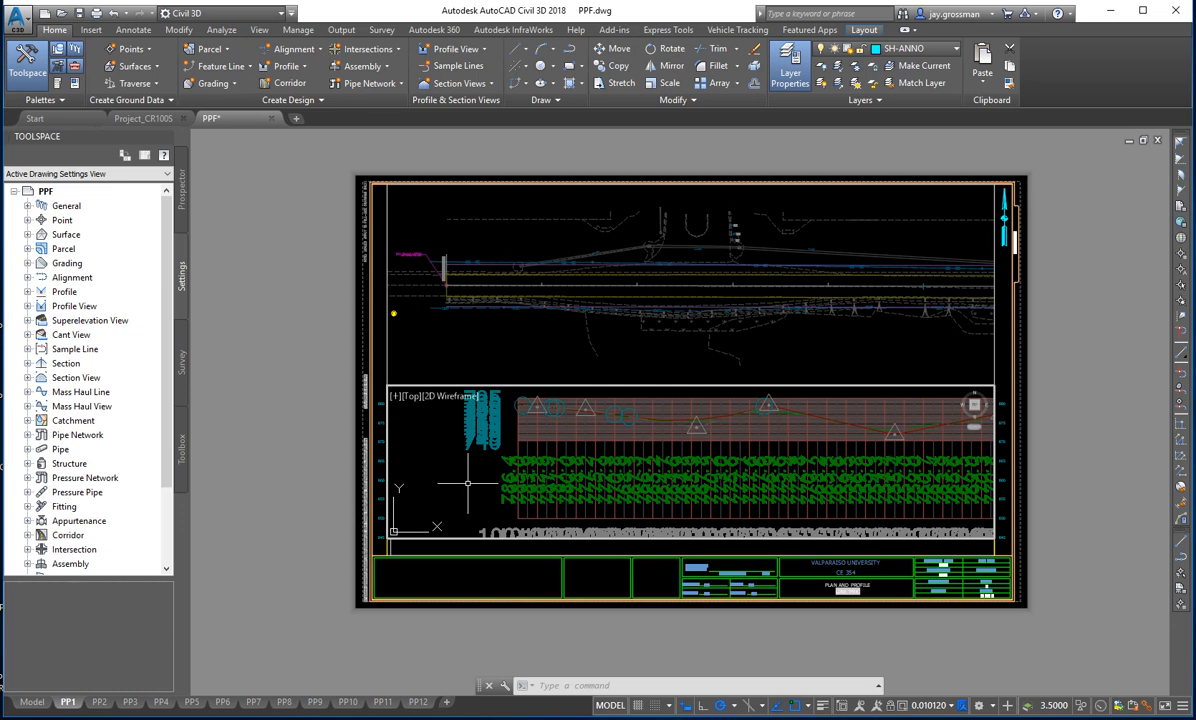
pyautogui.write('re')
pyautogui.press('Return')
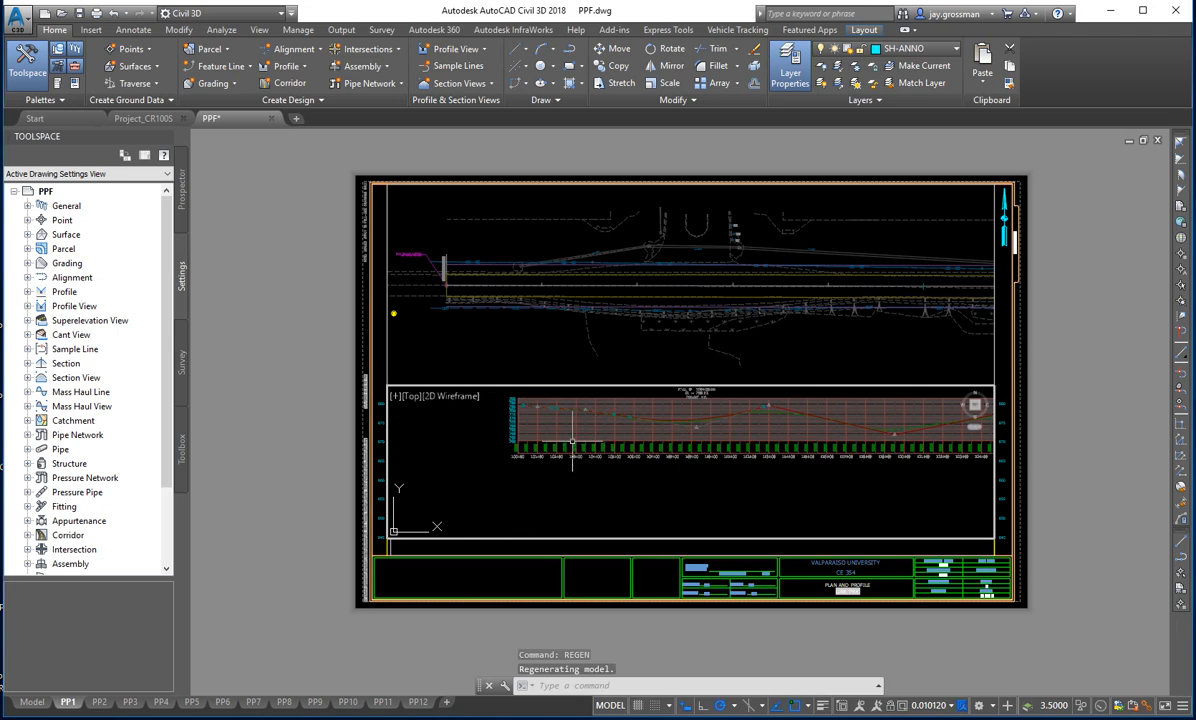
# - Enlarge the beginning of the road profile inside PP1's profile viewport and regenerate the display with REGEN
pyautogui.moveTo(574, 445); pyautogui.dragTo(541, 487, button='middle')
pyautogui.scroll(2, 506, 487)
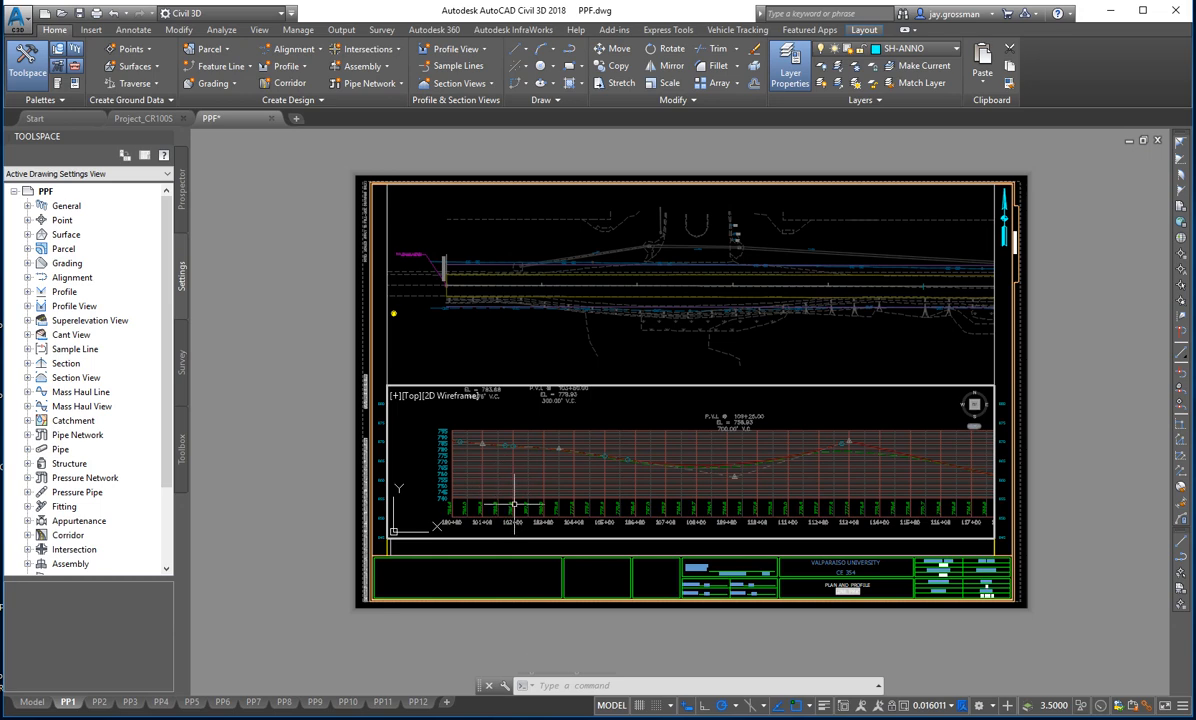
pyautogui.scroll(2, 506, 491)
pyautogui.scroll(2, 513, 491)
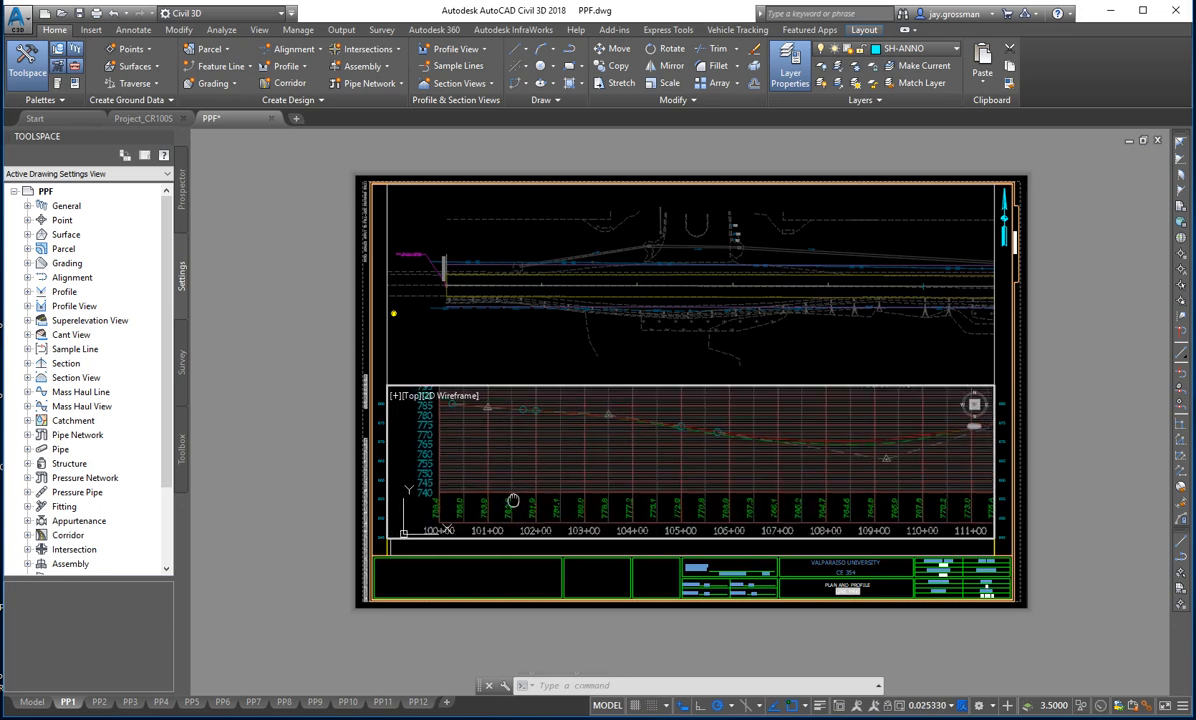
pyautogui.write('reg')
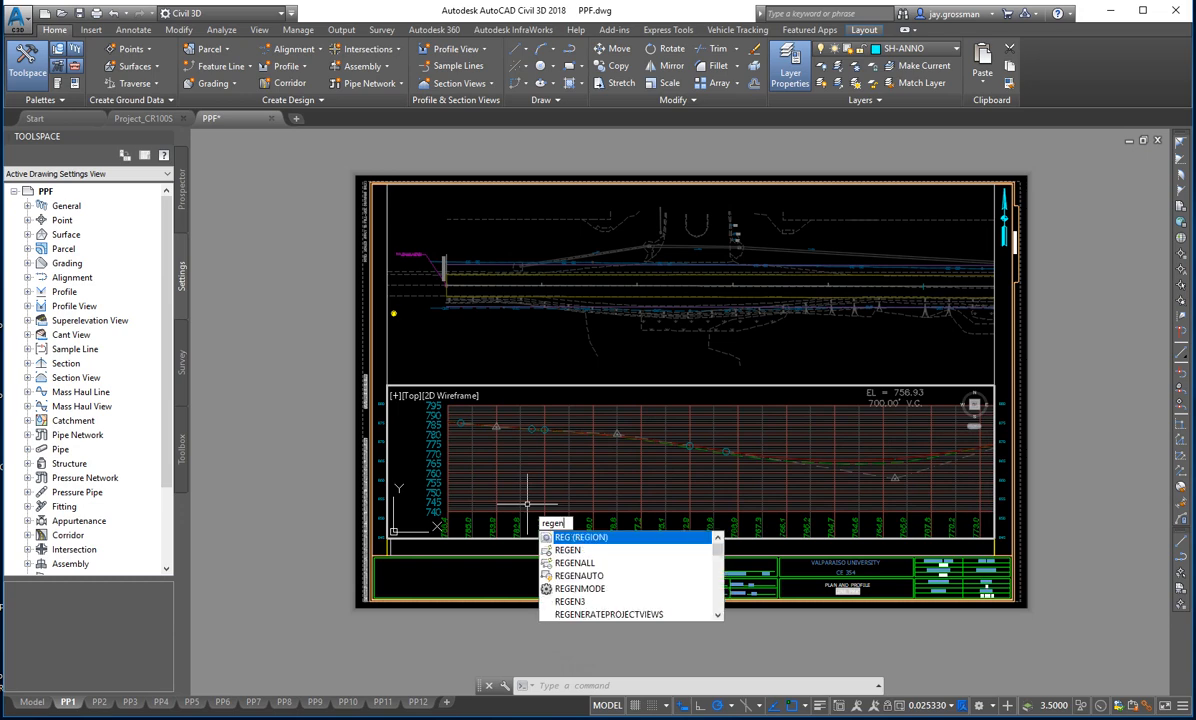
pyautogui.write('en')
pyautogui.press('Return')
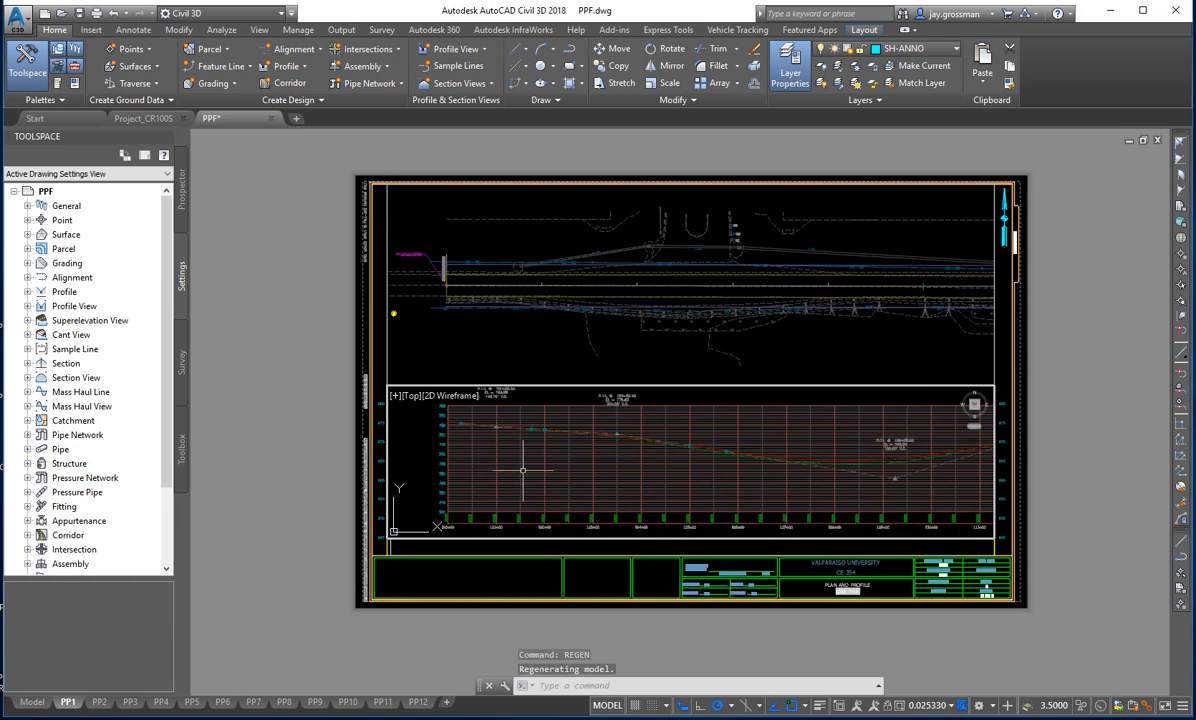
# - Bring the first few stations of the profile and its upper elevation labels closer in the viewport, and regenerate the model again
pyautogui.scroll(3, 505, 442)
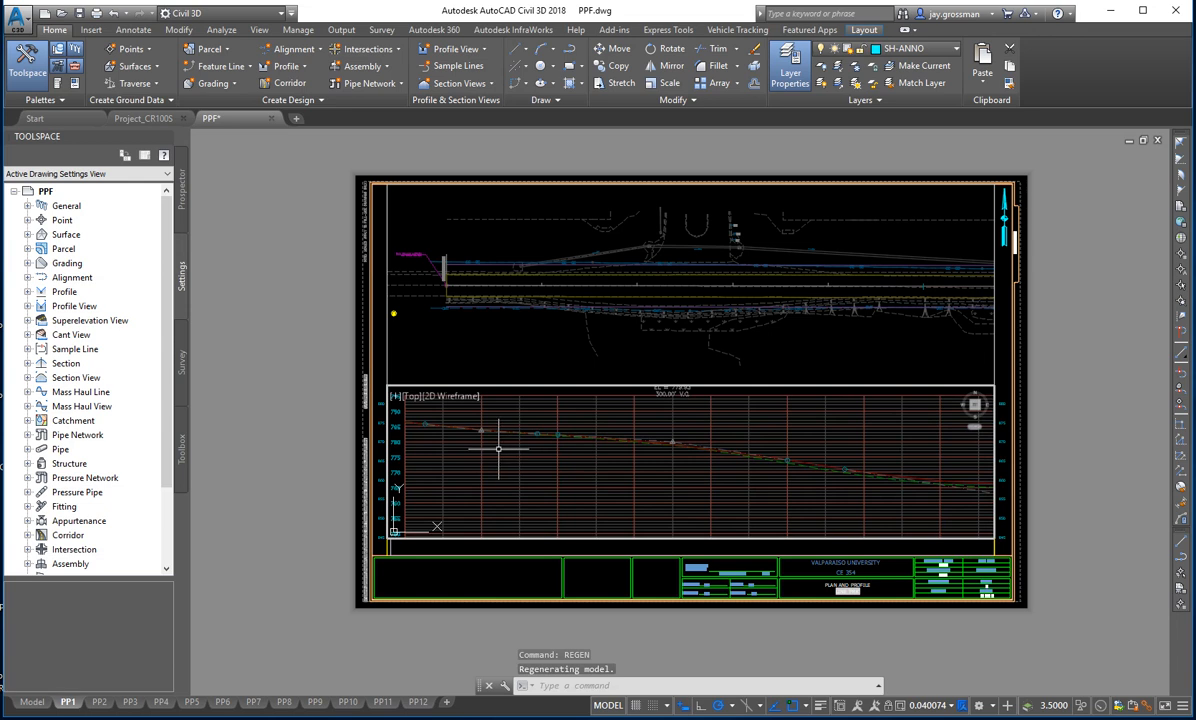
pyautogui.scroll(2, 494, 468)
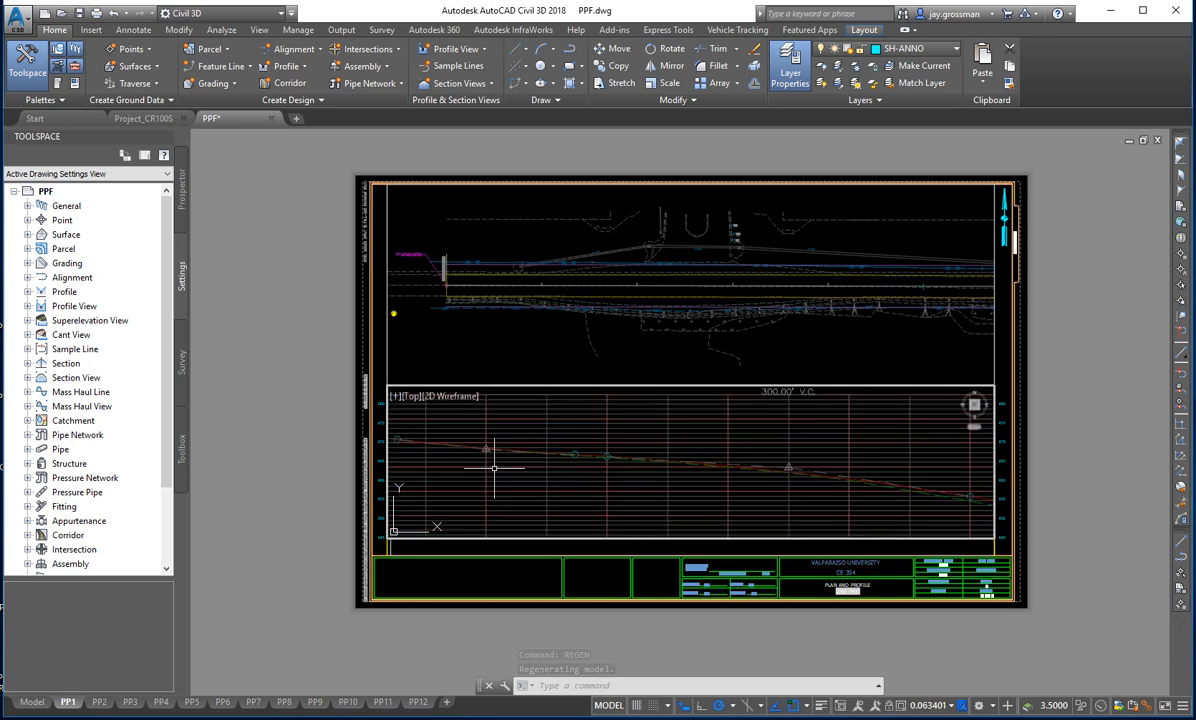
pyautogui.moveTo(494, 468); pyautogui.dragTo(567, 483, button='middle')
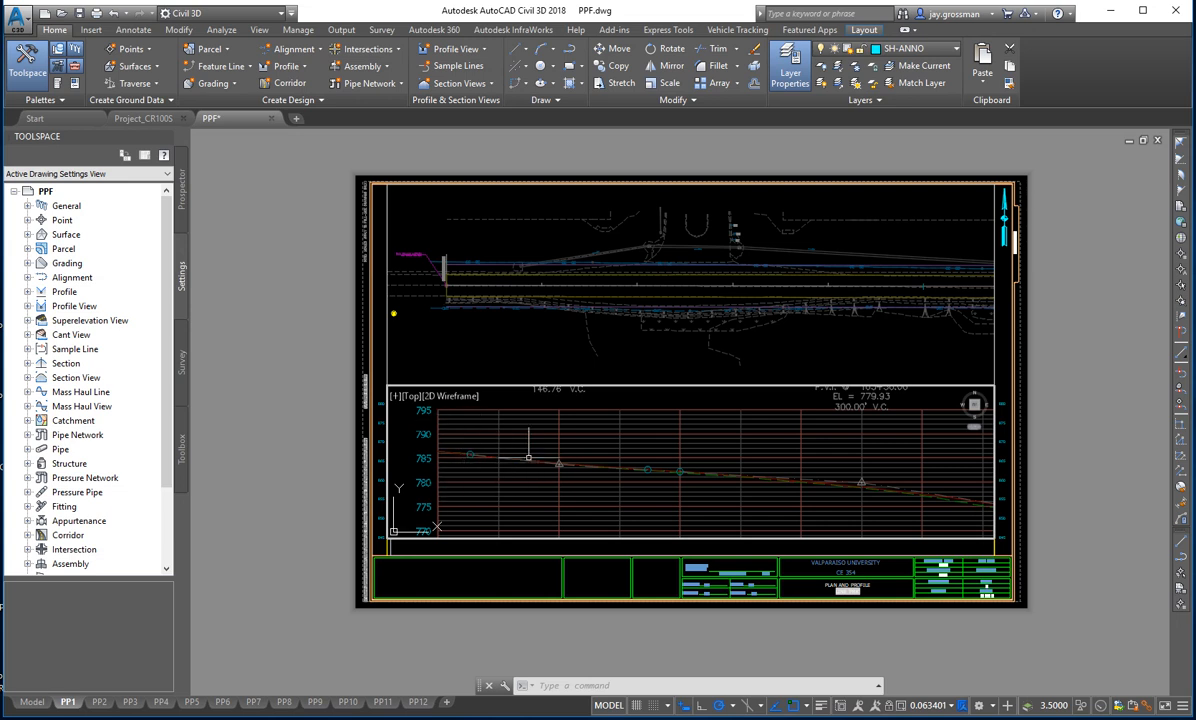
pyautogui.moveTo(527, 456)
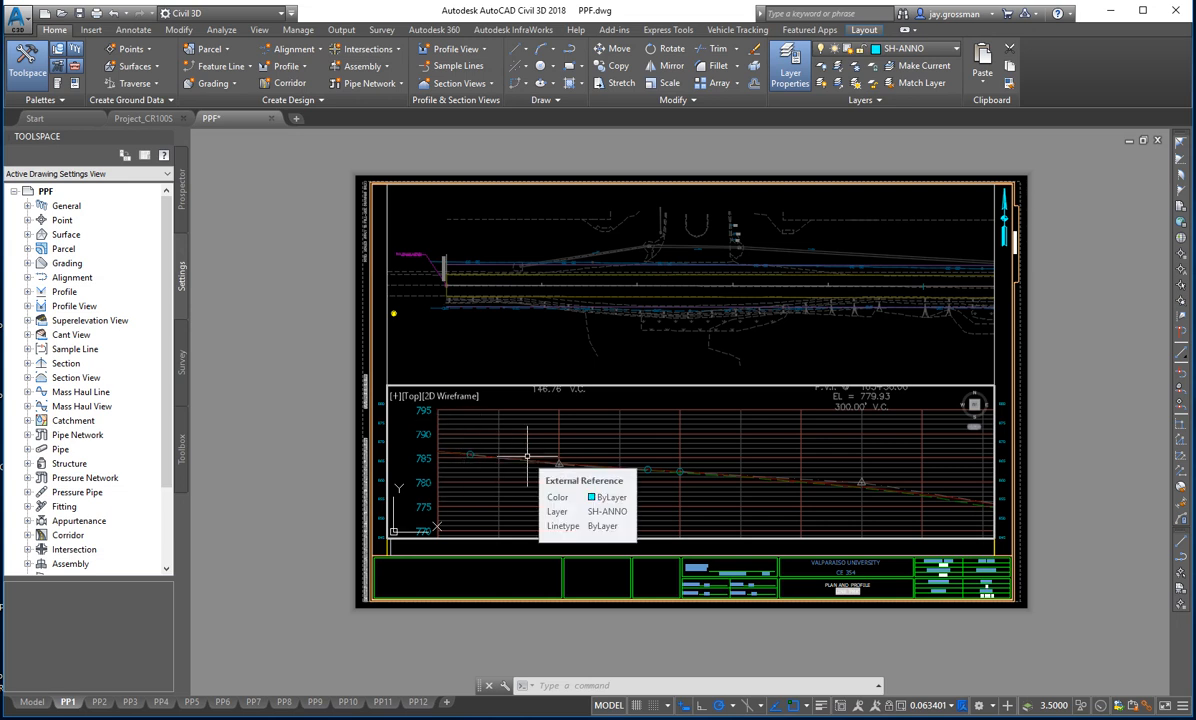
pyautogui.write('regeb')
pyautogui.press('Return')
pyautogui.write('rte')
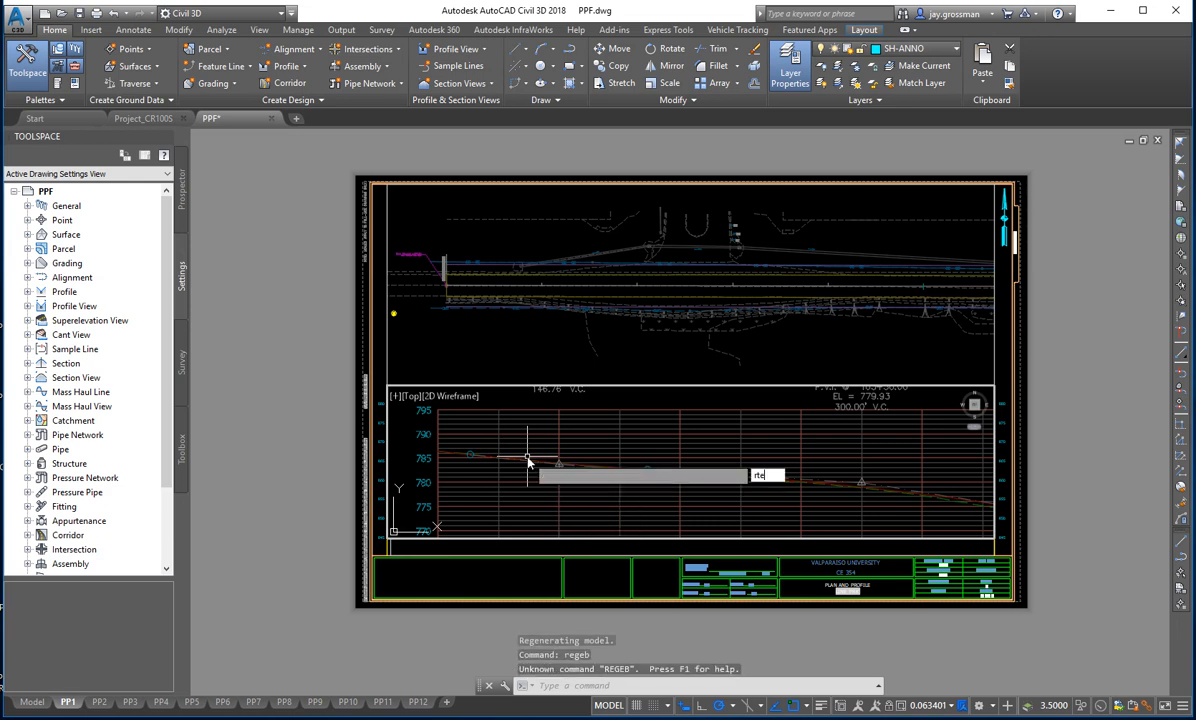
pyautogui.press('BackSpace')
pyautogui.press('BackSpace')
pyautogui.press('BackSpace')
pyautogui.write('reg')
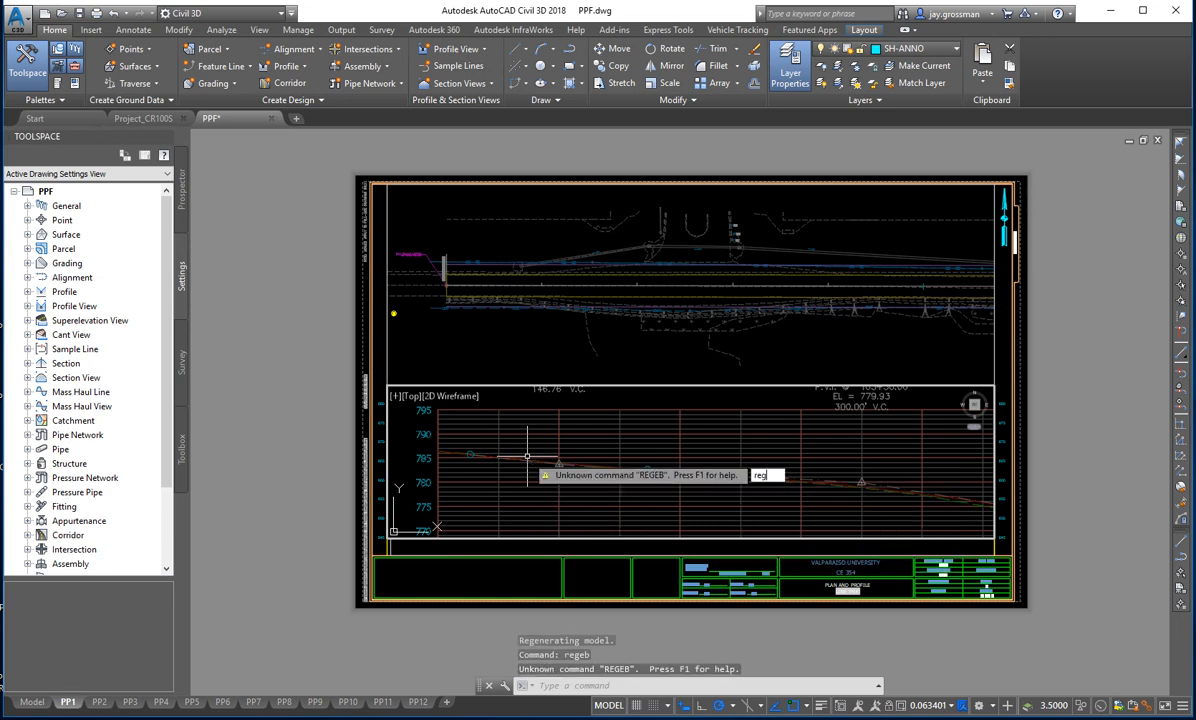
pyautogui.write('en')
pyautogui.press('Return')
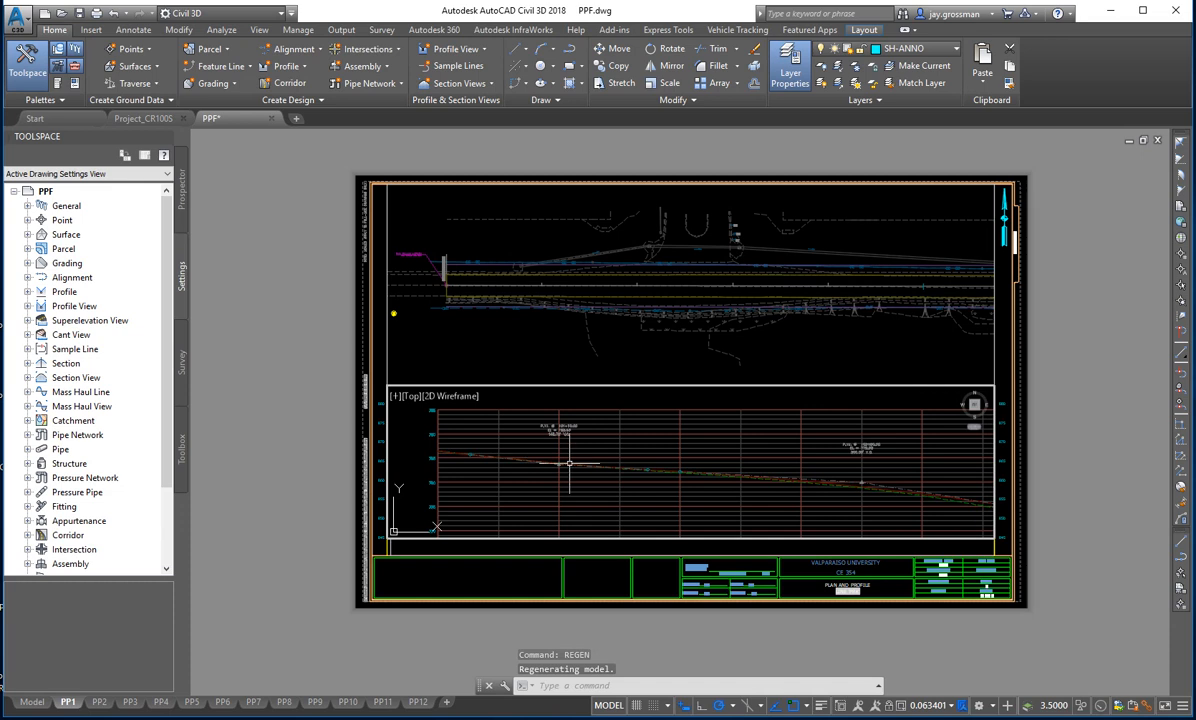
# - Set PP1's profile viewport scale to 1" = 20' and undo the stray zoom made after it
pyautogui.moveTo(569, 464); pyautogui.dragTo(553, 459, button='middle')
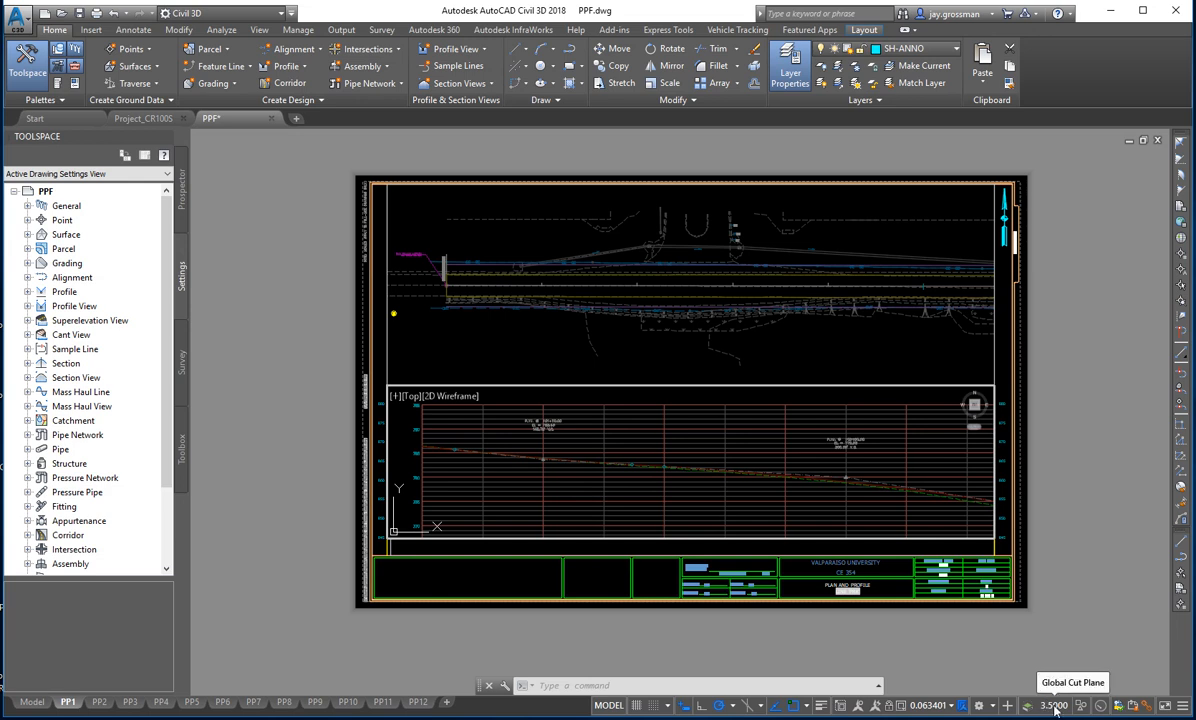
pyautogui.click(929, 706)
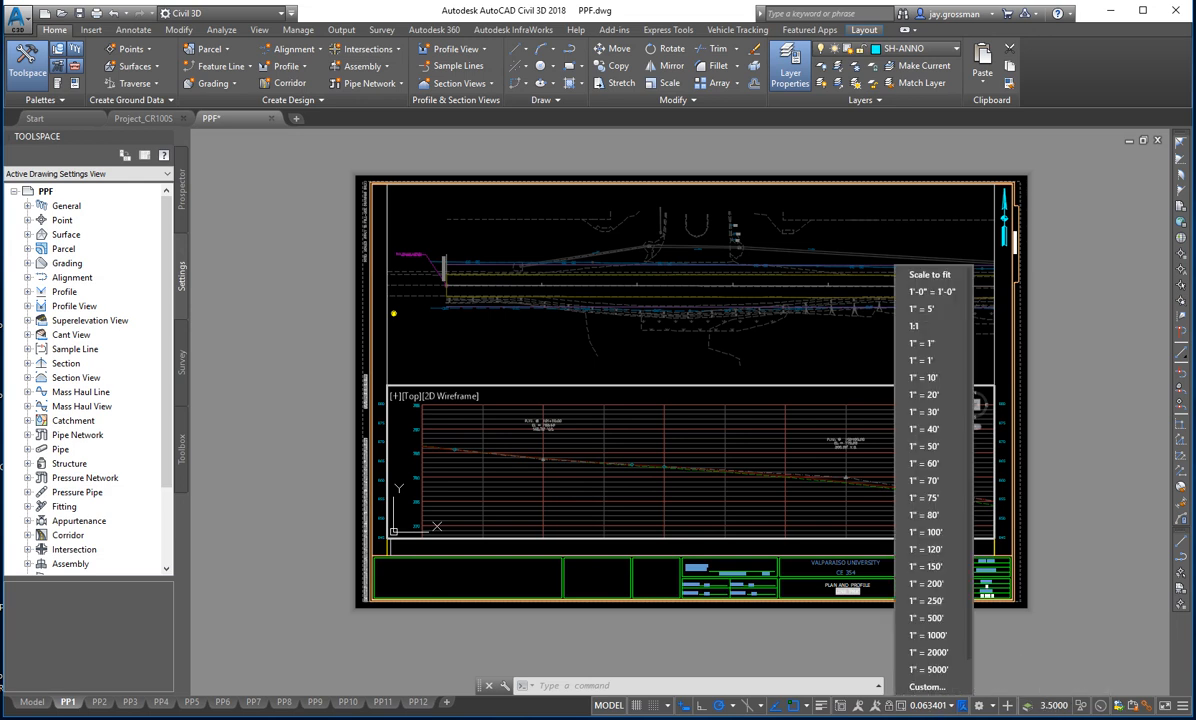
pyautogui.click(939, 397)
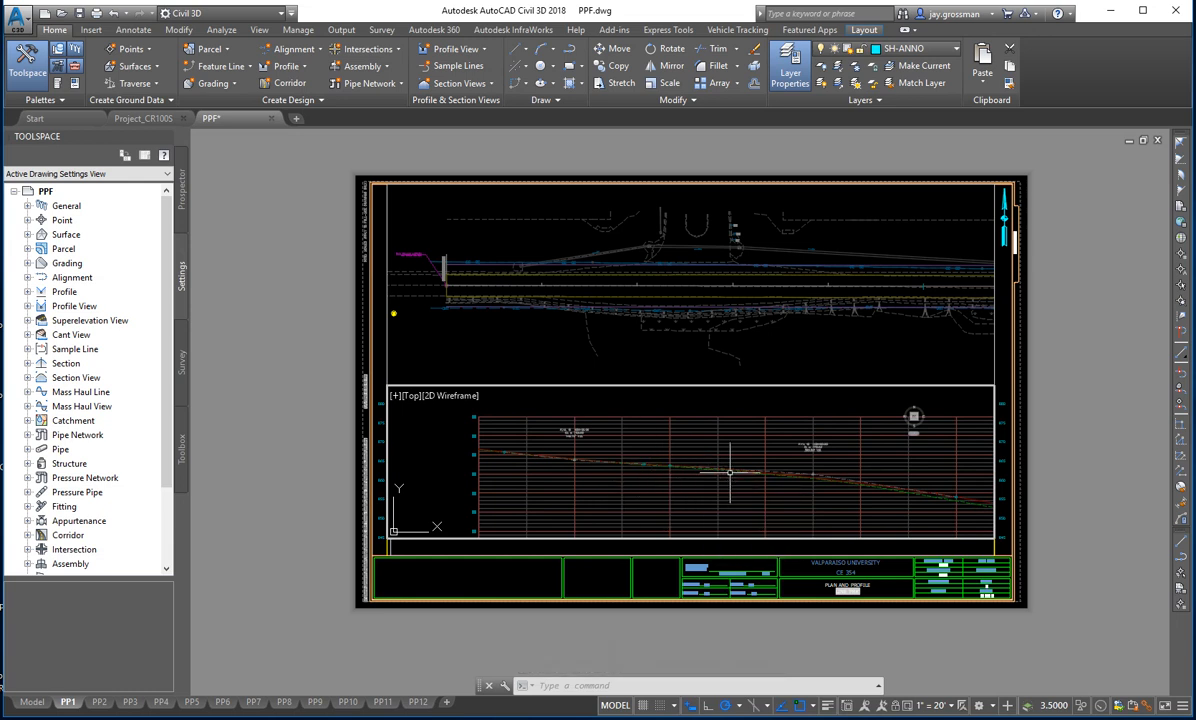
pyautogui.scroll(2, 736, 478)
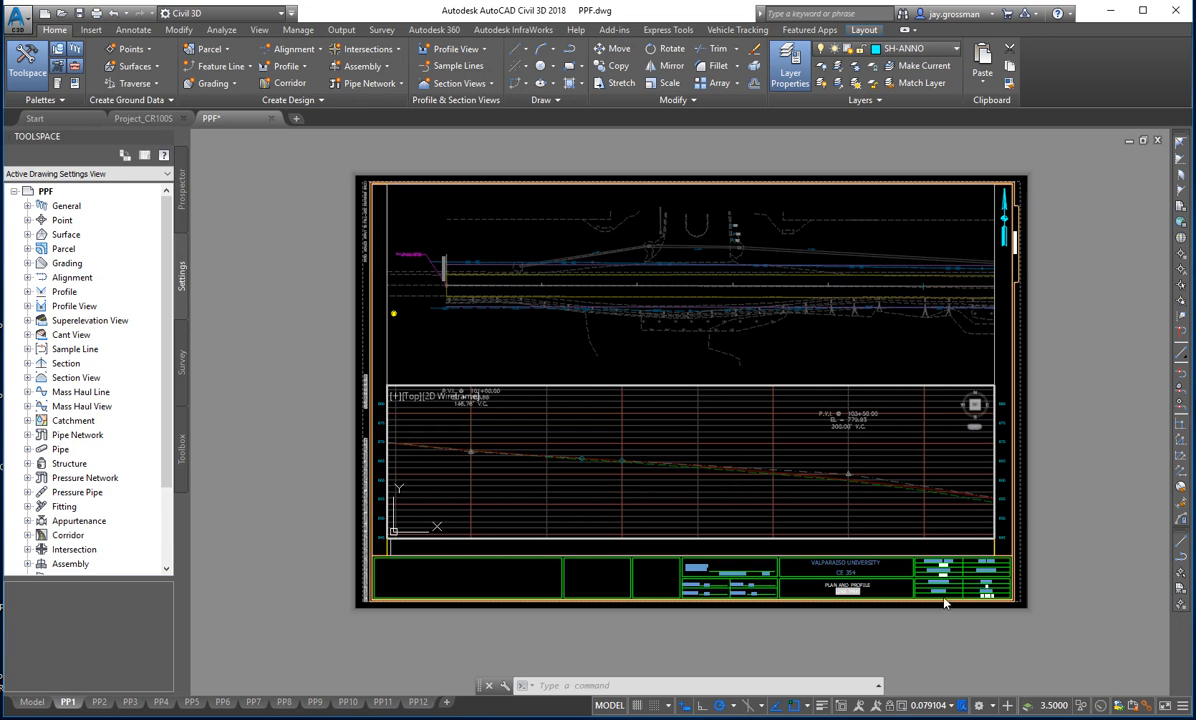
pyautogui.hotkey('ctrl', 'z')
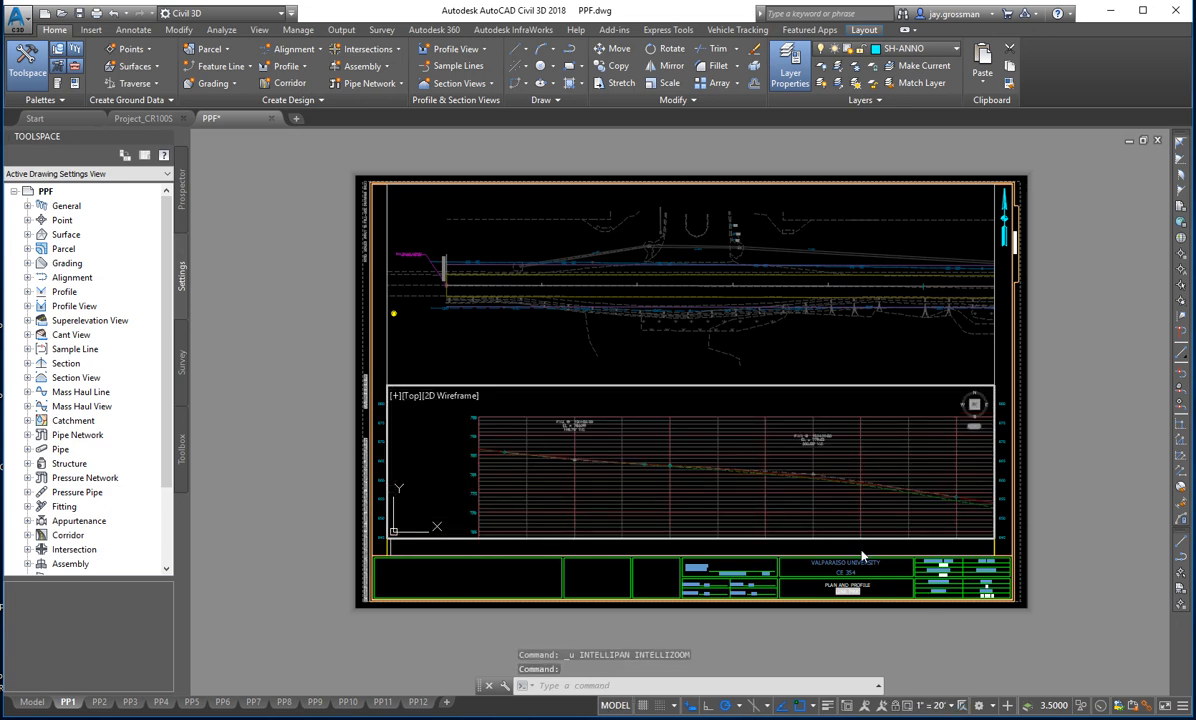
# - Position the start of the profile grid near the beginning of the plan alignment above it, and return to paper space
pyautogui.moveTo(804, 491); pyautogui.dragTo(749, 488, button='middle')
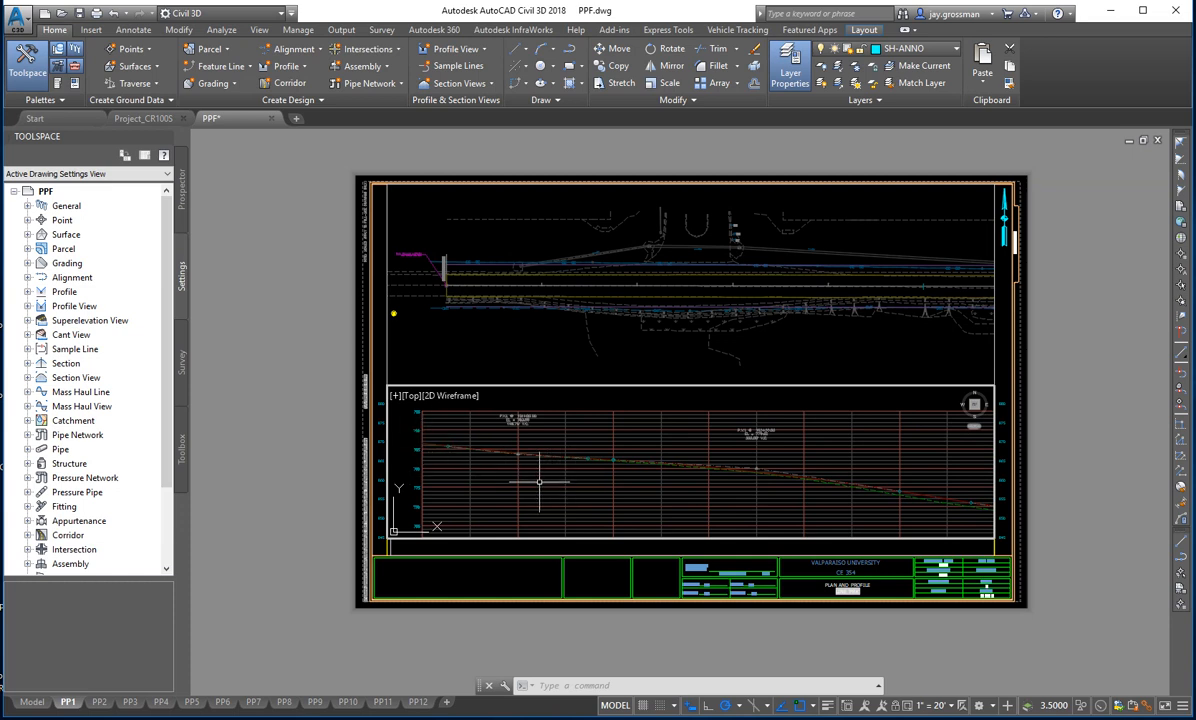
pyautogui.moveTo(542, 484); pyautogui.dragTo(558, 480, button='middle')
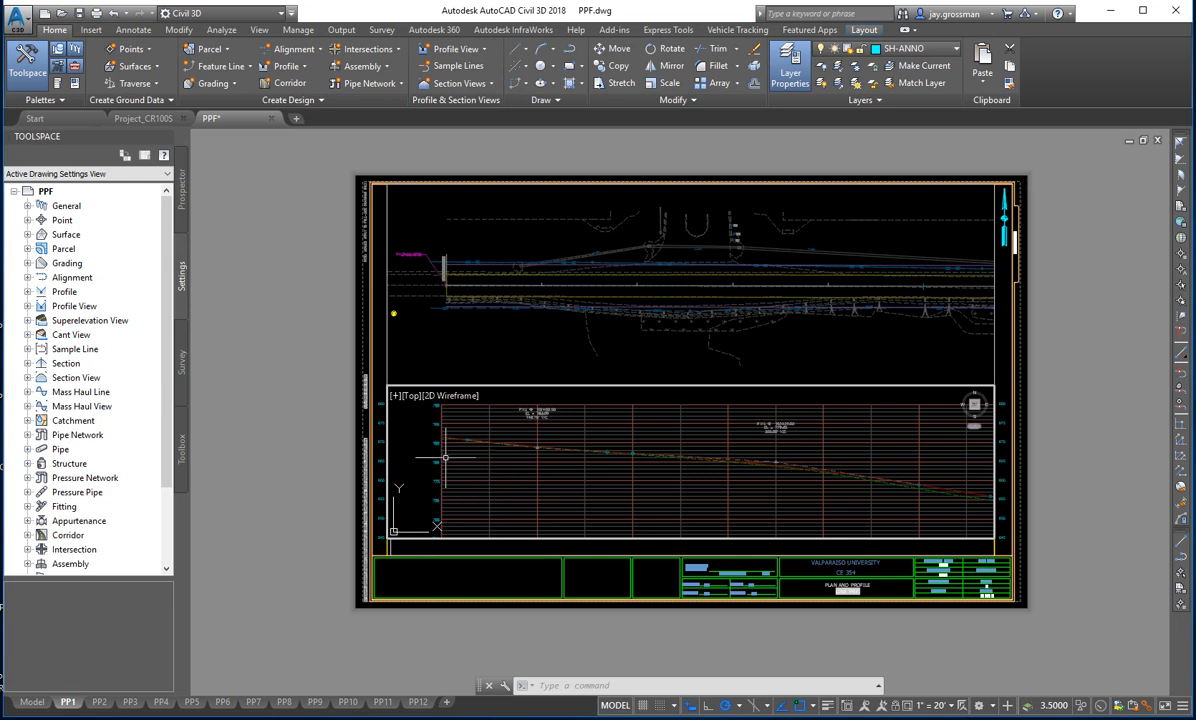
pyautogui.moveTo(483, 434)
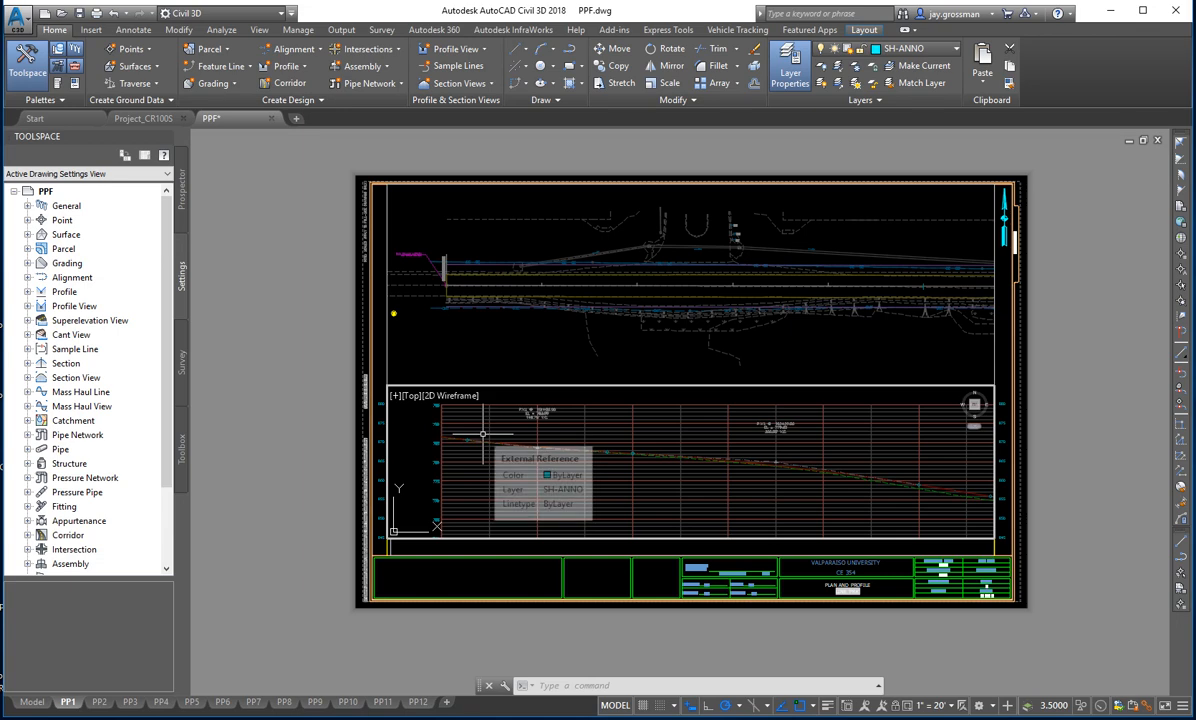
pyautogui.write('ps')
pyautogui.press('Return')
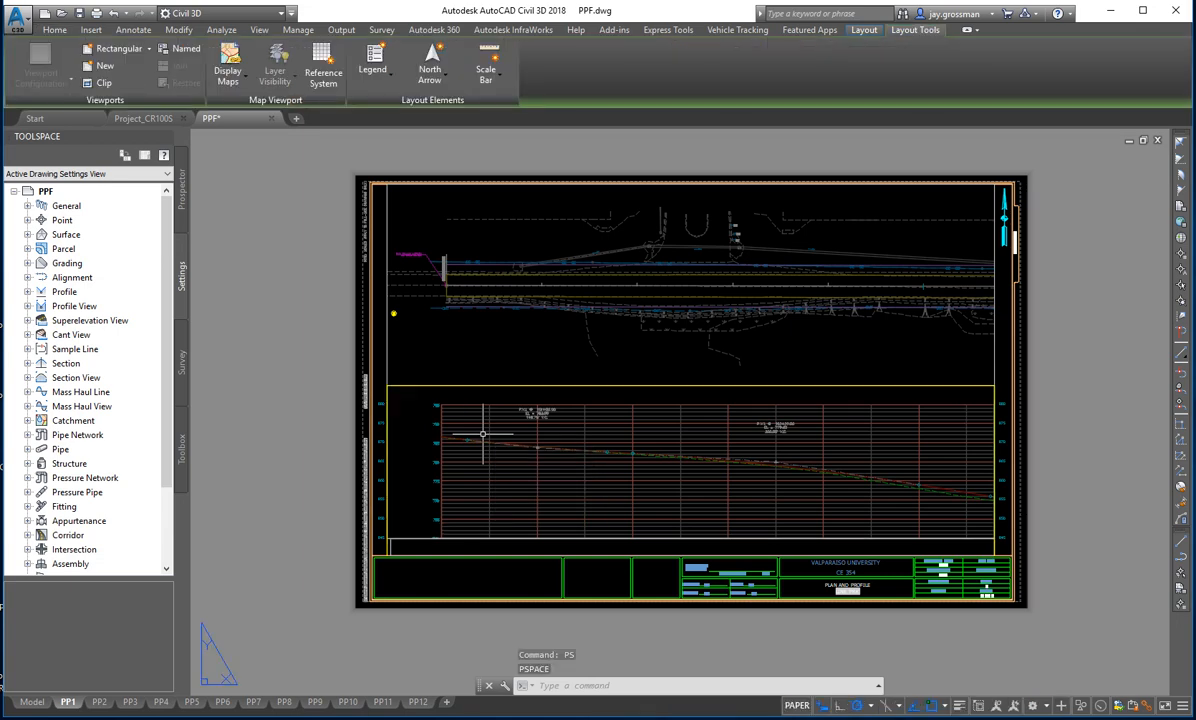
# - Shift the profile inside its viewport to line station 100+00 up with the plan's BOP, and return to paper space
pyautogui.scroll(2, 462, 385)
pyautogui.moveTo(467, 383); pyautogui.dragTo(559, 513, button='middle')
pyautogui.scroll(2, 506, 500)
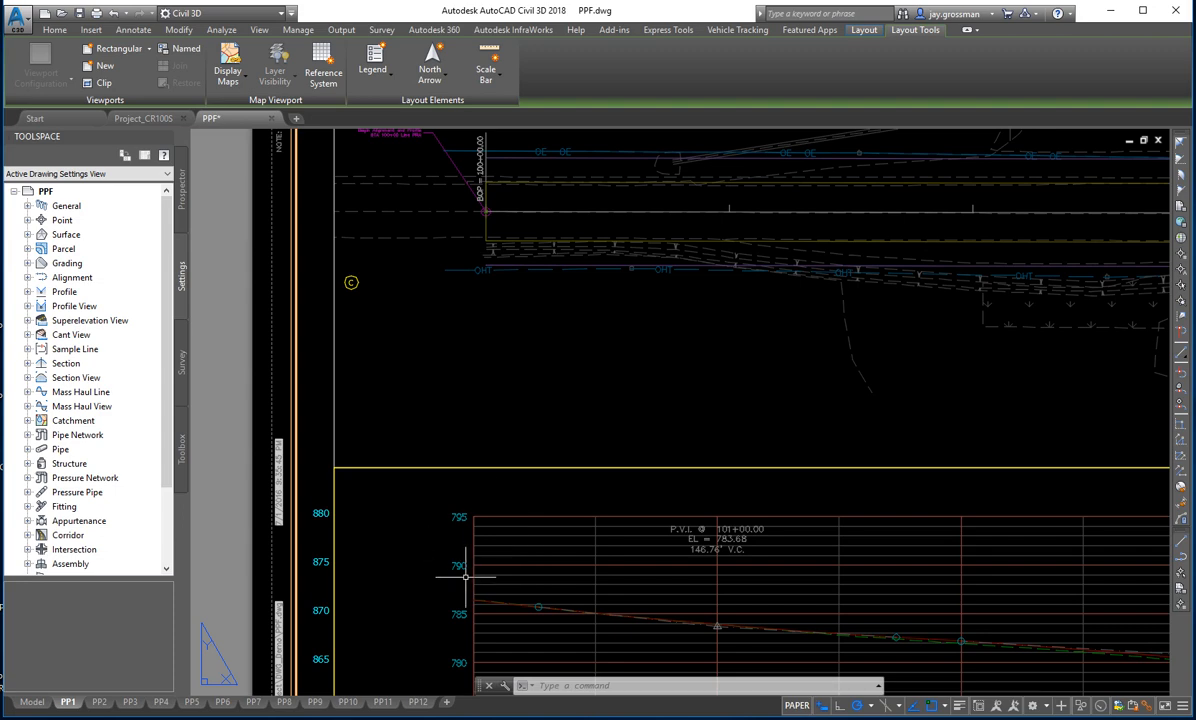
pyautogui.scroll(2, 507, 548)
pyautogui.scroll(-4, 508, 552)
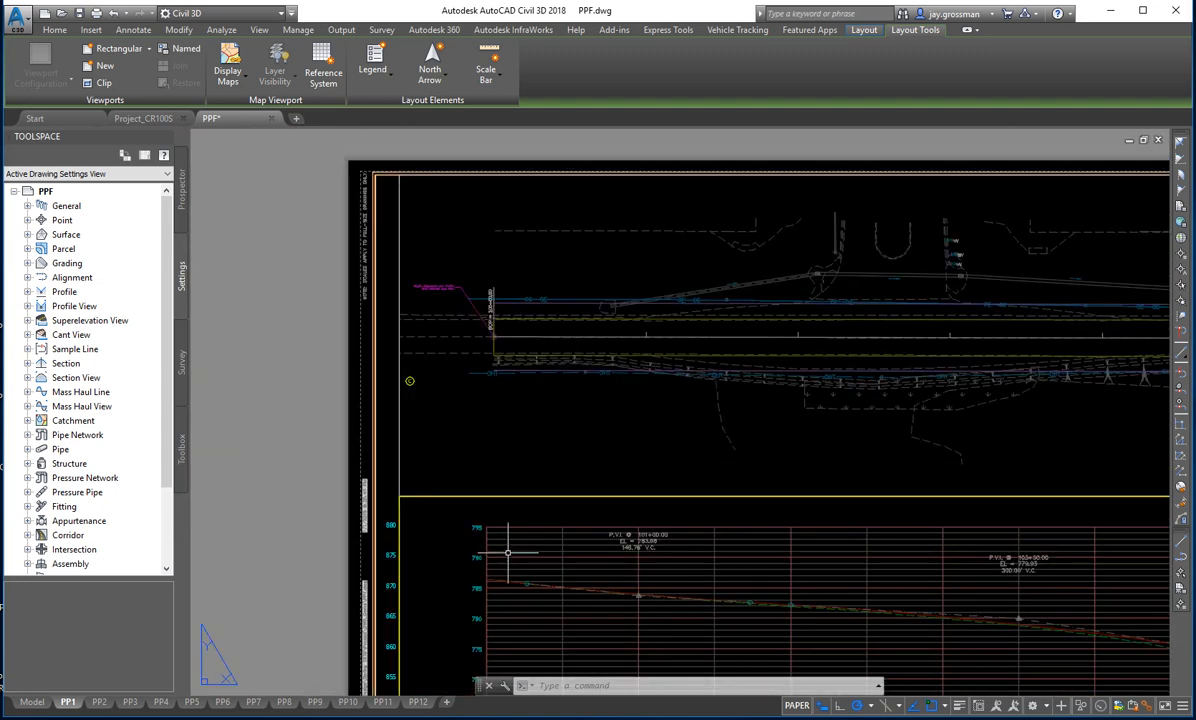
pyautogui.moveTo(537, 555); pyautogui.dragTo(511, 519, button='middle')
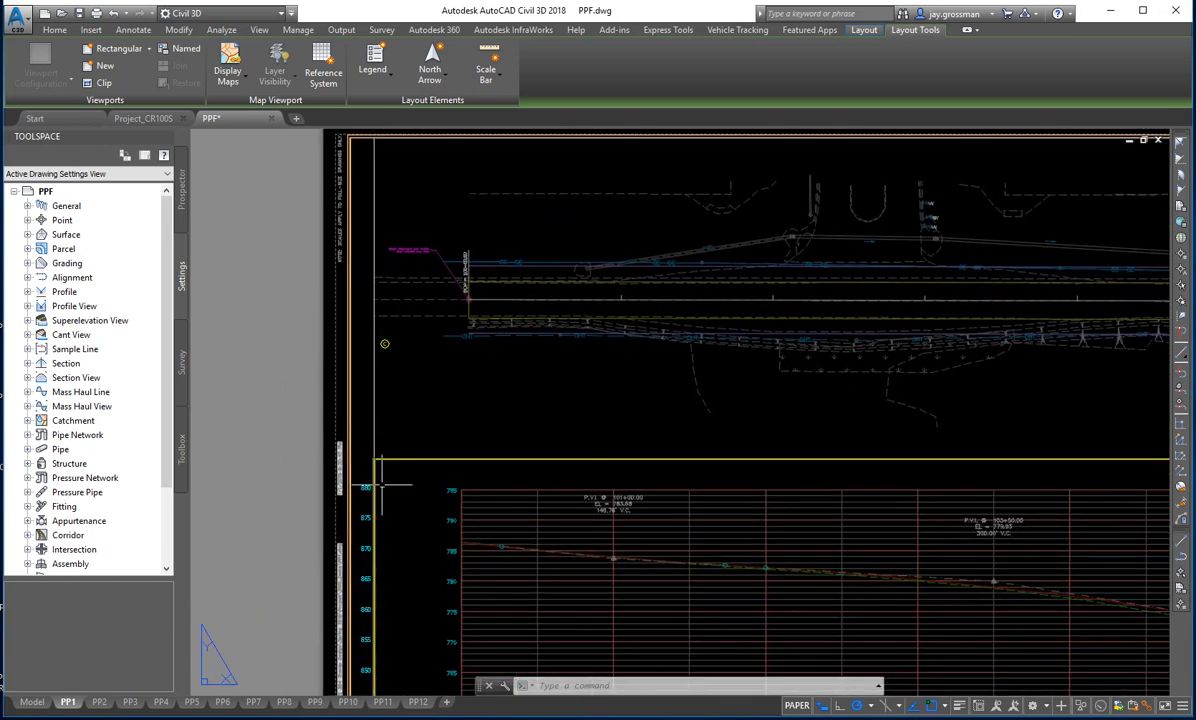
pyautogui.click(423, 493)
pyautogui.doubleClick(423, 493)
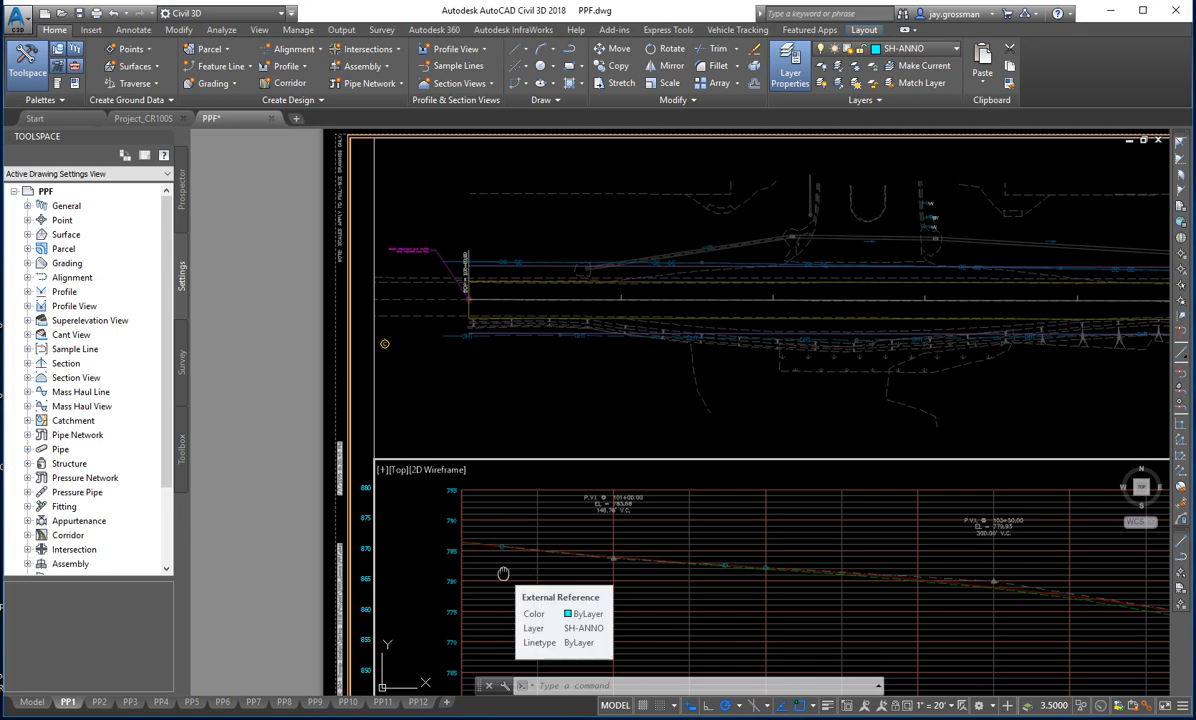
pyautogui.moveTo(503, 573); pyautogui.dragTo(510, 548, button='middle')
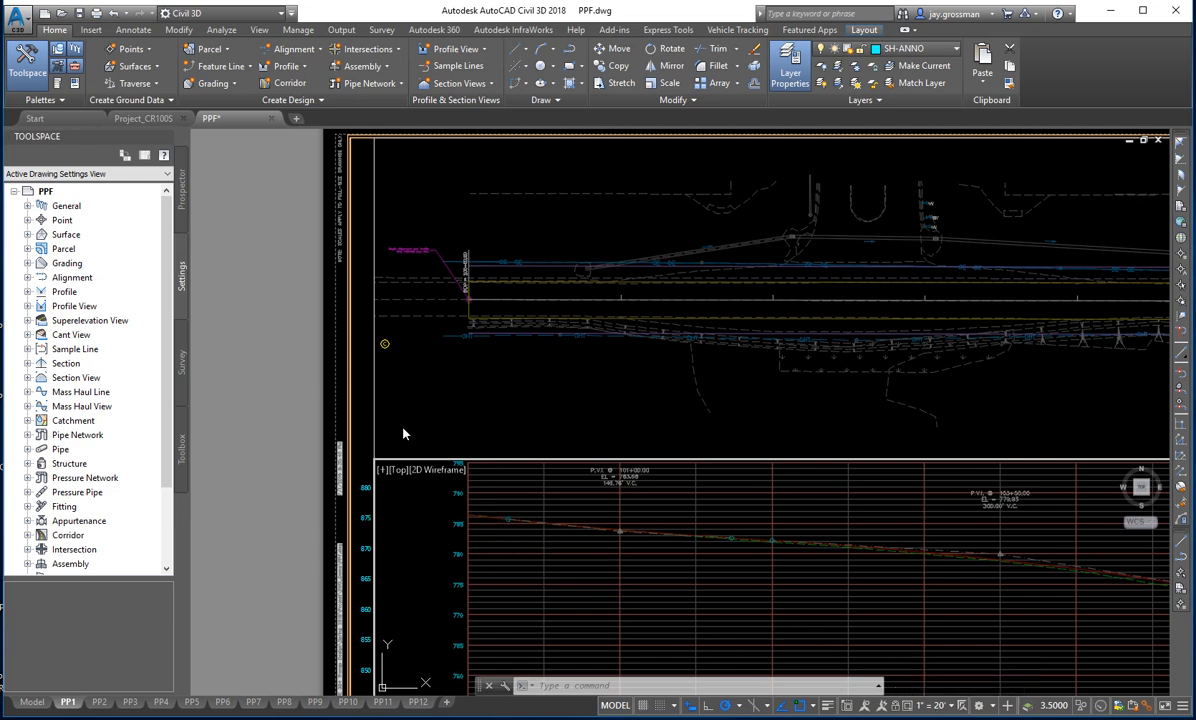
pyautogui.write('ps')
pyautogui.press('Return')
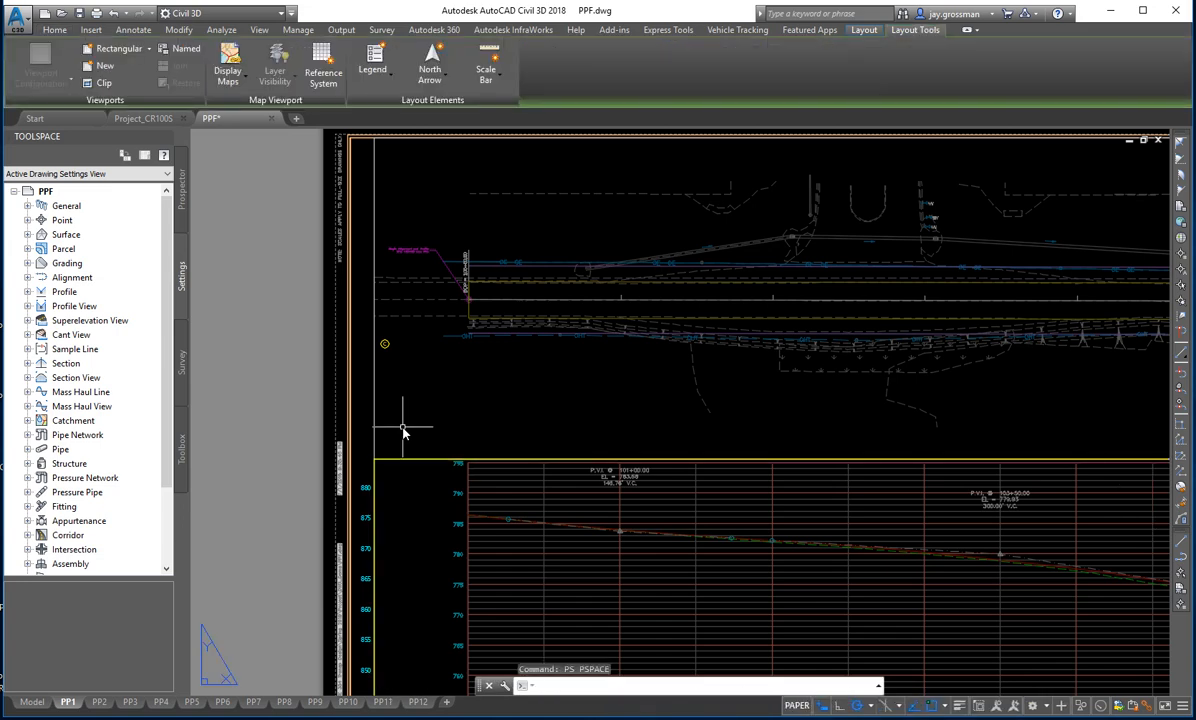
# - Examine how the plan and profile line up along the whole PP1 sheet, including the elevation labels at both ends
pyautogui.scroll(-4, 656, 415)
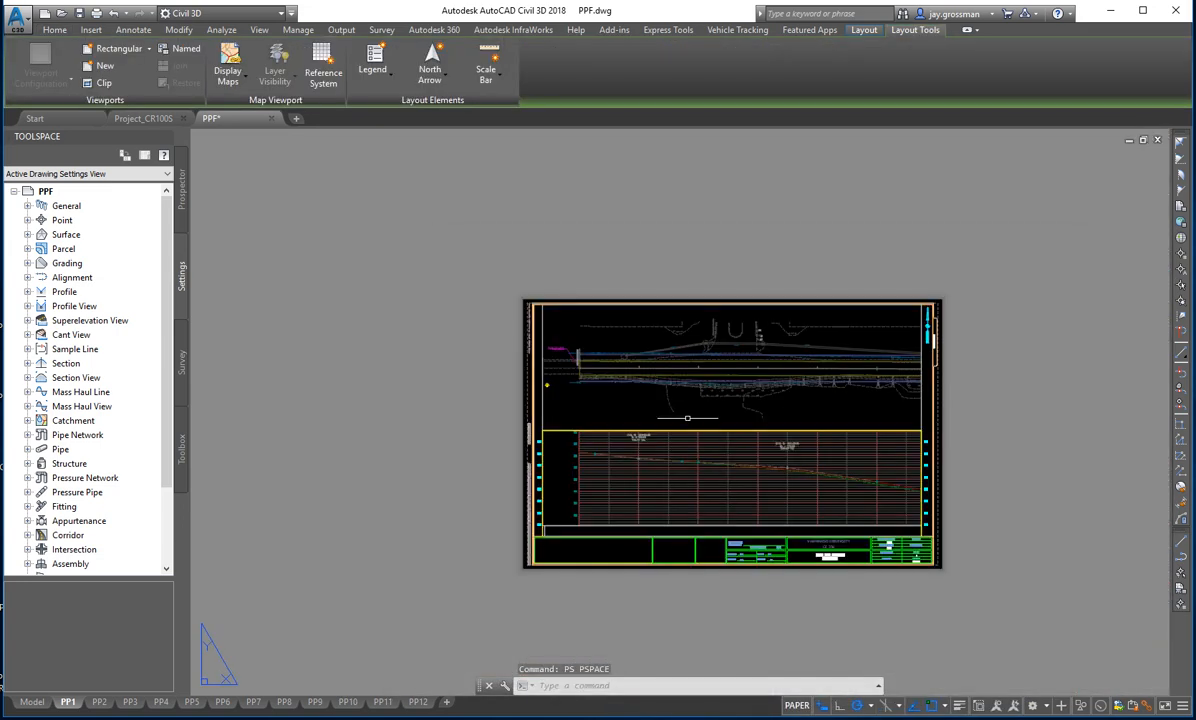
pyautogui.moveTo(687, 417); pyautogui.dragTo(615, 449, button='middle')
pyautogui.scroll(4, 624, 401)
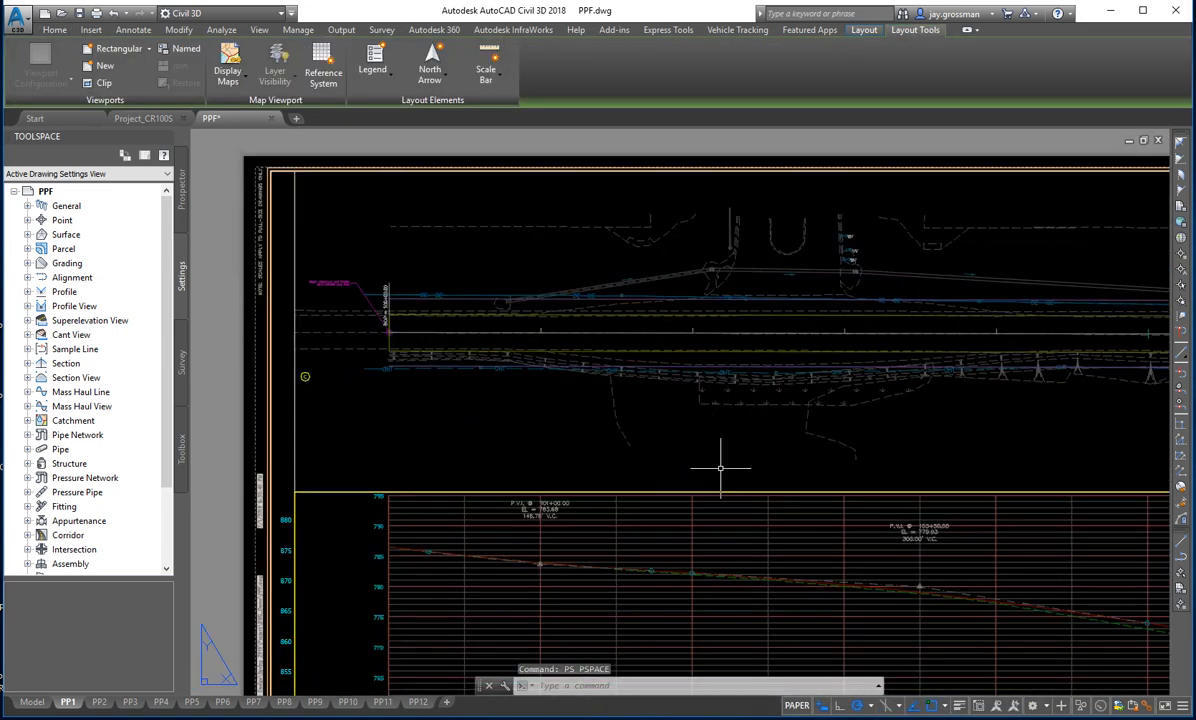
pyautogui.scroll(2, 715, 467)
pyautogui.moveTo(445, 506); pyautogui.dragTo(495, 478, button='middle')
pyautogui.moveTo(847, 452); pyautogui.dragTo(771, 488, button='middle')
pyautogui.moveTo(845, 550); pyautogui.dragTo(894, 483, button='middle')
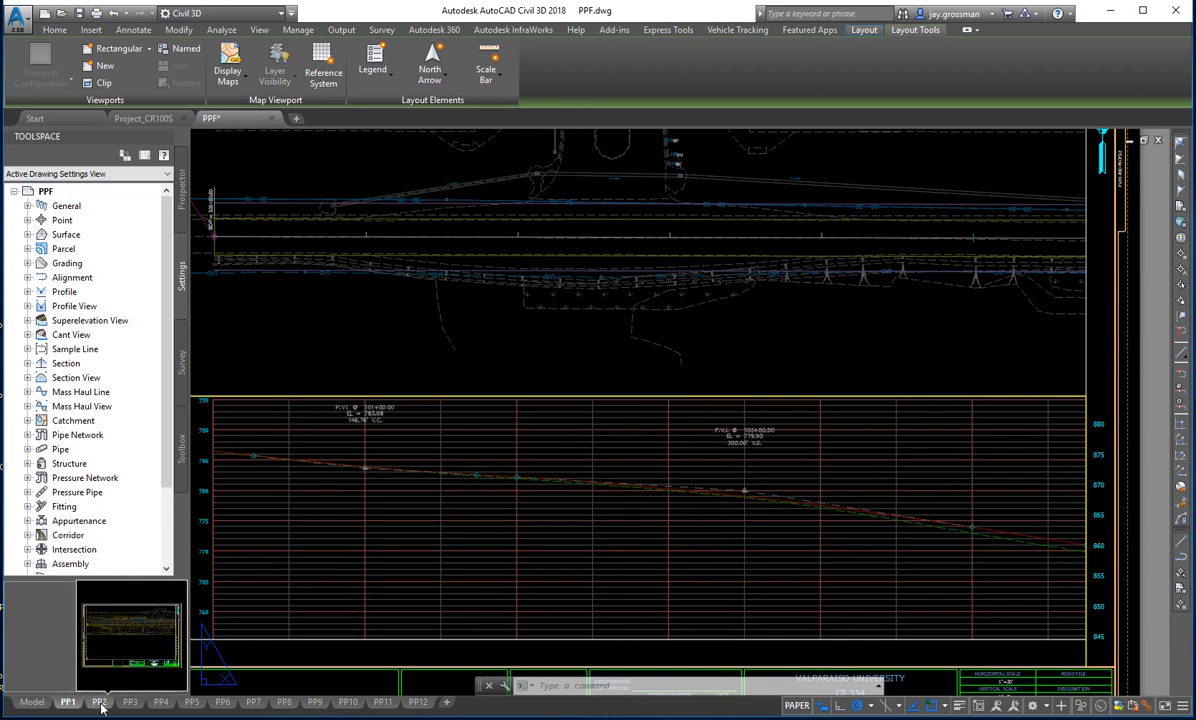
pyautogui.moveTo(766, 479); pyautogui.dragTo(730, 485, button='middle')
pyautogui.moveTo(1004, 615); pyautogui.dragTo(854, 622, button='middle')
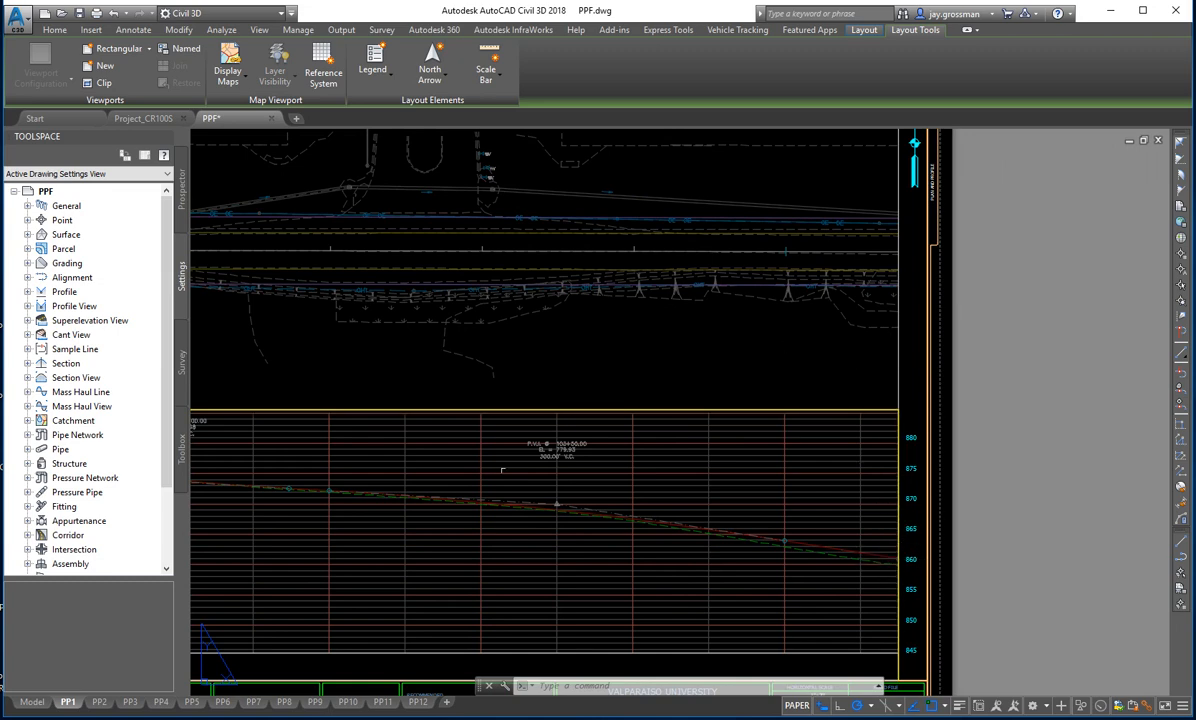
pyautogui.moveTo(502, 469); pyautogui.dragTo(848, 473, button='middle')
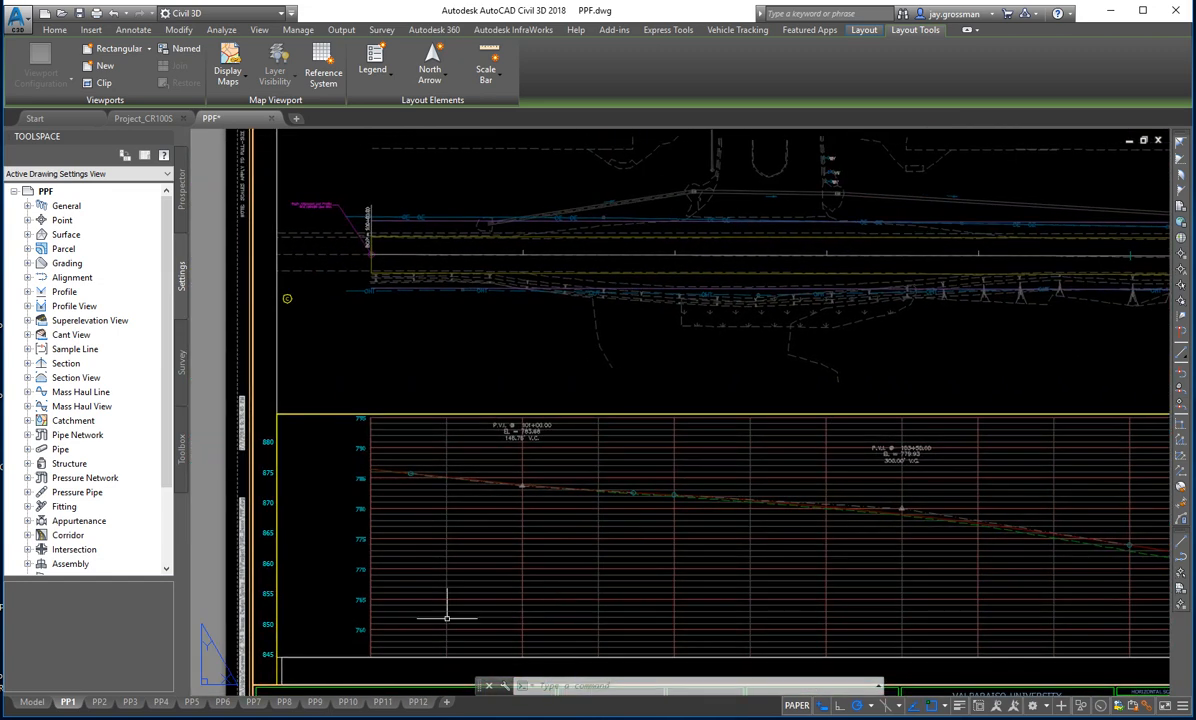
# - Open the PP2 layout and freeze the existing ground contour layer inside its plan viewport with Layer Freeze
pyautogui.click(99, 703)
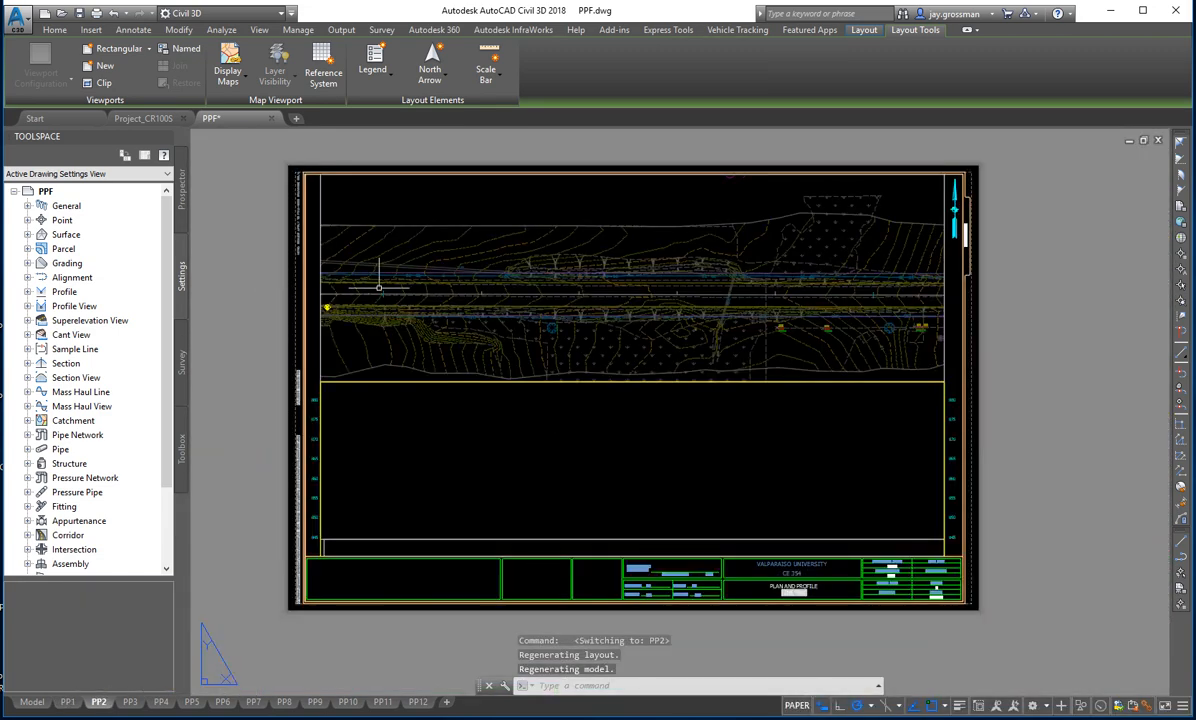
pyautogui.doubleClick(595, 194)
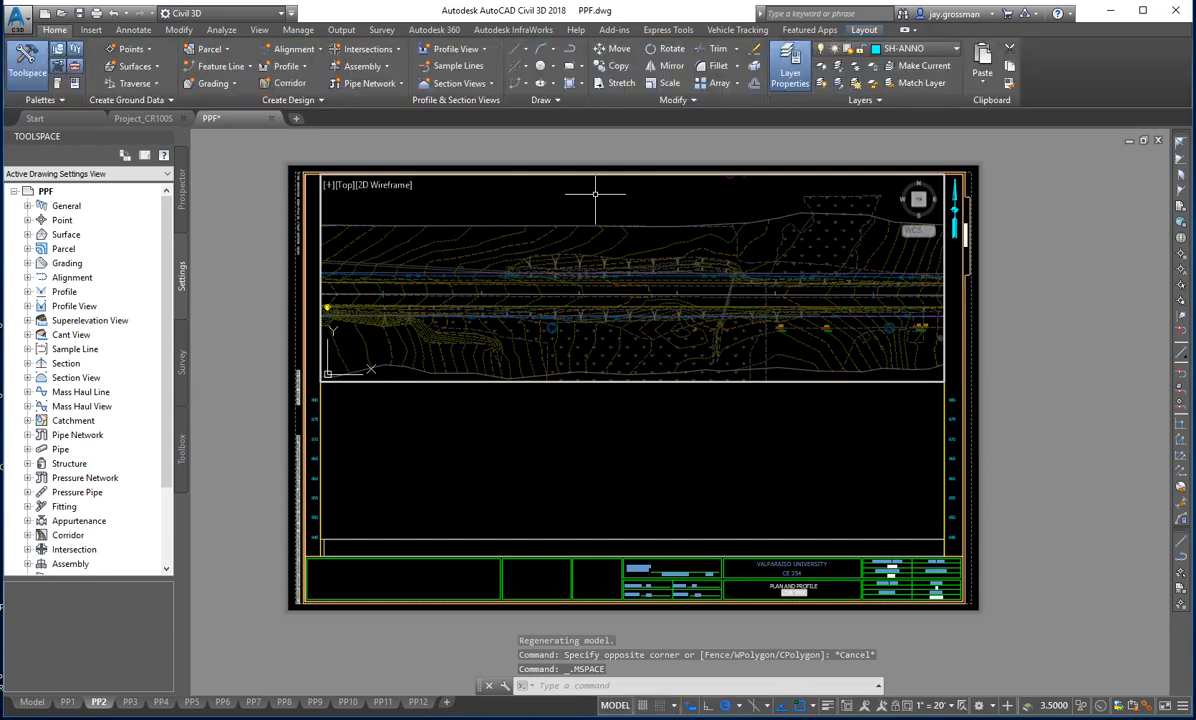
pyautogui.click(857, 67)
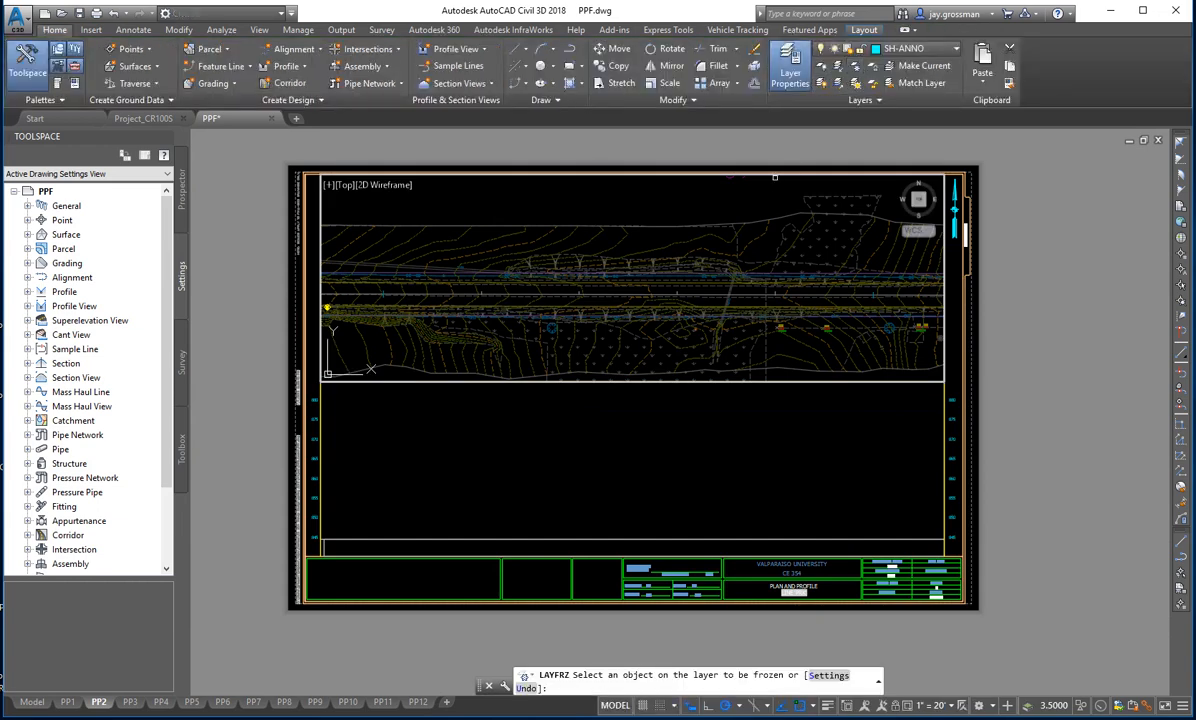
pyautogui.click(676, 246)
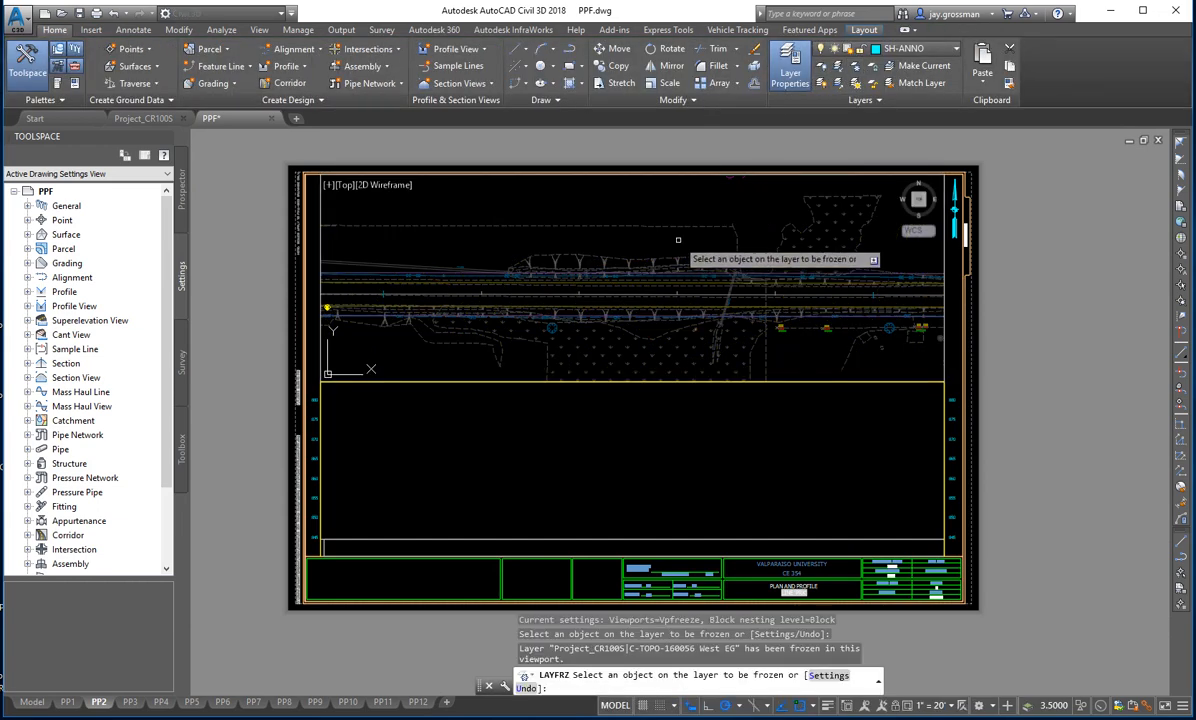
# - End the layer freeze in the plan viewport and return to paper space
pyautogui.press('Escape')
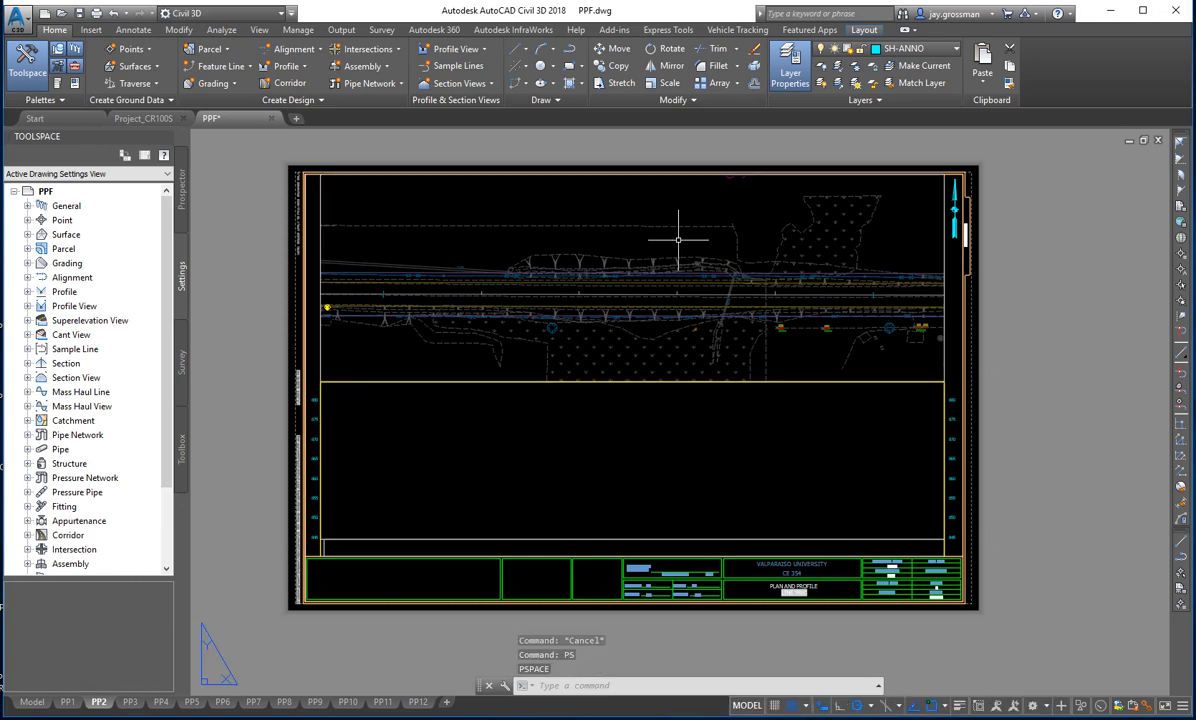
pyautogui.write('PS')
pyautogui.press('Return')
# - Activate the PP2 profile viewport and zoom it to the drawing extents
pyautogui.doubleClick(429, 448)
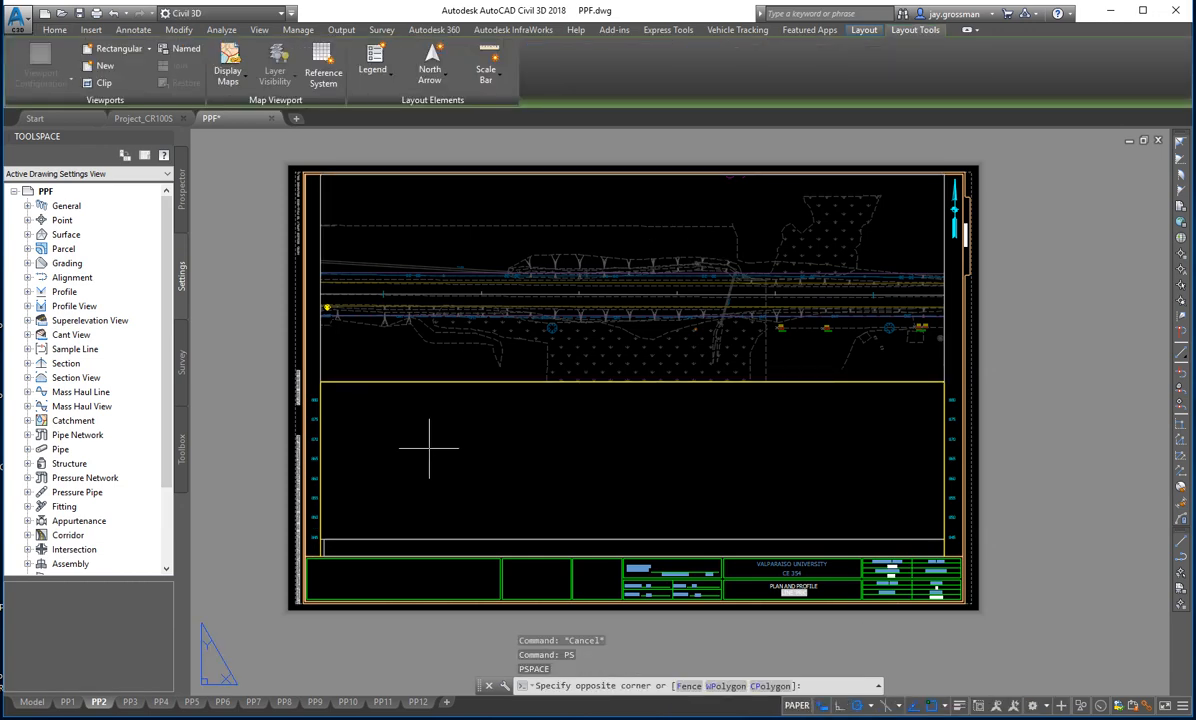
pyautogui.write('z')
pyautogui.press('Return')
pyautogui.write('e')
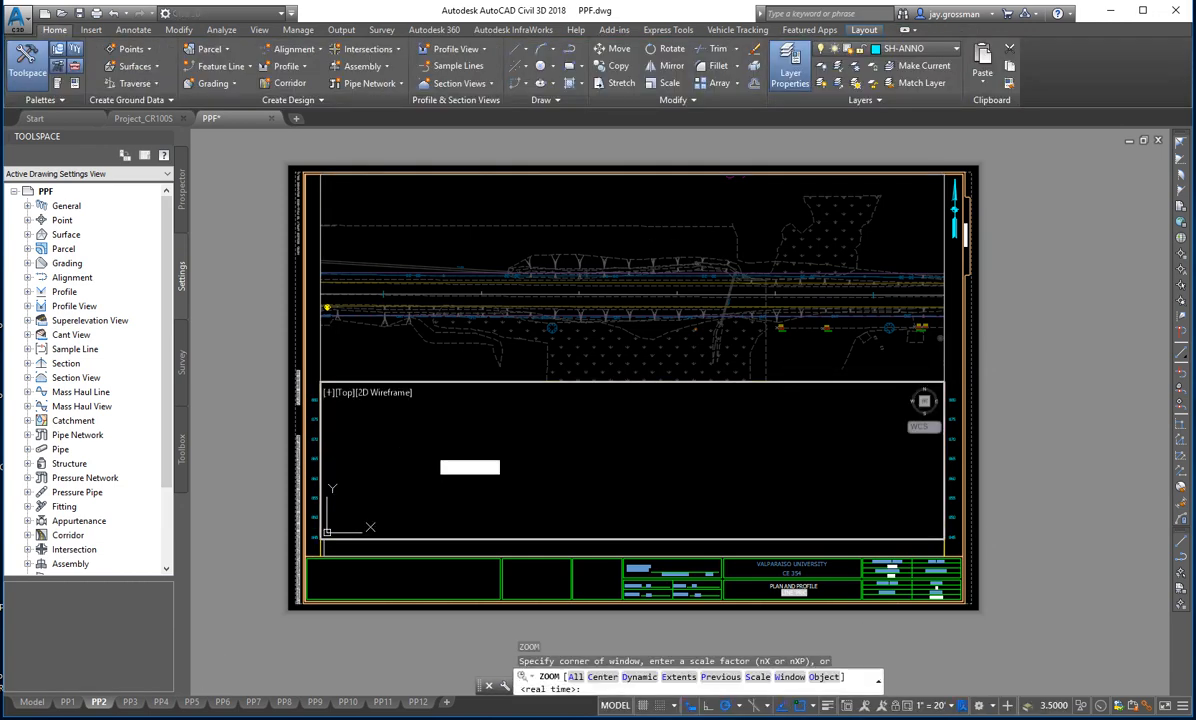
pyautogui.press('Return')
# - Enlarge the beginning of the profile inside the PP2 profile viewport and regenerate the display at the enlarged scale
pyautogui.scroll(5, 420, 450)
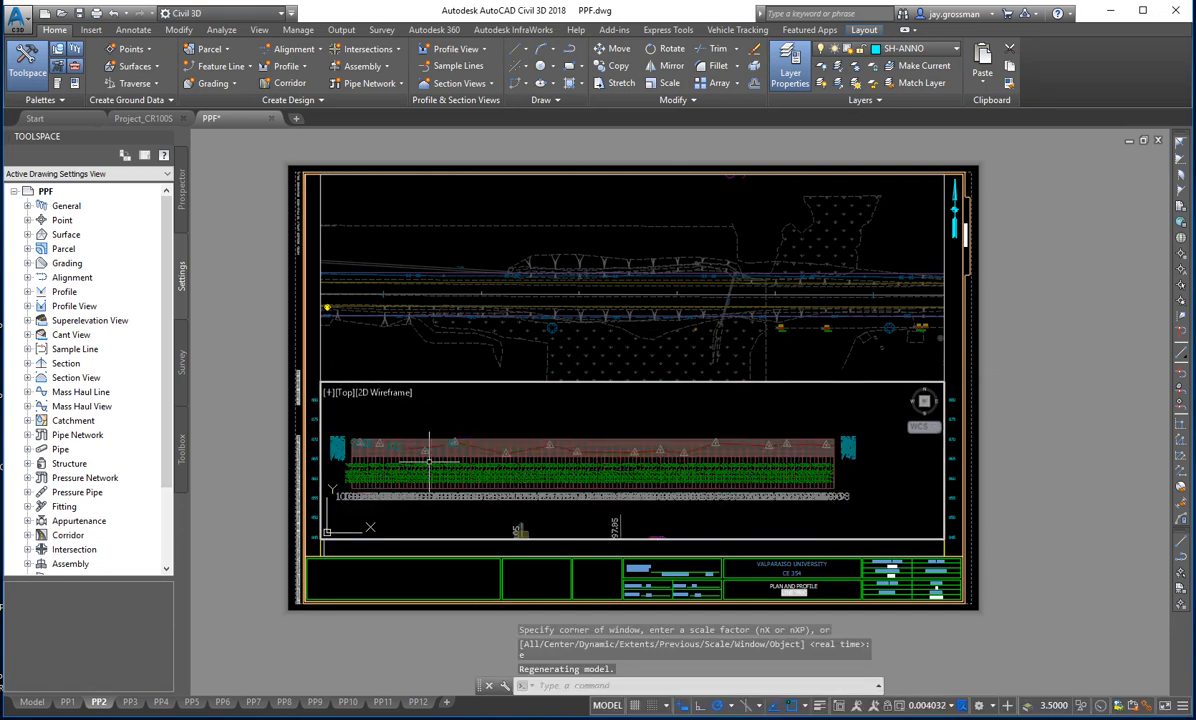
pyautogui.moveTo(364, 466); pyautogui.dragTo(425, 493, button='middle')
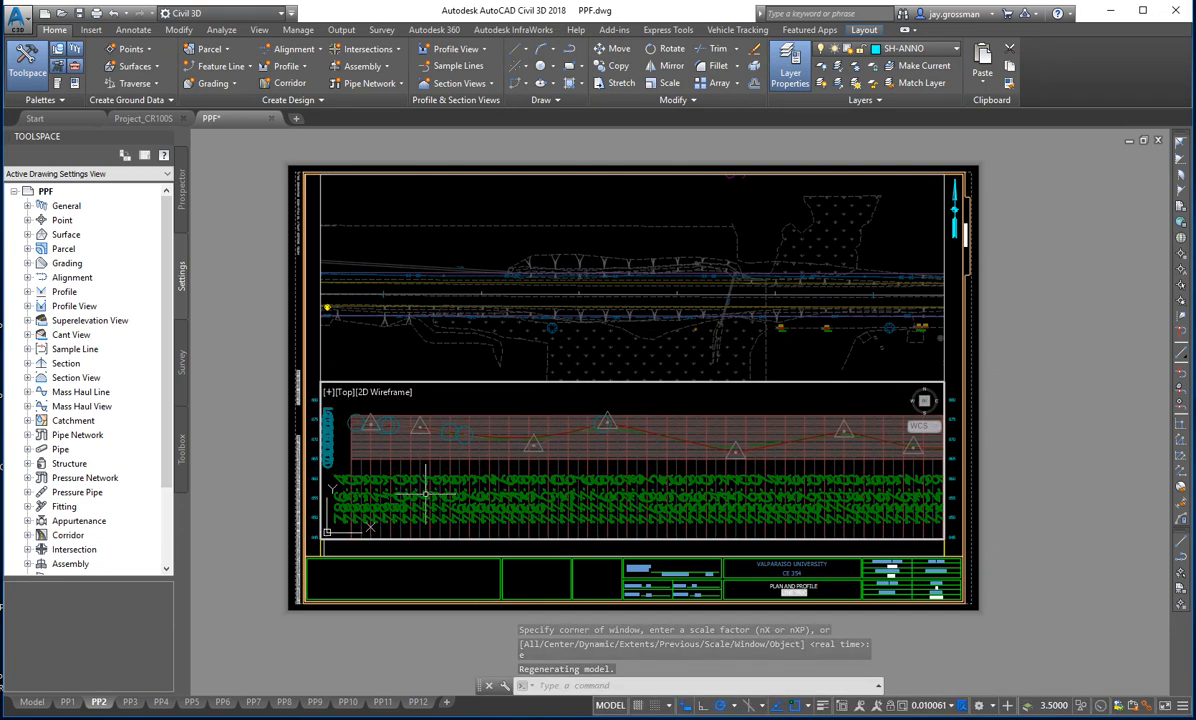
pyautogui.write('regen')
pyautogui.press('Return')
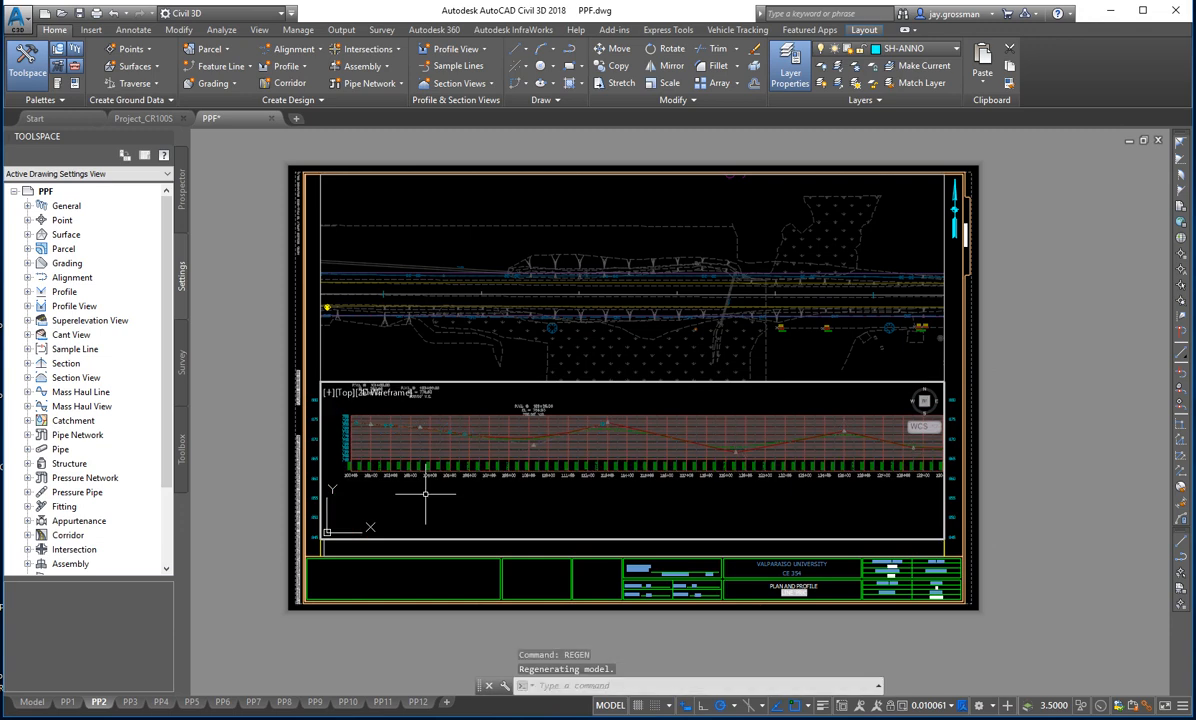
pyautogui.scroll(4, 430, 455)
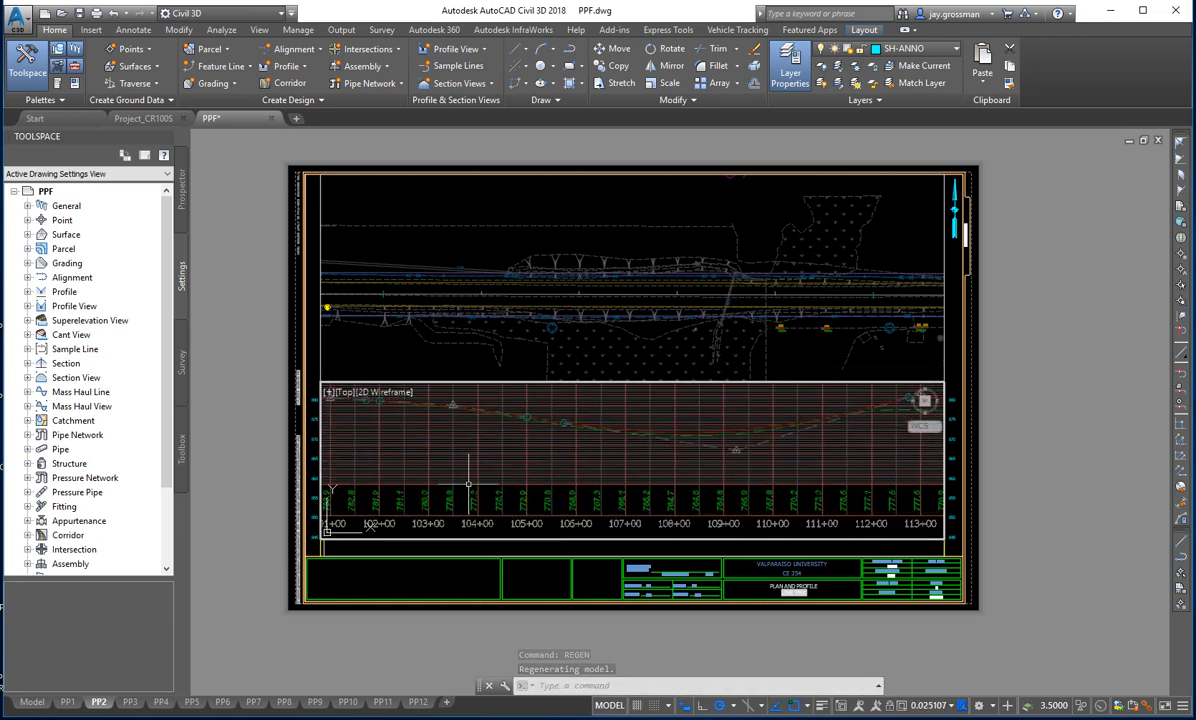
pyautogui.write('regen')
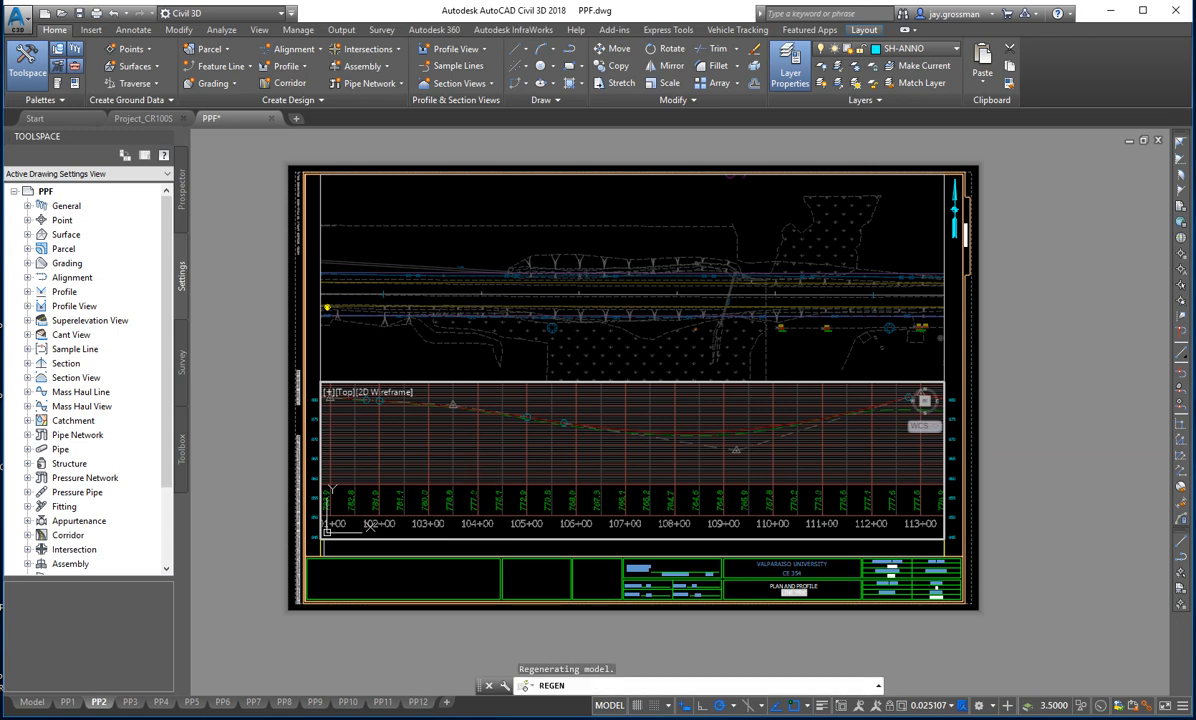
pyautogui.press('Return')
# - Shift the profile inside its viewport to the stretch beyond the P.V.I. at 103+50.00, and return to paper space
pyautogui.scroll(2, 444, 391)
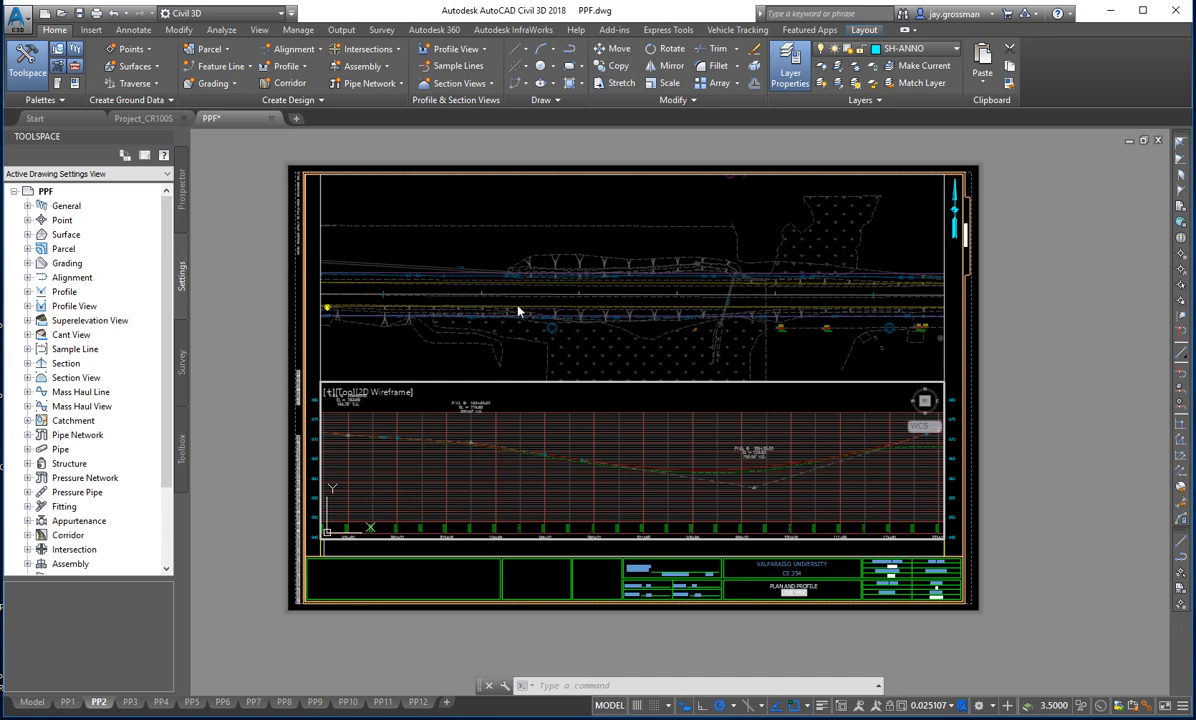
pyautogui.moveTo(467, 492); pyautogui.dragTo(525, 475, button='middle')
pyautogui.scroll(2, 470, 470)
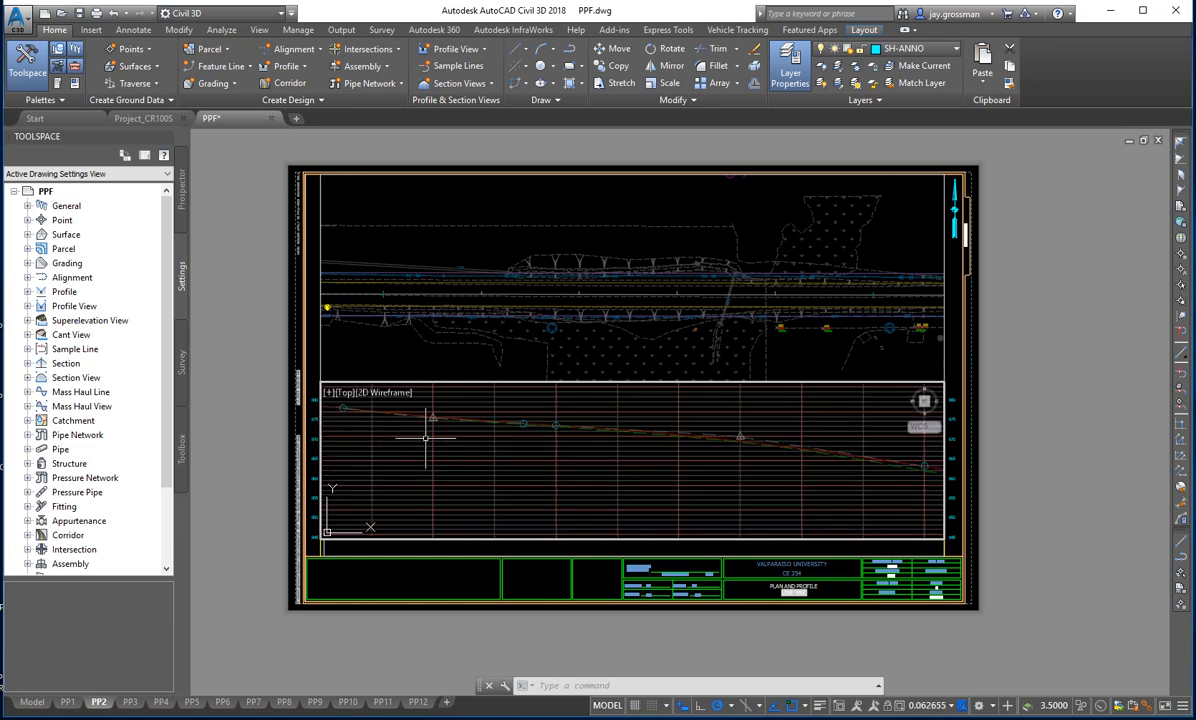
pyautogui.scroll(2, 430, 445)
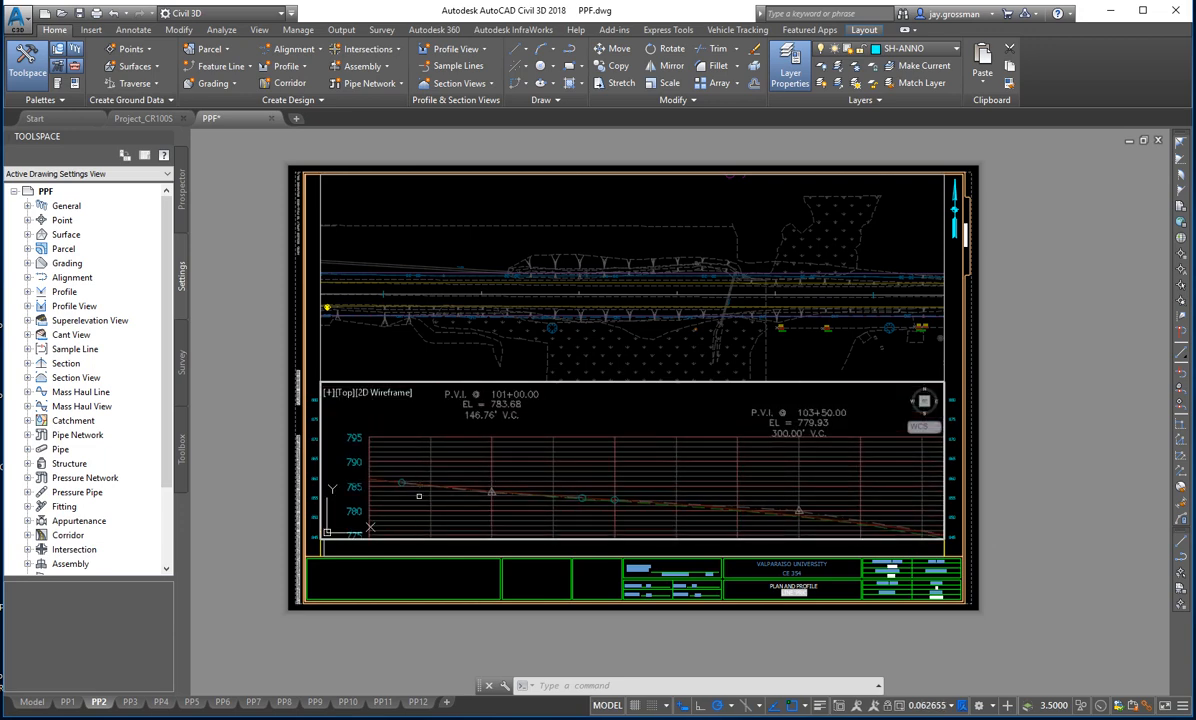
pyautogui.moveTo(572, 494); pyautogui.dragTo(400, 466, button='middle')
pyautogui.moveTo(623, 494); pyautogui.dragTo(502, 488, button='middle')
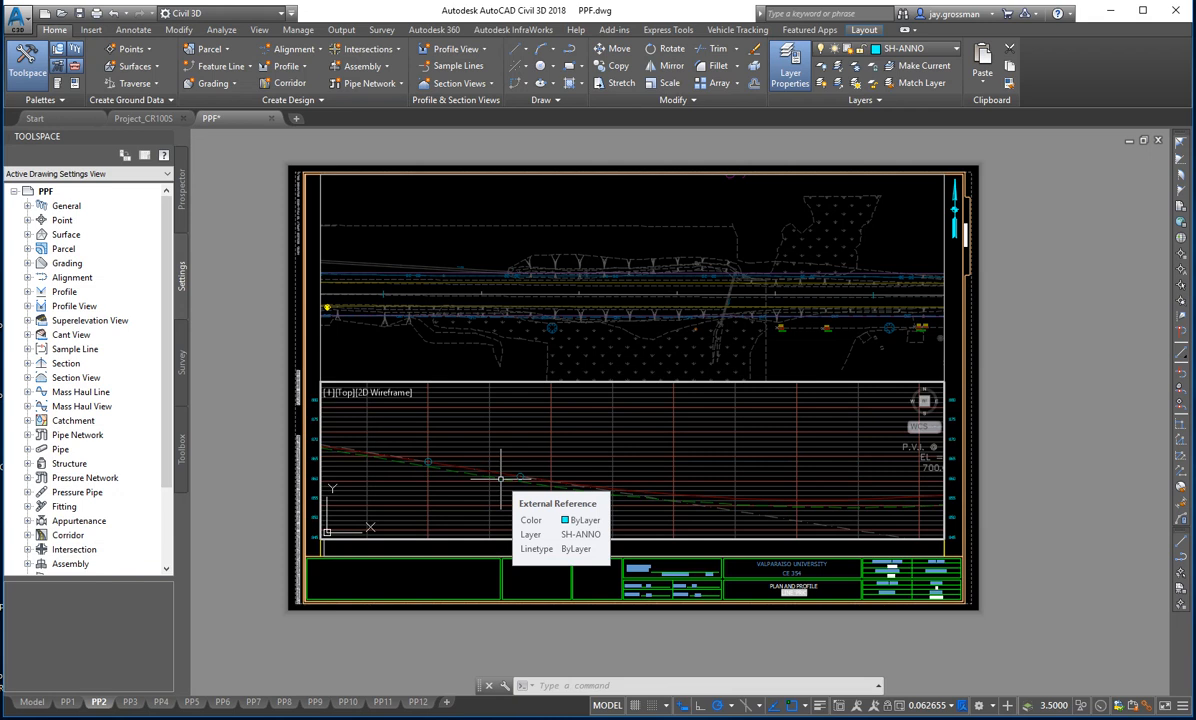
pyautogui.write('ps')
pyautogui.press('Return')
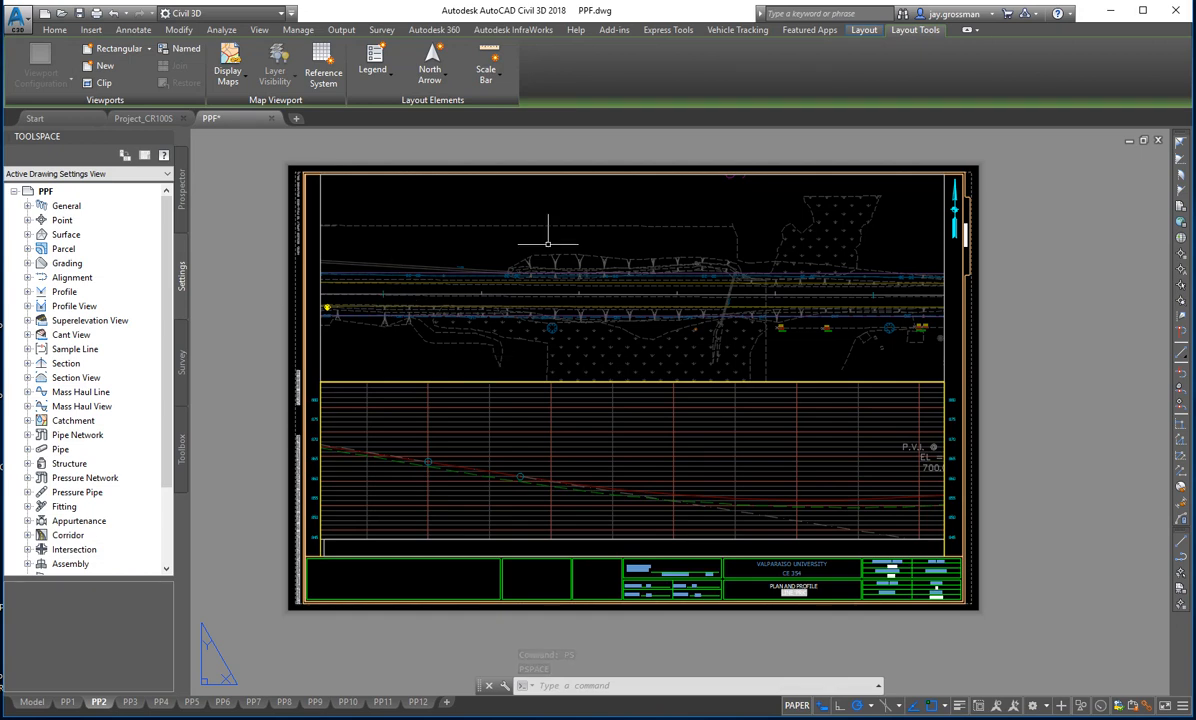
# - Examine the plan alignment in model space, following its station ticks from the BOP at 100+00.00 eastward
pyautogui.click(32, 702)
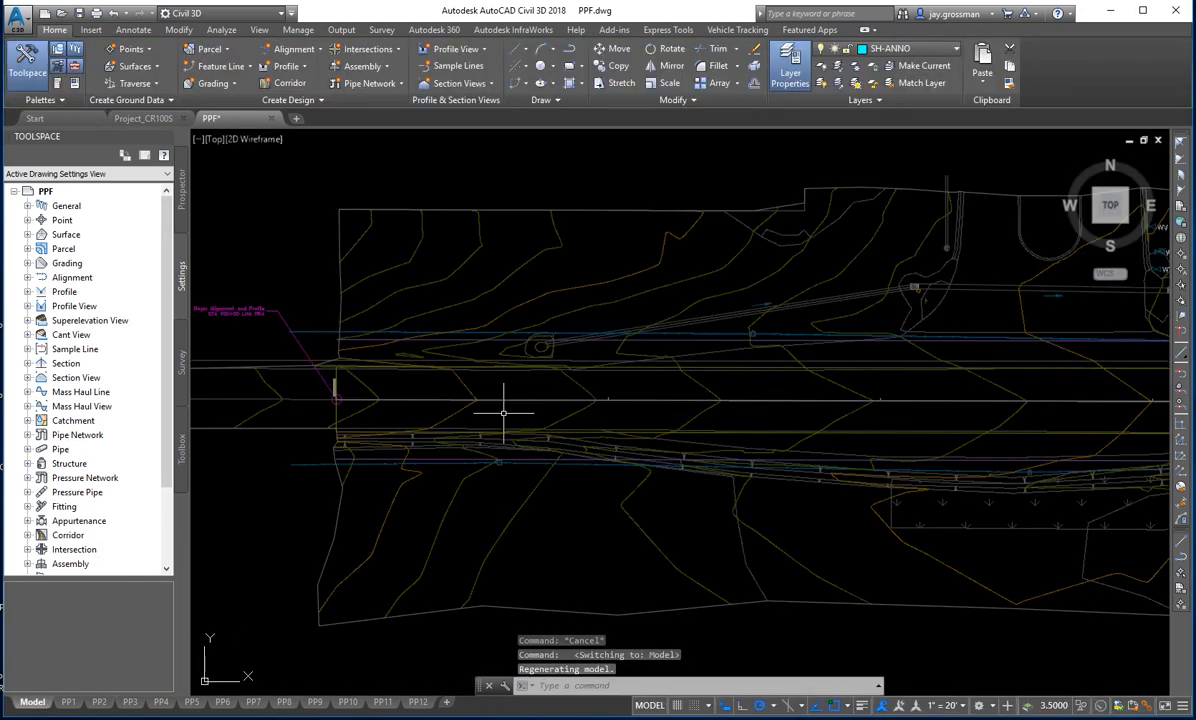
pyautogui.scroll(6, 320, 395)
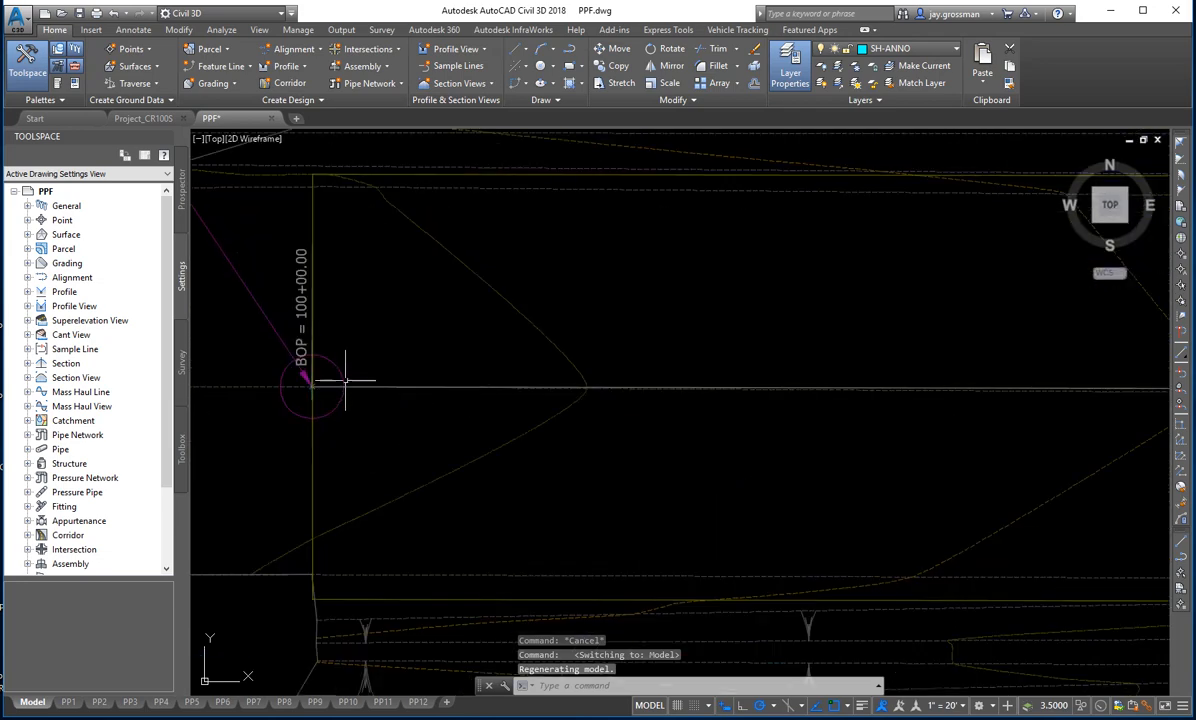
pyautogui.scroll(-3, 303, 393)
pyautogui.scroll(-2, 734, 427)
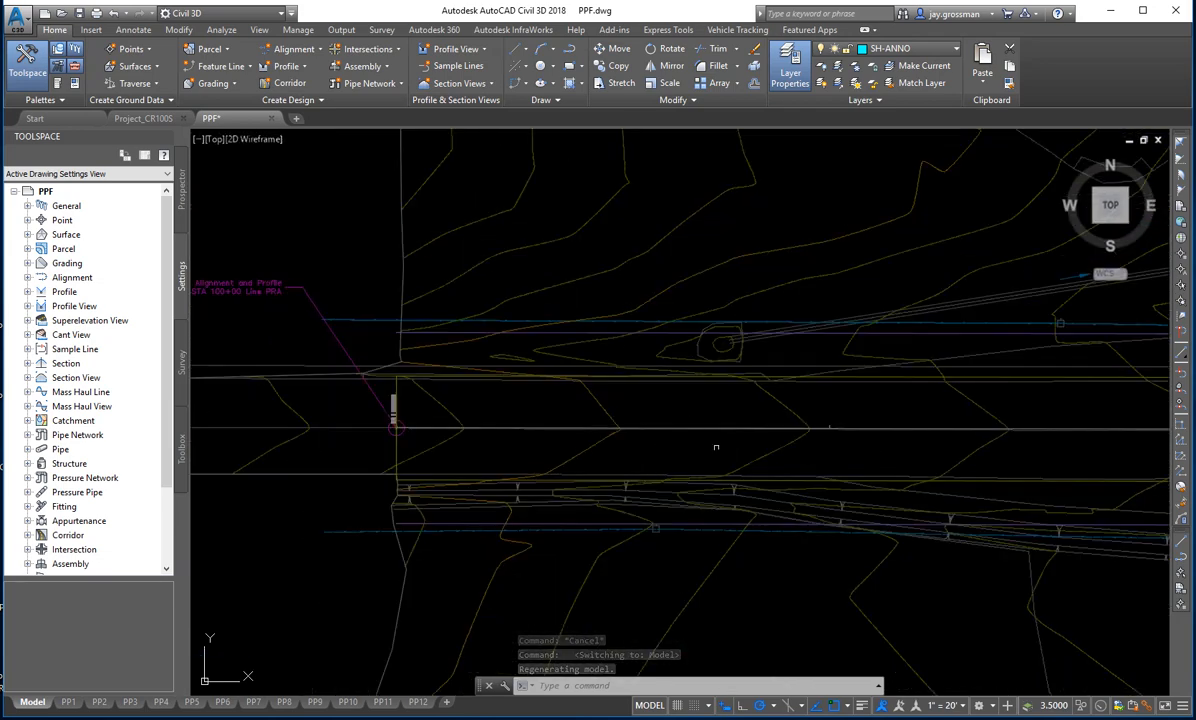
pyautogui.moveTo(793, 433); pyautogui.dragTo(649, 448, button='middle')
pyautogui.moveTo(929, 454); pyautogui.dragTo(721, 435, button='middle')
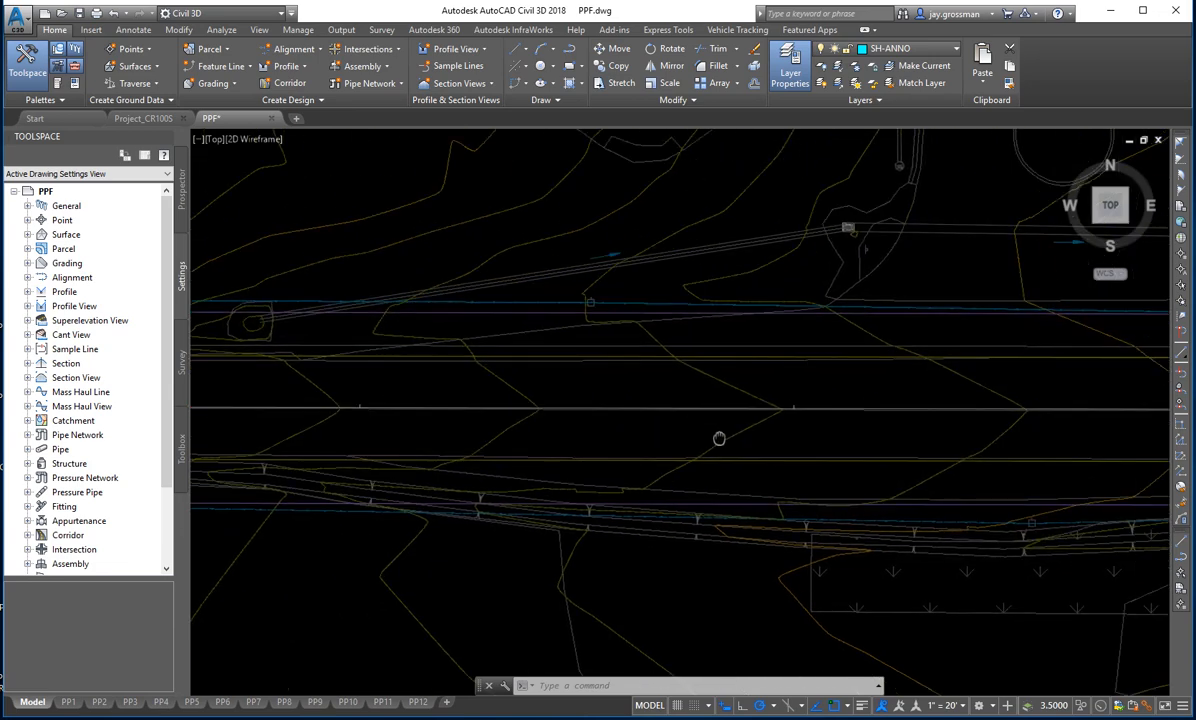
pyautogui.moveTo(836, 459); pyautogui.dragTo(315, 467, button='middle')
pyautogui.moveTo(722, 461); pyautogui.dragTo(222, 438, button='middle')
pyautogui.scroll(5, 691, 422)
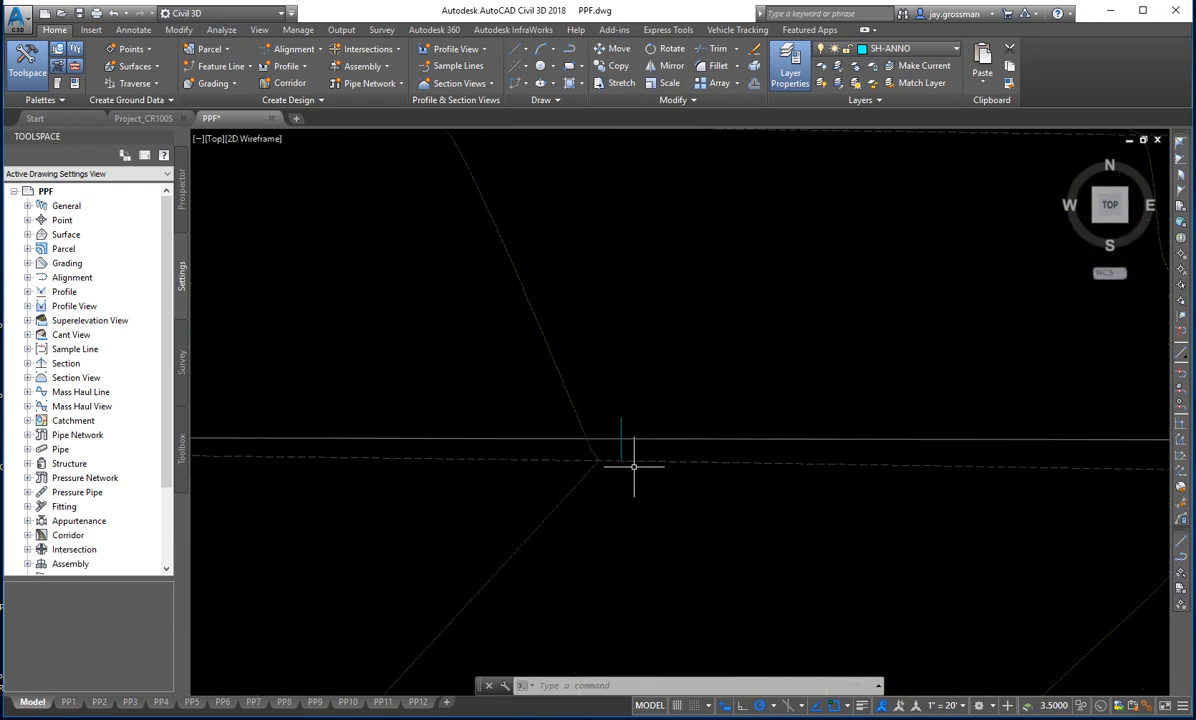
pyautogui.scroll(-5, 634, 470)
pyautogui.scroll(-3, 634, 470)
pyautogui.moveTo(649, 574); pyautogui.dragTo(649, 494, button='middle')
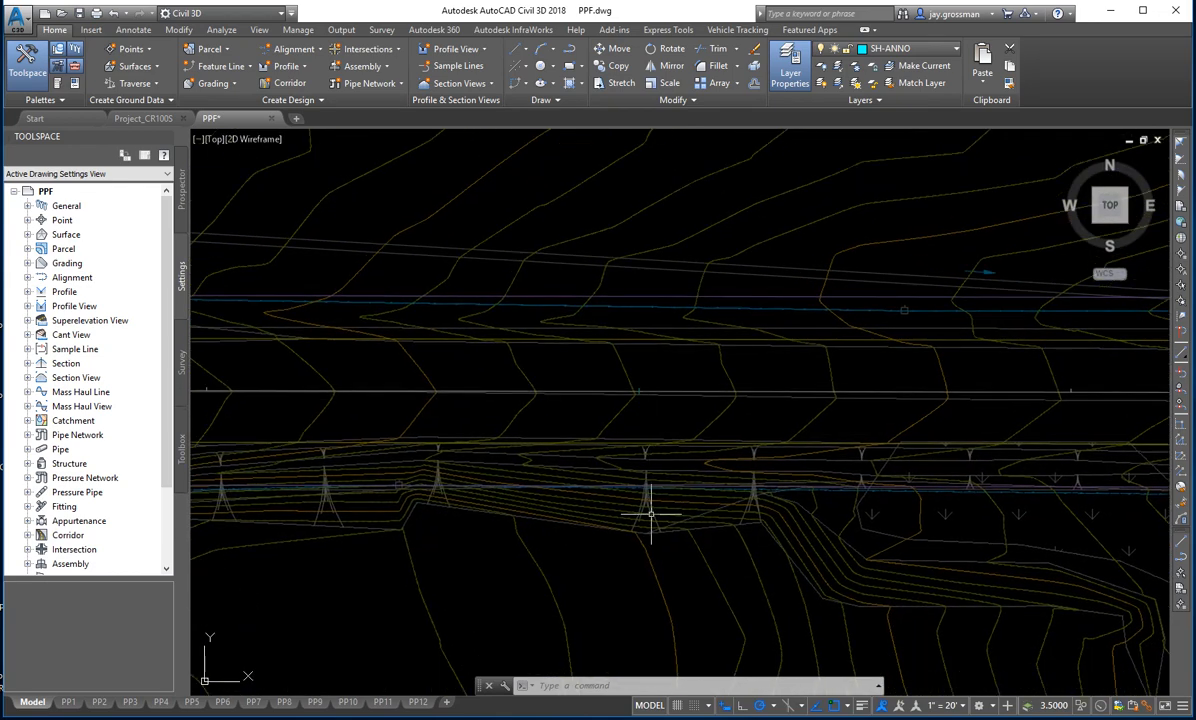
pyautogui.scroll(-2, 652, 509)
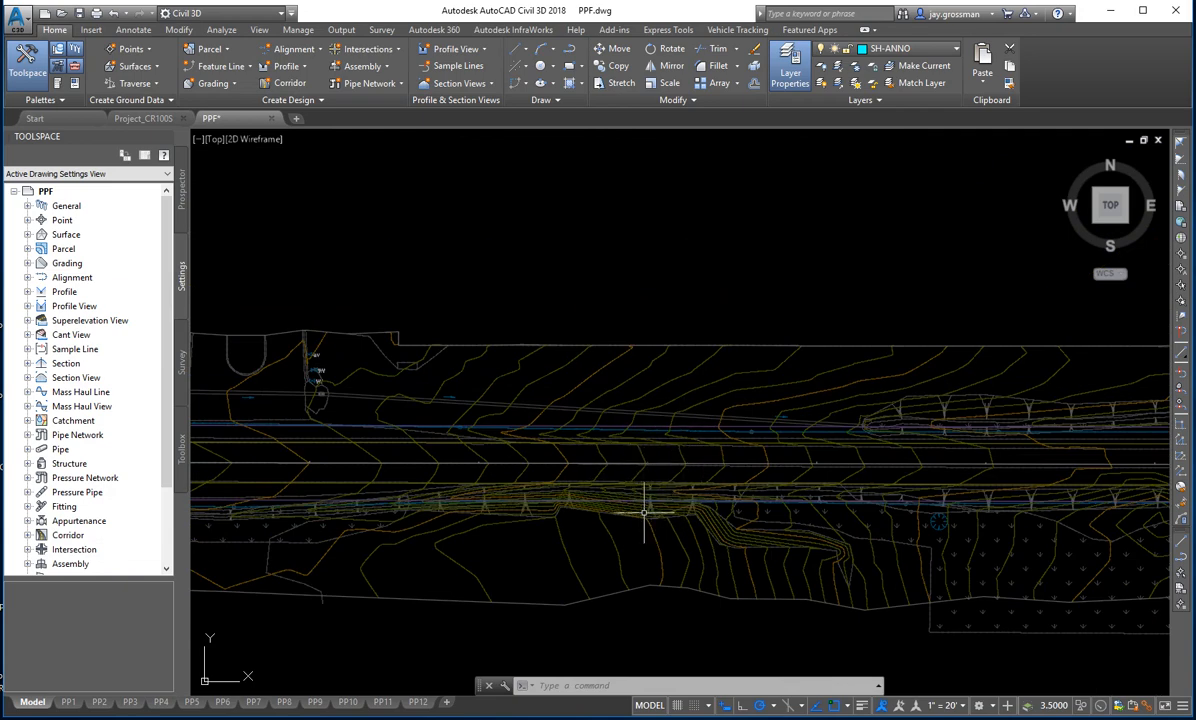
pyautogui.scroll(2, 647, 452)
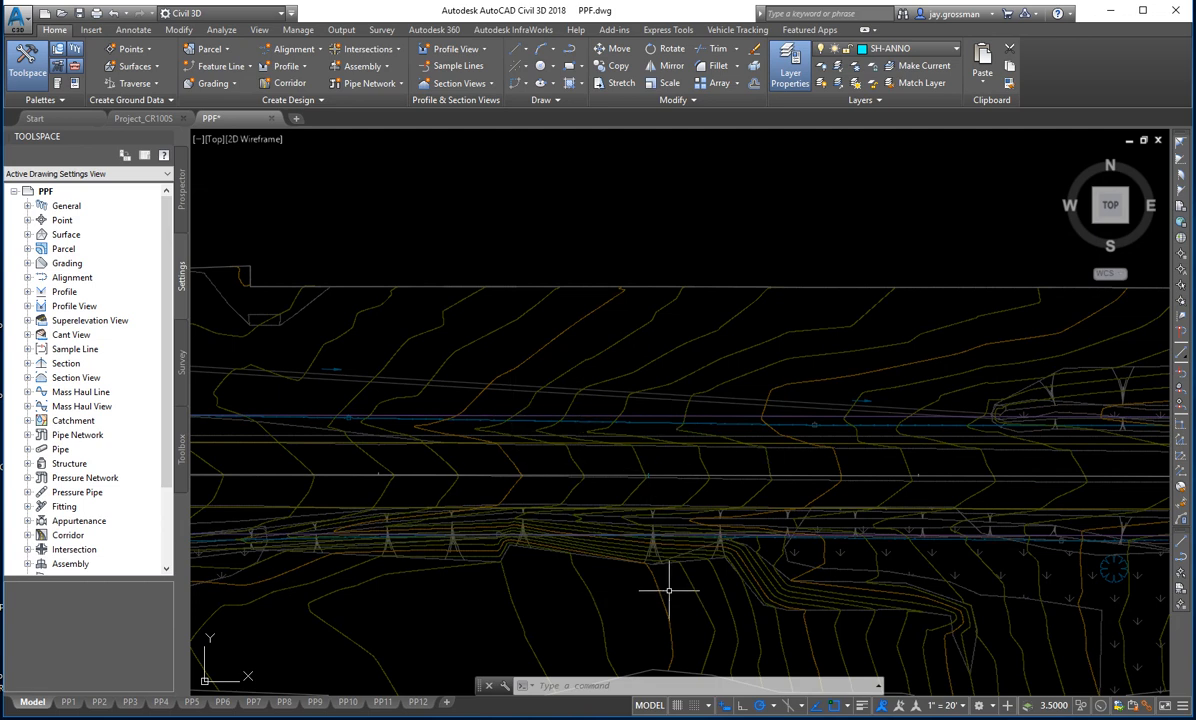
# - Reopen the PP2 layout and bring stations 105+00 and 106+00 of the profile grid into its profile viewport
pyautogui.click(101, 703)
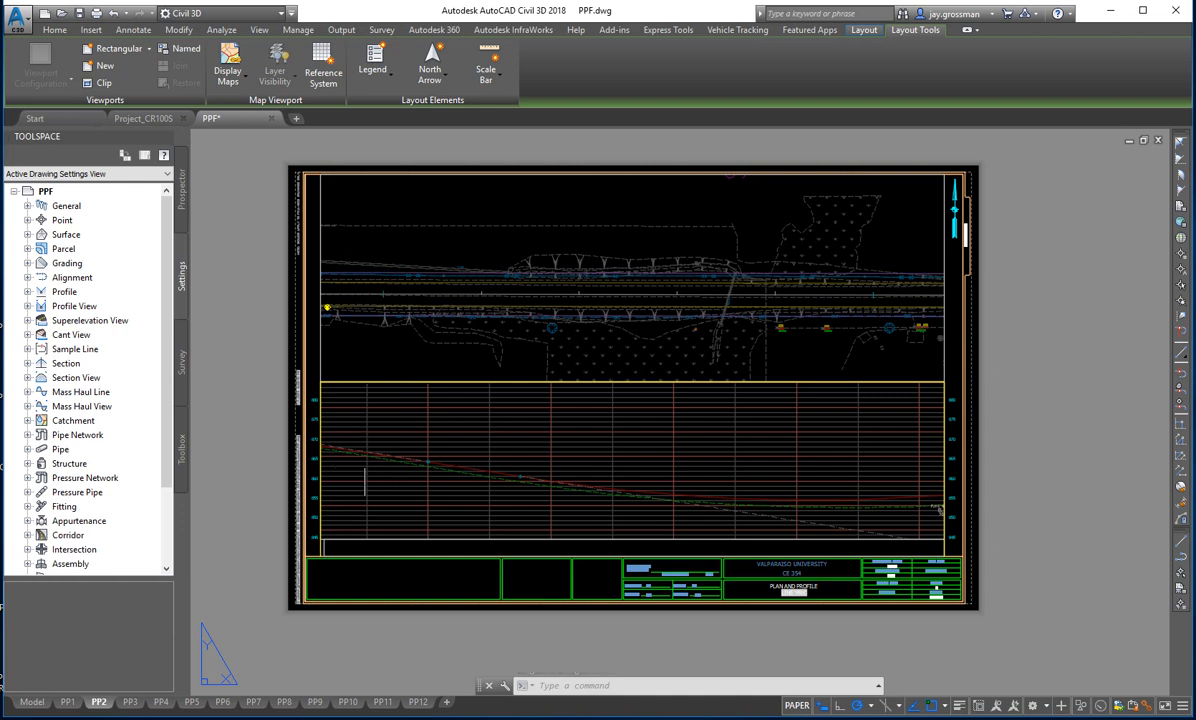
pyautogui.click(376, 465)
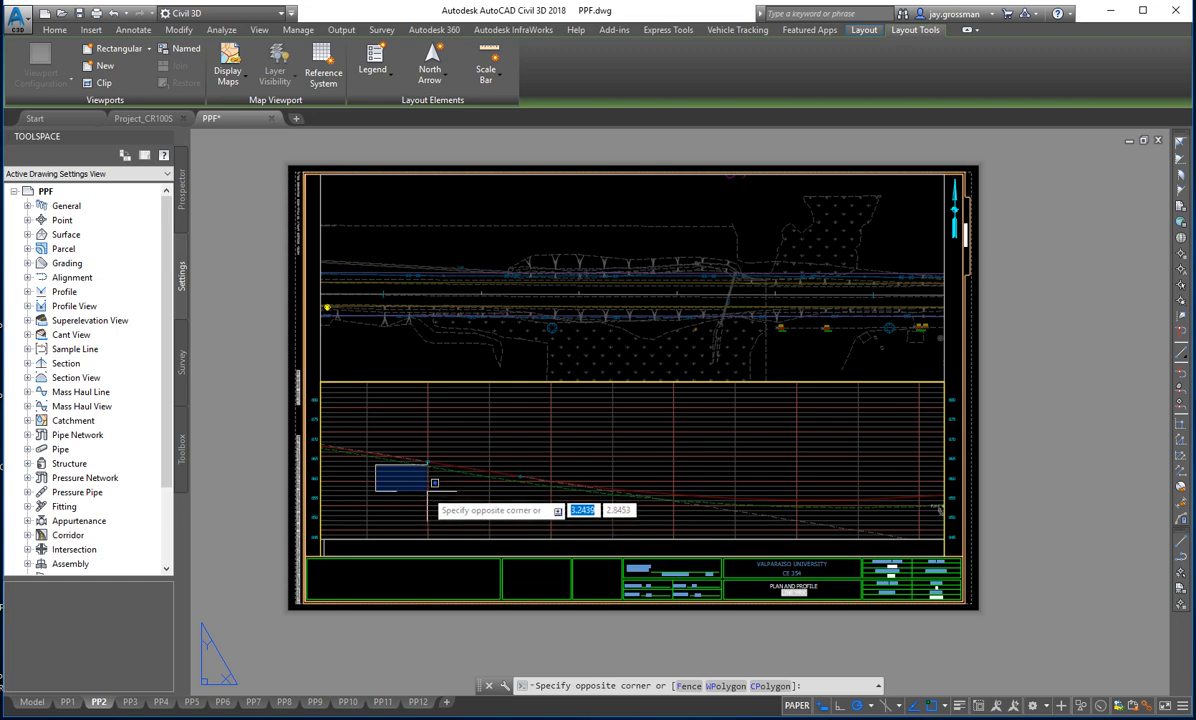
pyautogui.press('Escape')
pyautogui.doubleClick(395, 462)
pyautogui.scroll(-3, 401, 489)
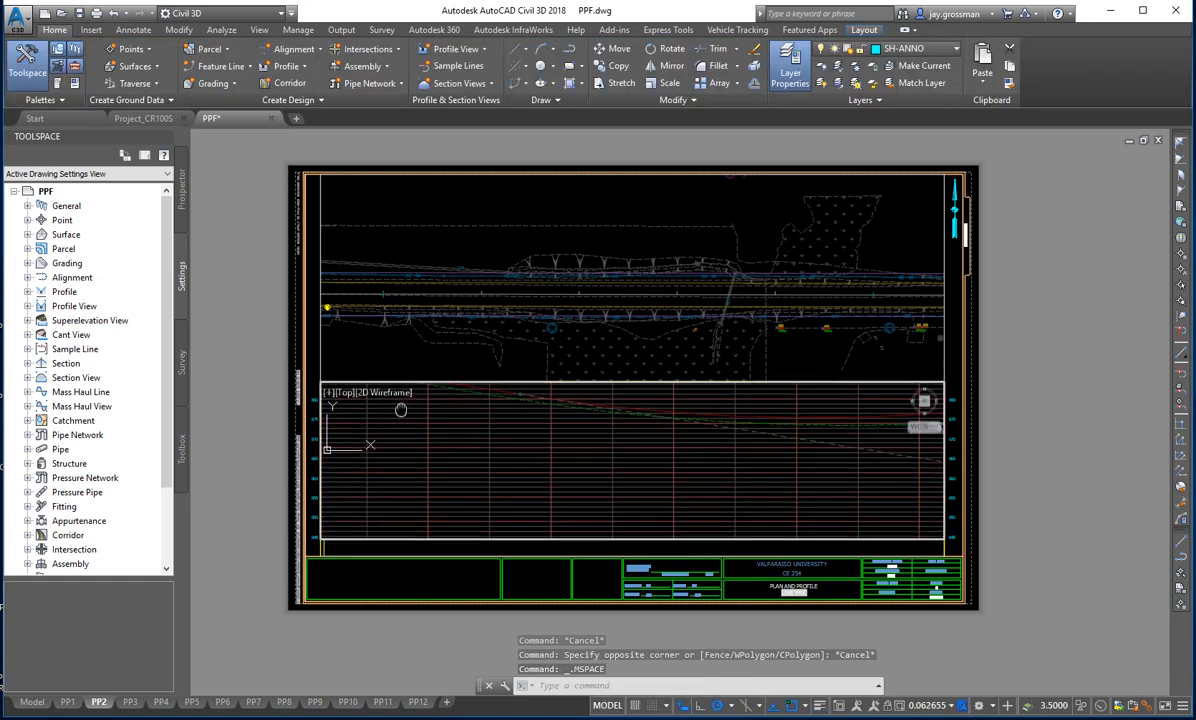
pyautogui.scroll(4, 362, 497)
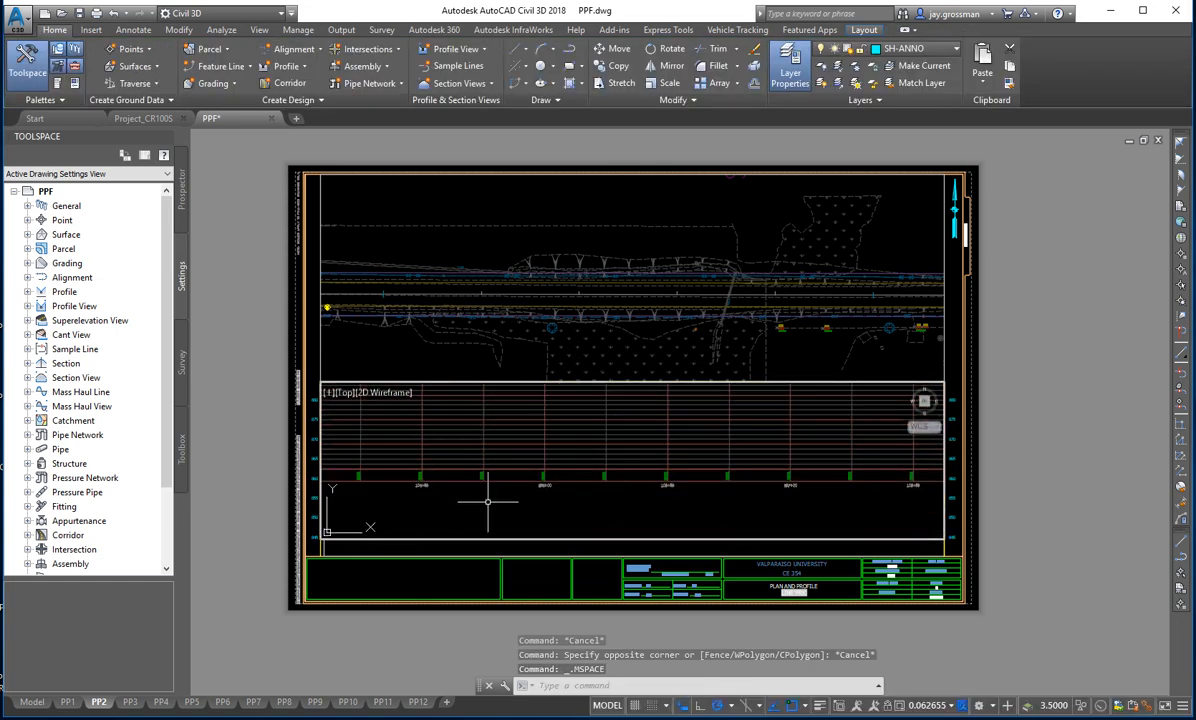
pyautogui.moveTo(322, 495); pyautogui.dragTo(370, 524, button='middle')
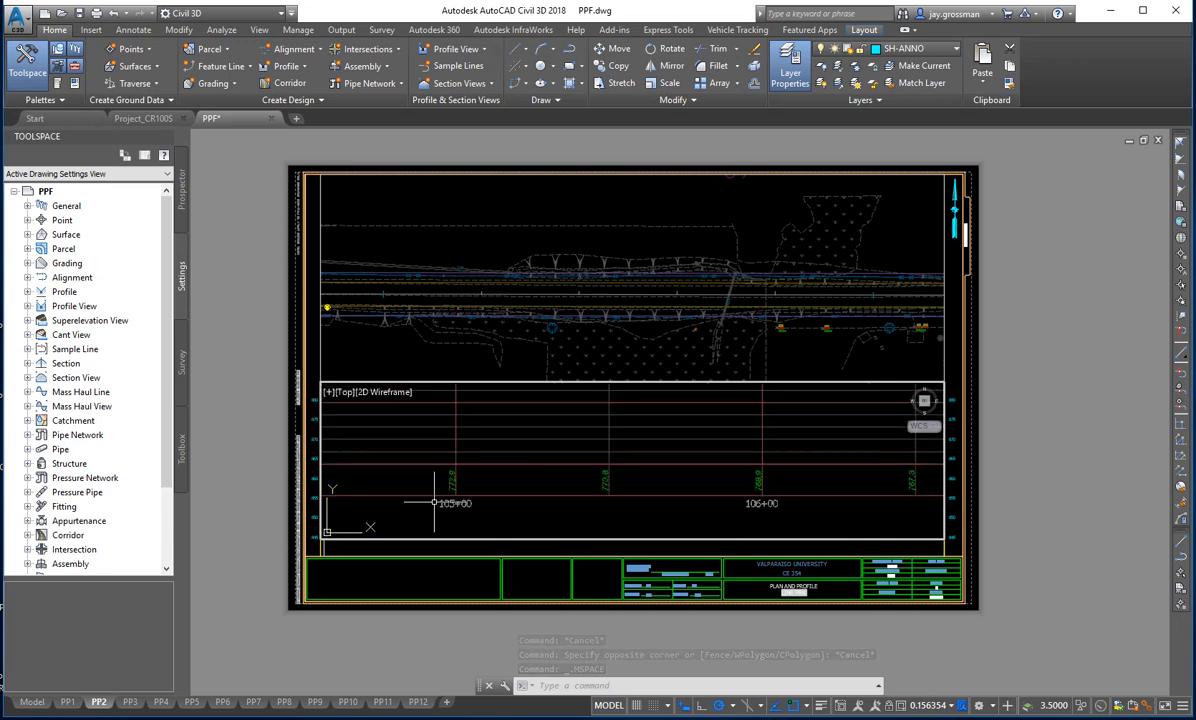
pyautogui.moveTo(465, 459); pyautogui.dragTo(426, 484, button='middle')
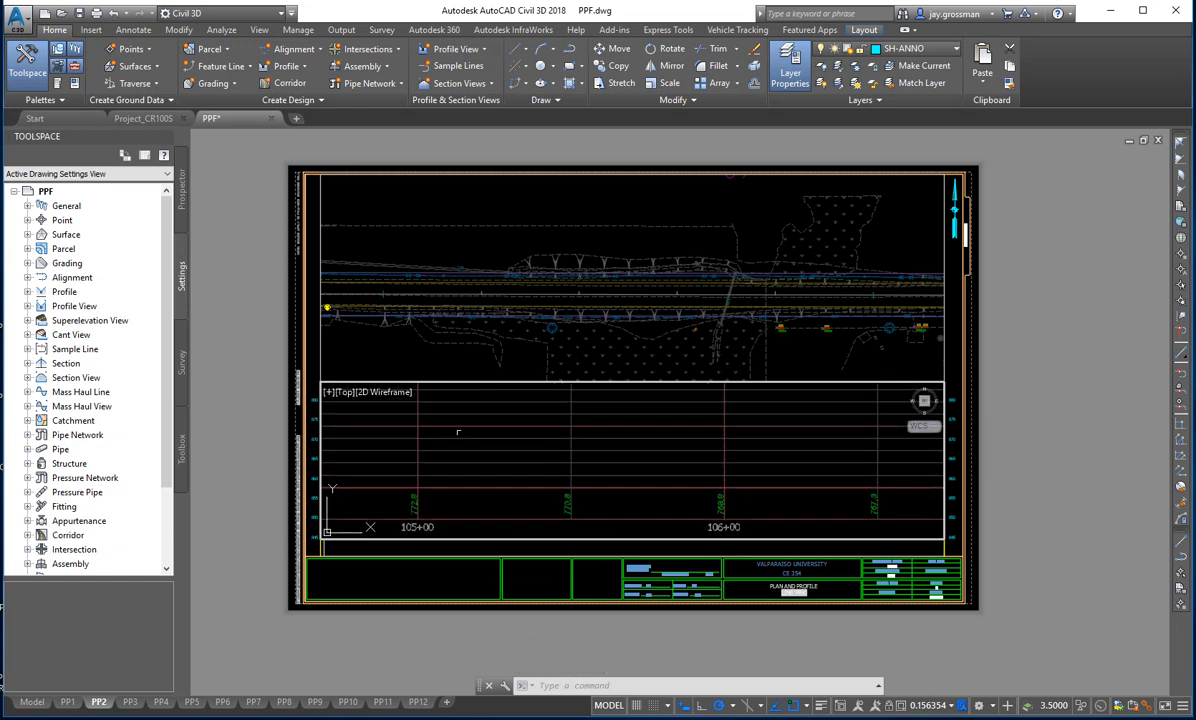
# - Line up the profile's station 105+00 grid line with the station tick in the plan above it
pyautogui.scroll(-5, 435, 480)
pyautogui.moveTo(439, 451); pyautogui.dragTo(414, 457, button='middle')
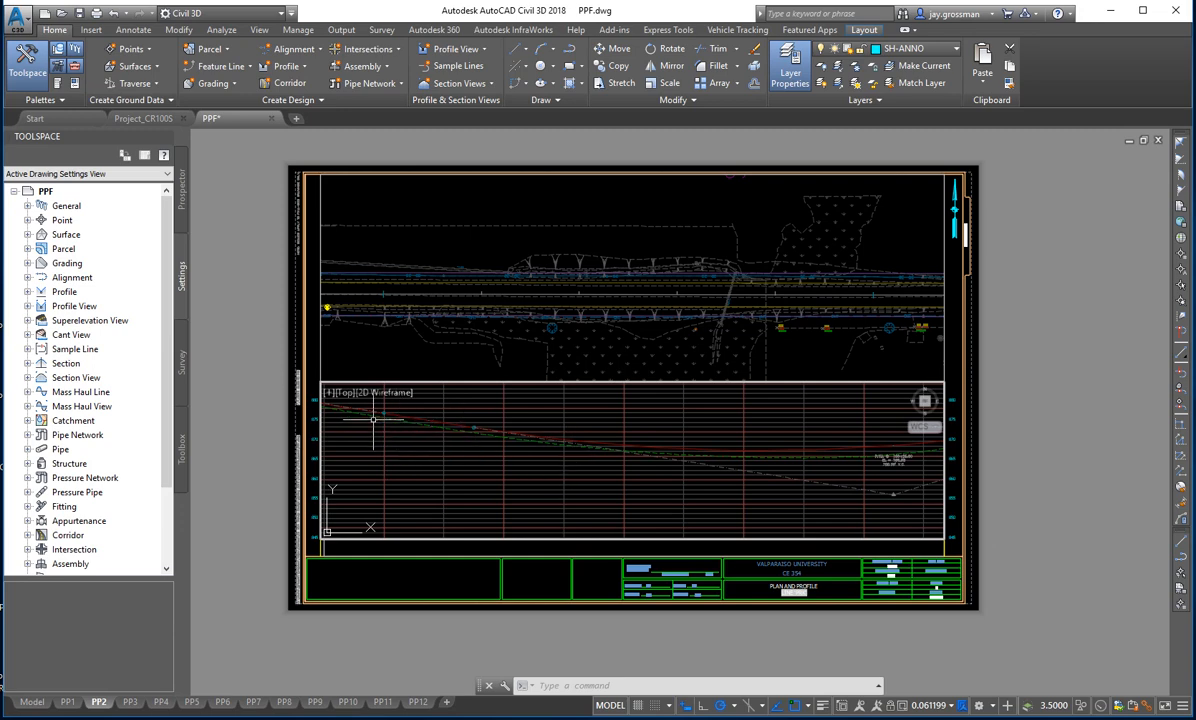
pyautogui.moveTo(412, 494); pyautogui.dragTo(415, 531, button='middle')
pyautogui.moveTo(425, 471); pyautogui.dragTo(415, 440, button='middle')
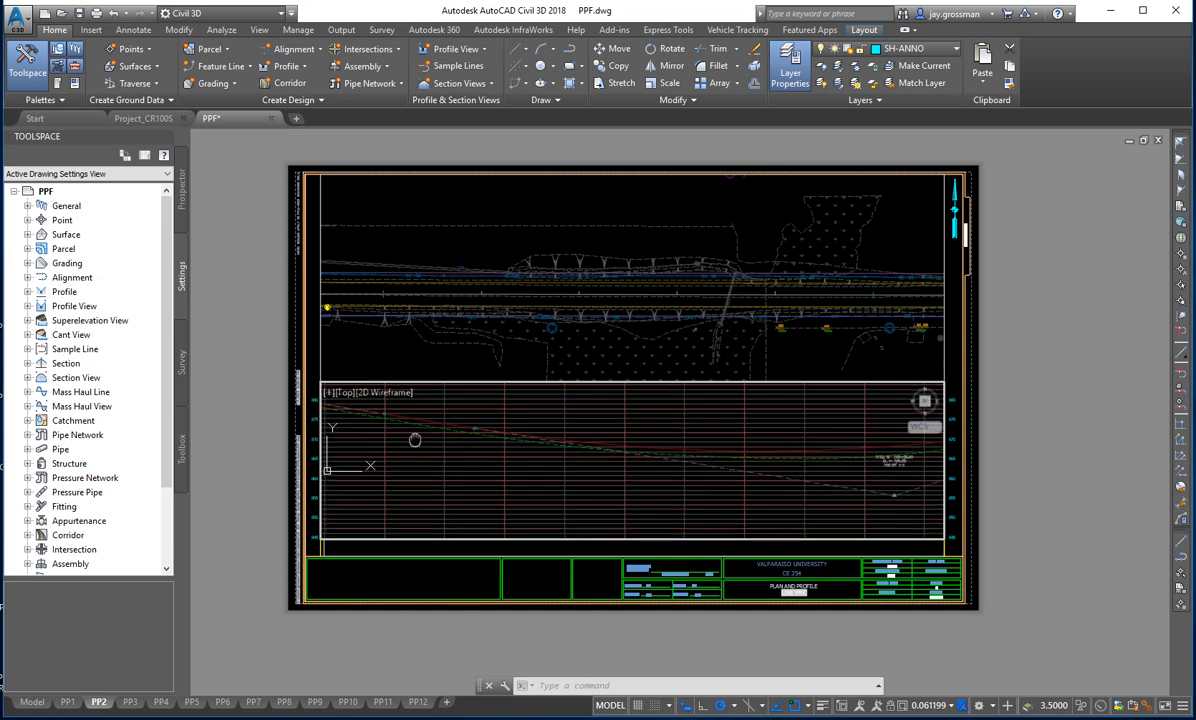
pyautogui.moveTo(414, 440); pyautogui.dragTo(412, 440, button='middle')
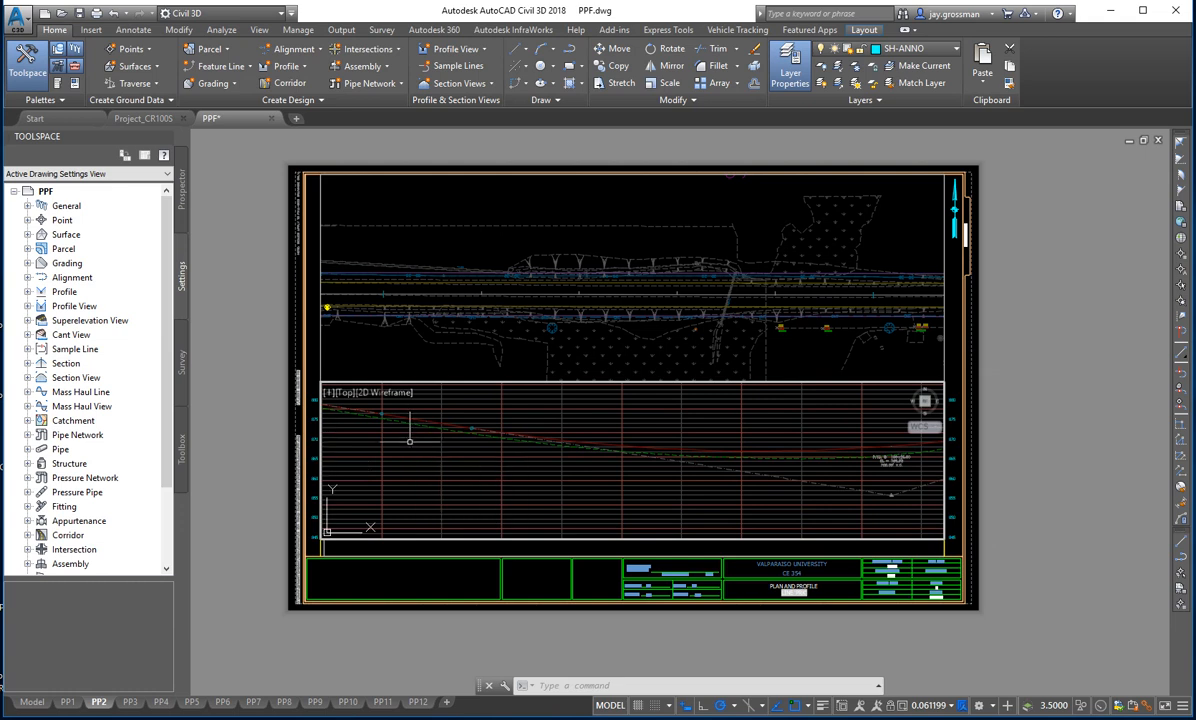
# - Set the scale of the PP2 profile viewport to 1" = 20'
pyautogui.click(931, 705)
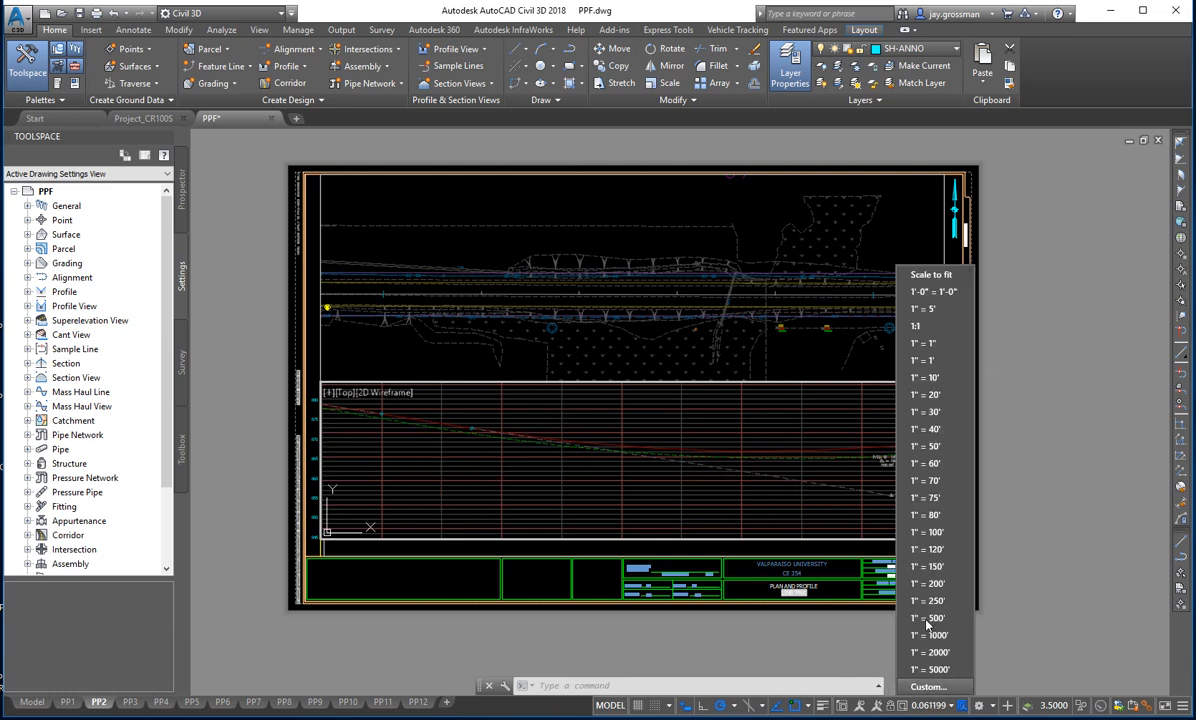
pyautogui.click(568, 490)
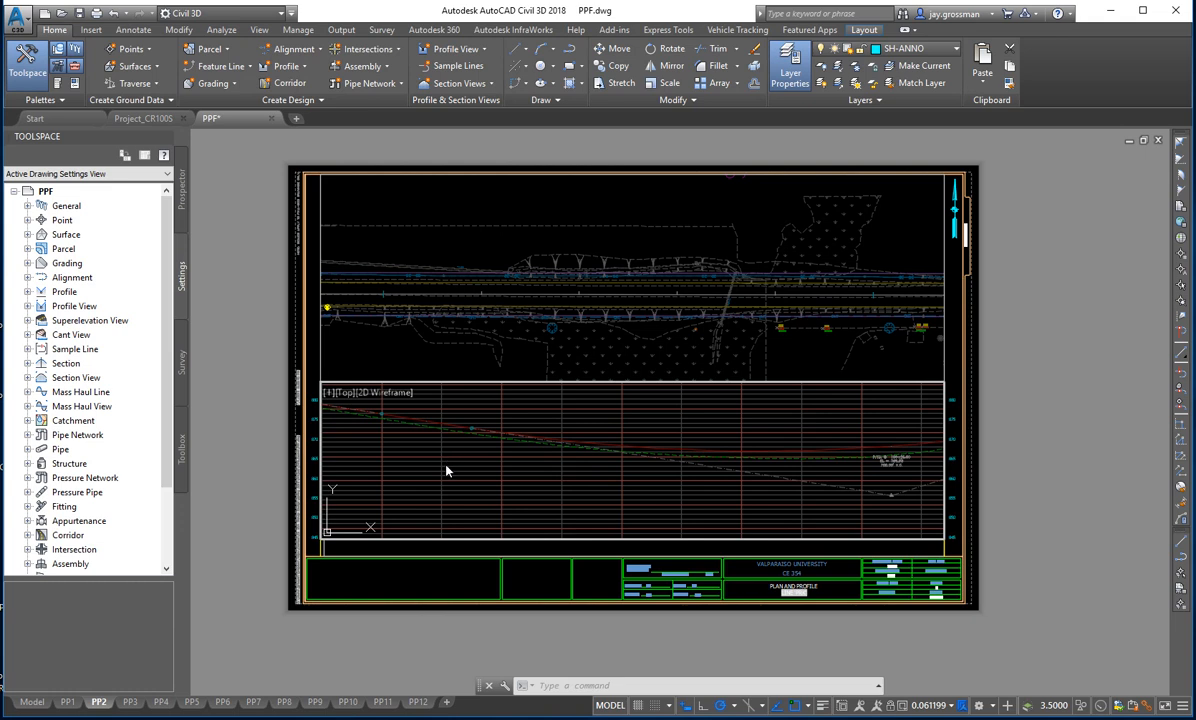
pyautogui.click(964, 706)
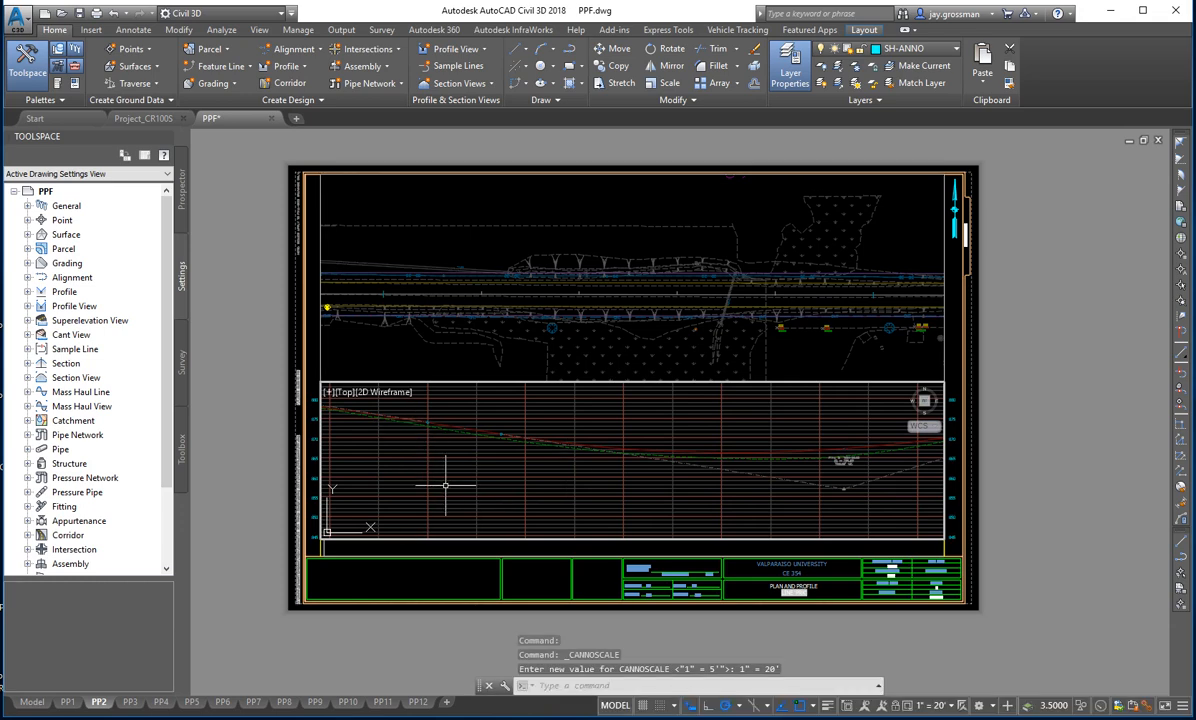
# - Reposition the profile inside PP2's profile viewport at a scale of 1" = 20' and return to paper space
pyautogui.moveTo(445, 485); pyautogui.dragTo(437, 449, button='middle')
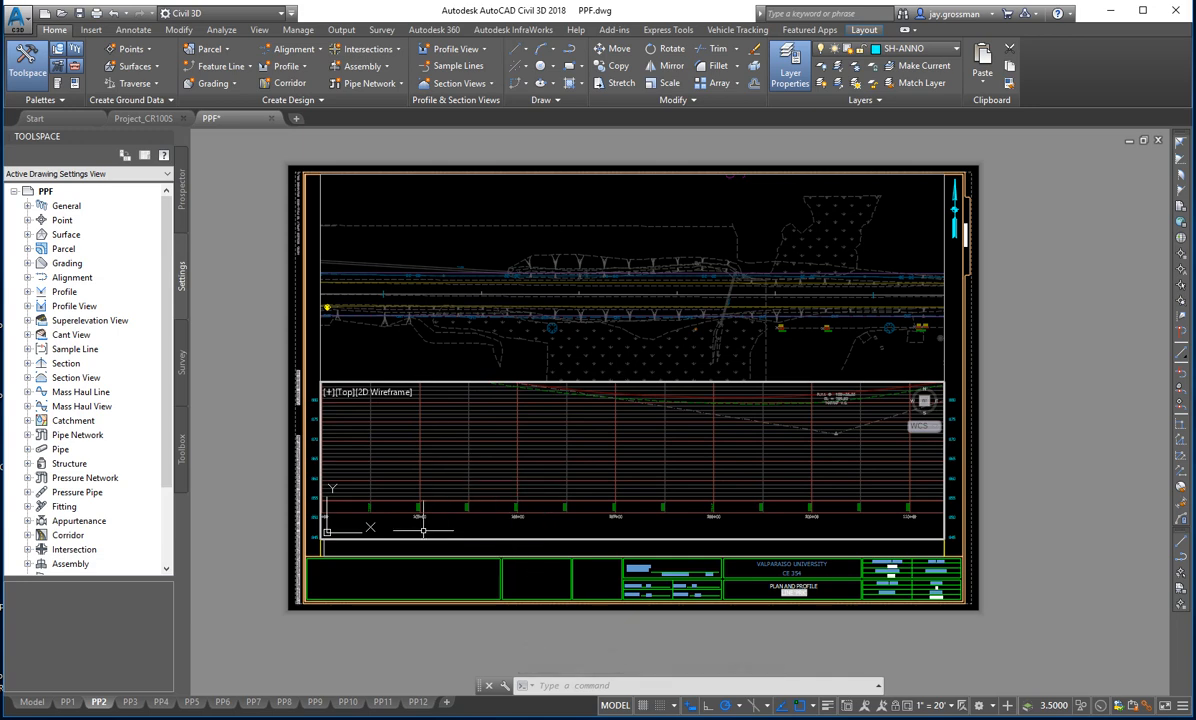
pyautogui.scroll(-2, 423, 530)
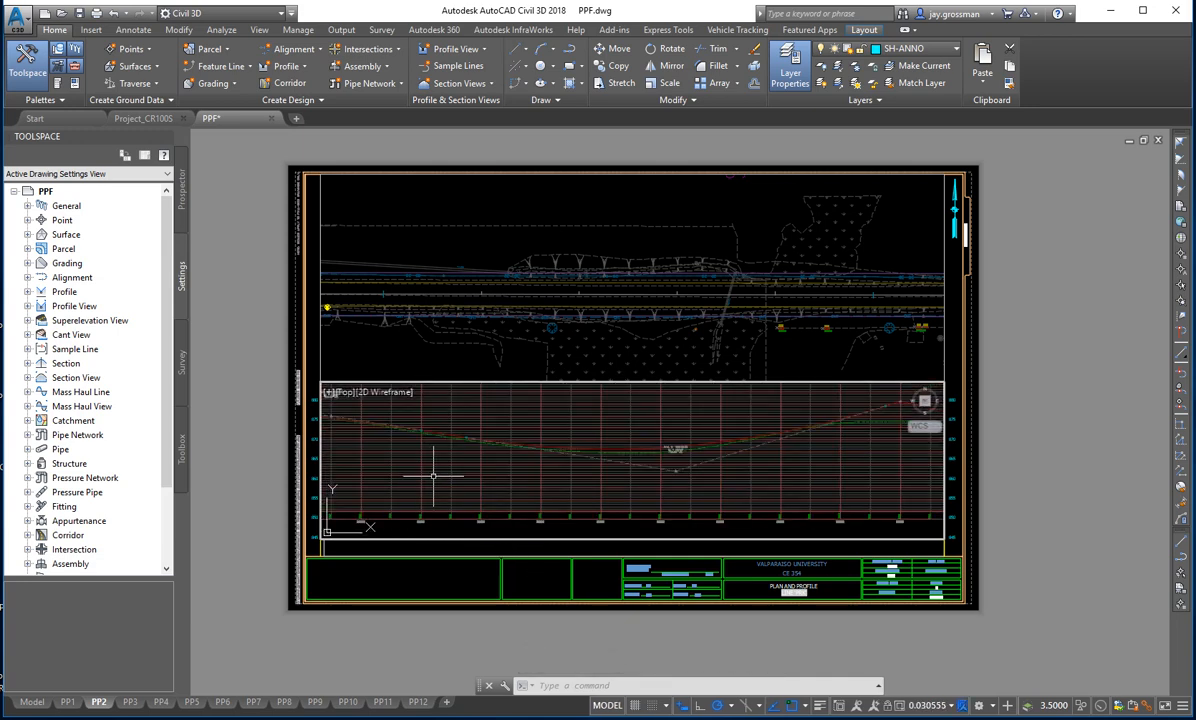
pyautogui.click(953, 709)
pyautogui.click(870, 370)
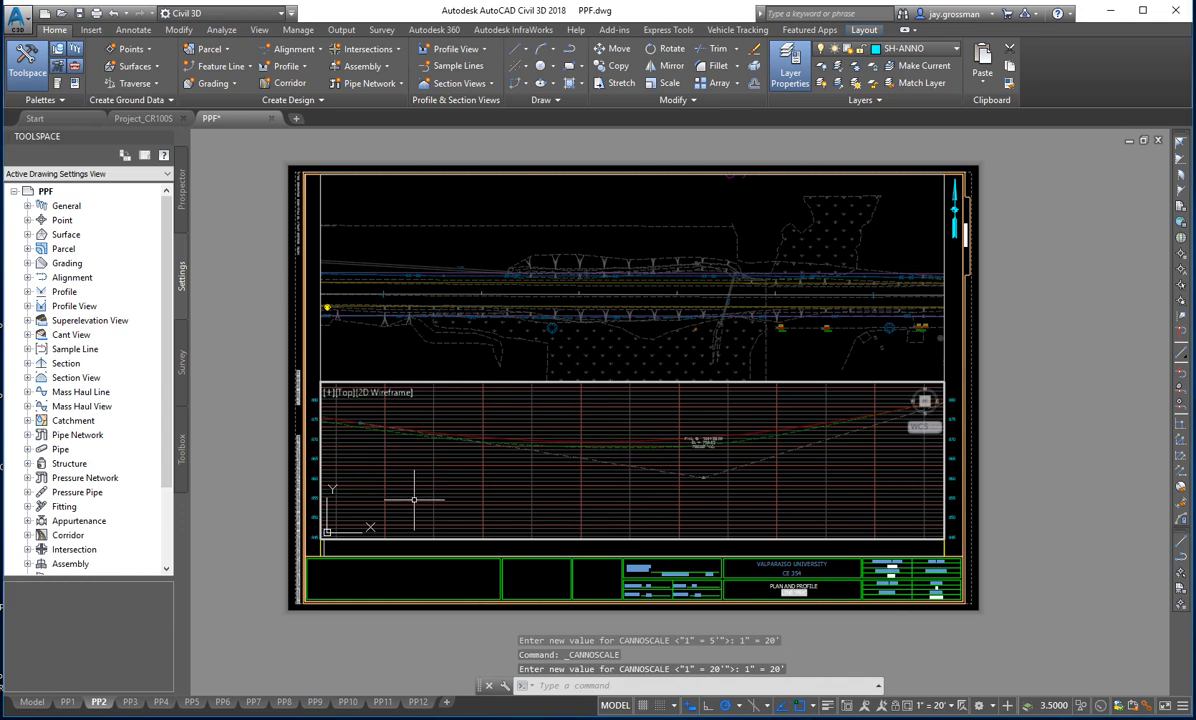
pyautogui.moveTo(414, 499); pyautogui.dragTo(441, 457, button='middle')
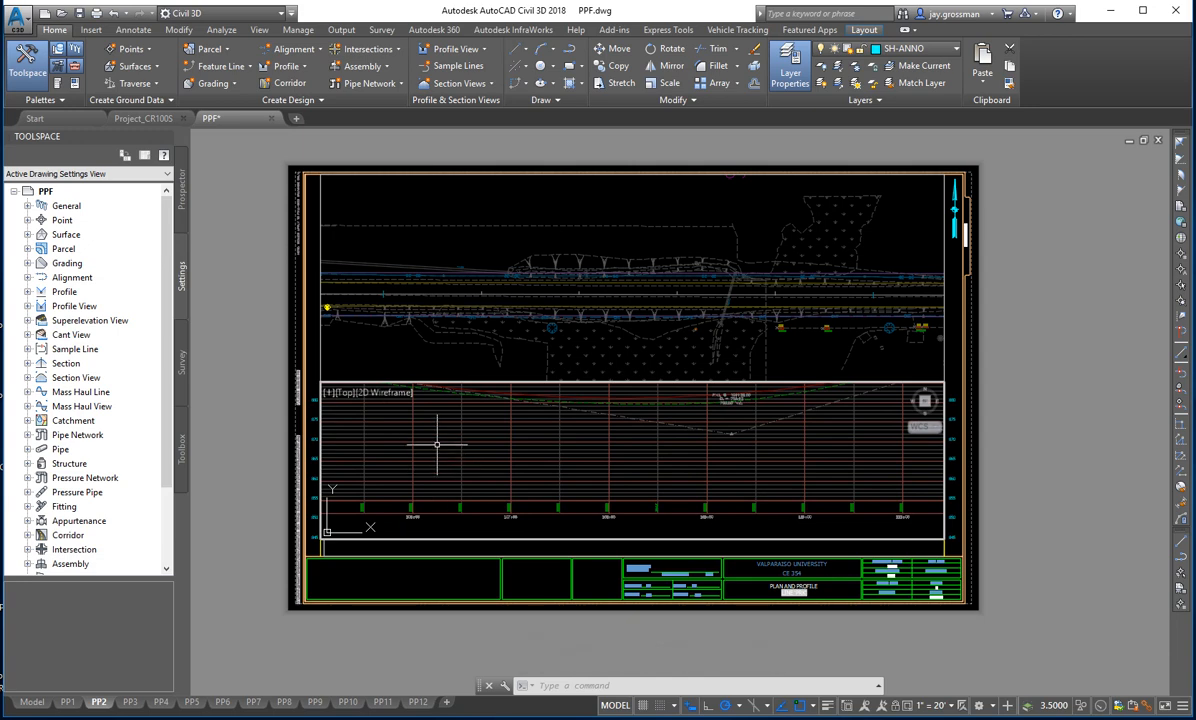
pyautogui.moveTo(427, 433); pyautogui.dragTo(411, 485, button='middle')
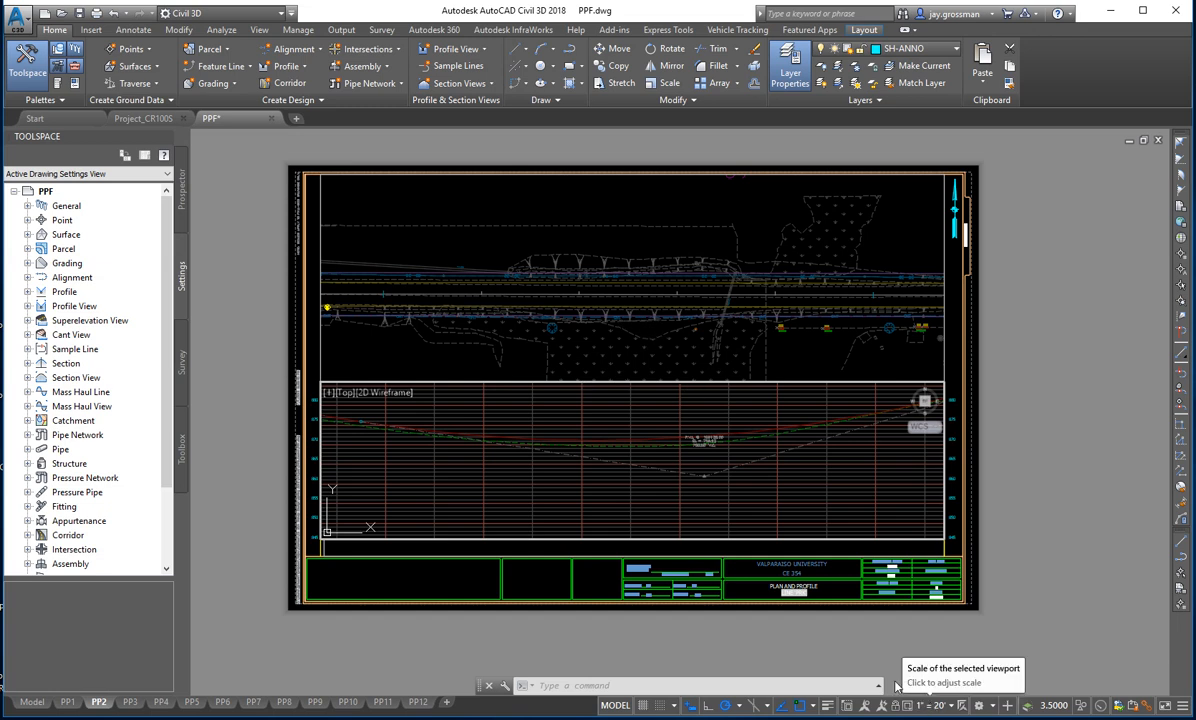
pyautogui.write('ps')
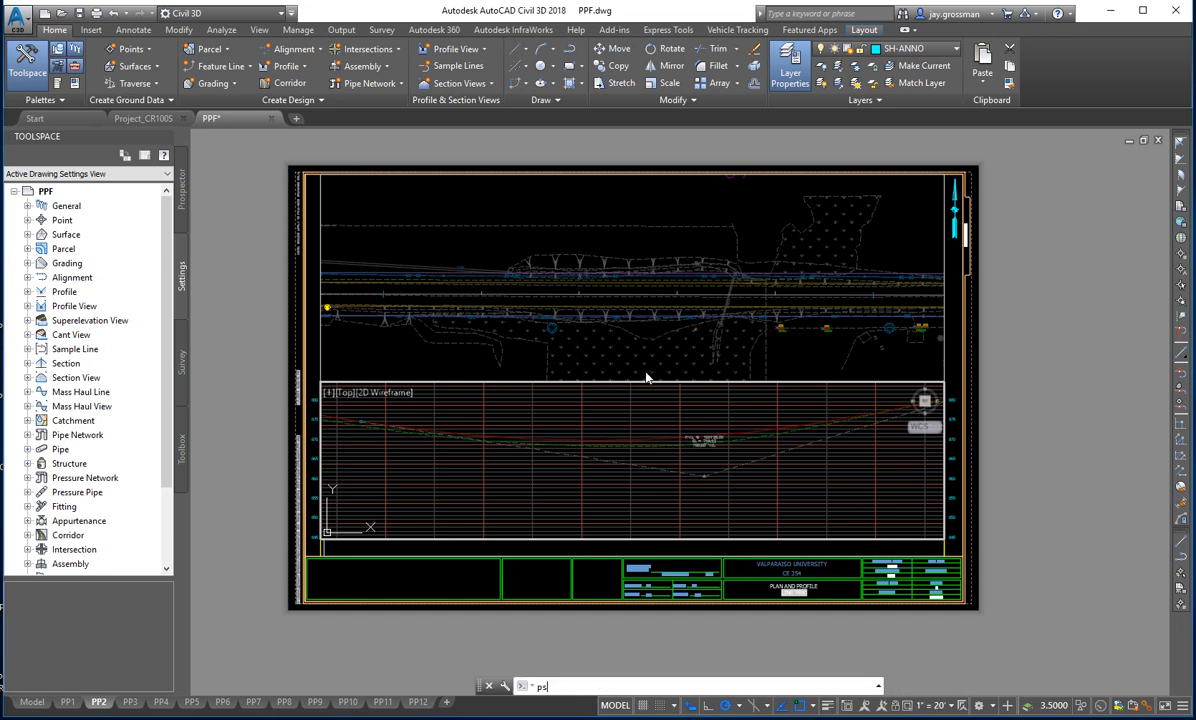
pyautogui.press('Return')
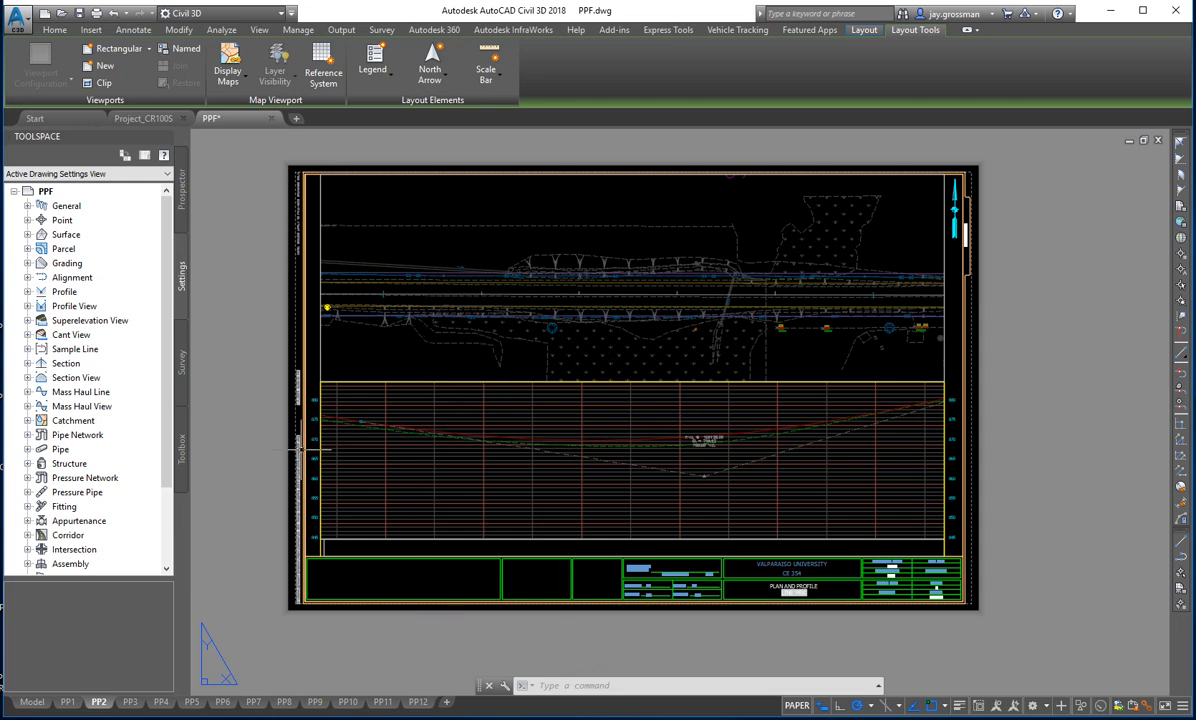
# - Open the PP1 layout and bring the beginning of the plan alignment at the BOP label into view
pyautogui.click(70, 705)
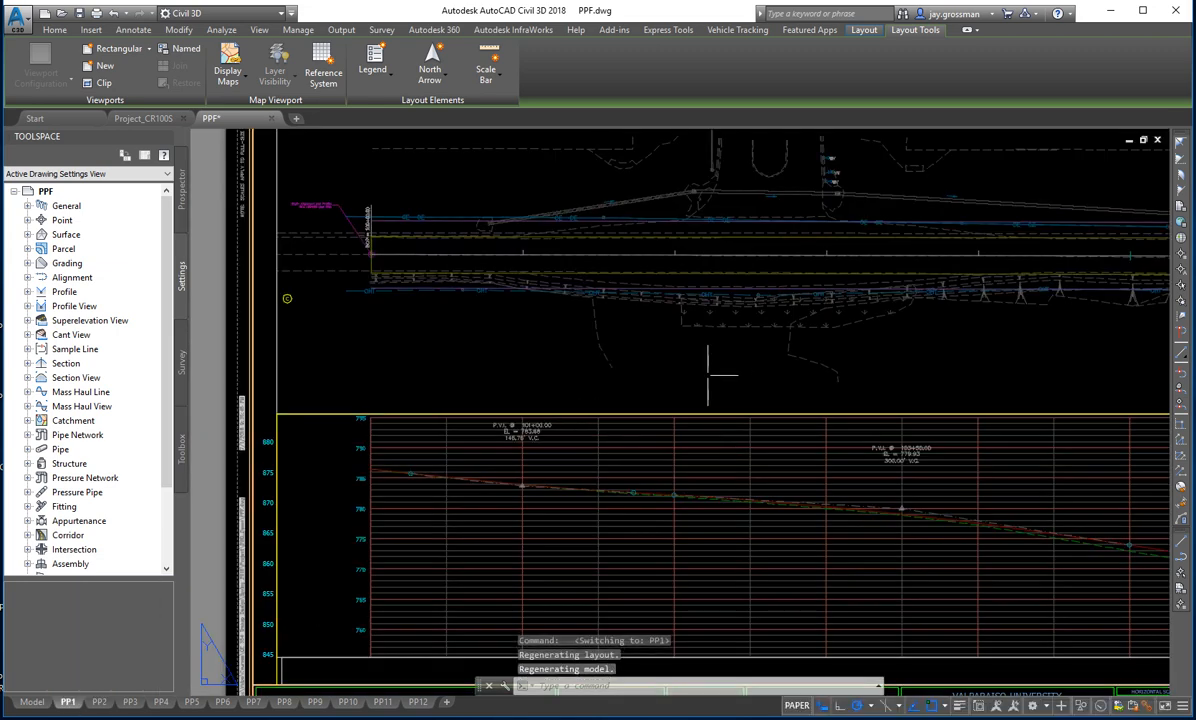
pyautogui.scroll(-2, 708, 375)
pyautogui.moveTo(769, 379); pyautogui.dragTo(718, 424, button='middle')
pyautogui.scroll(2, 415, 325)
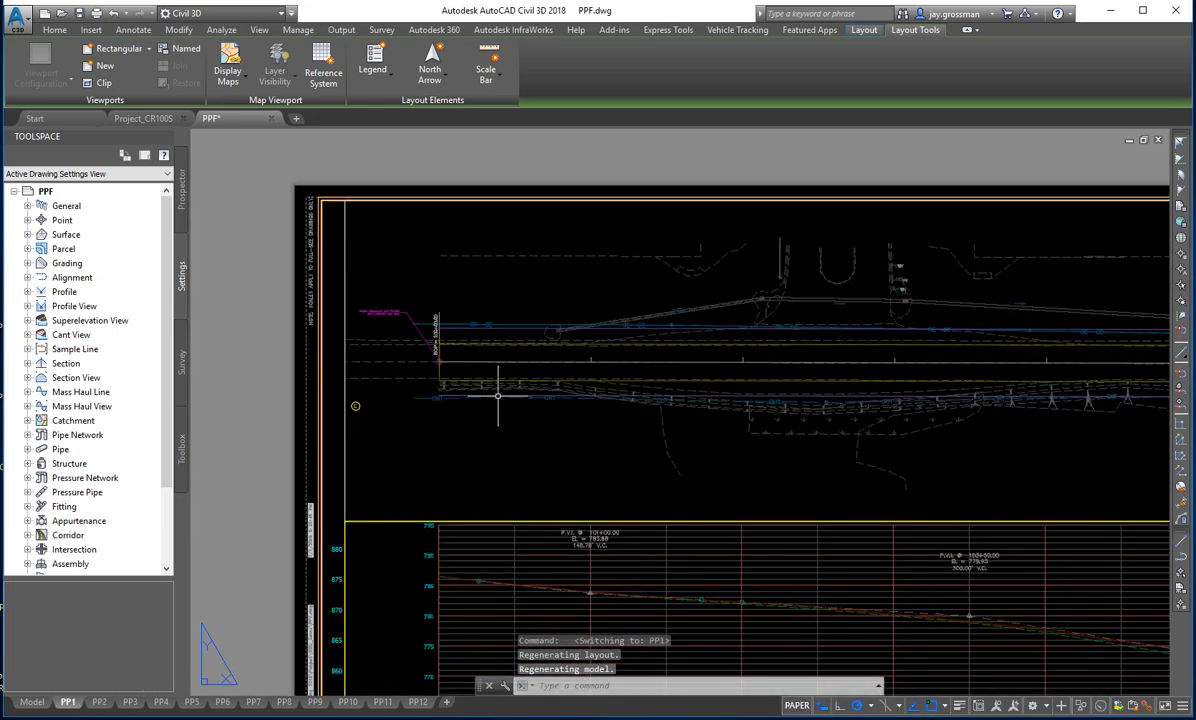
pyautogui.click(57, 31)
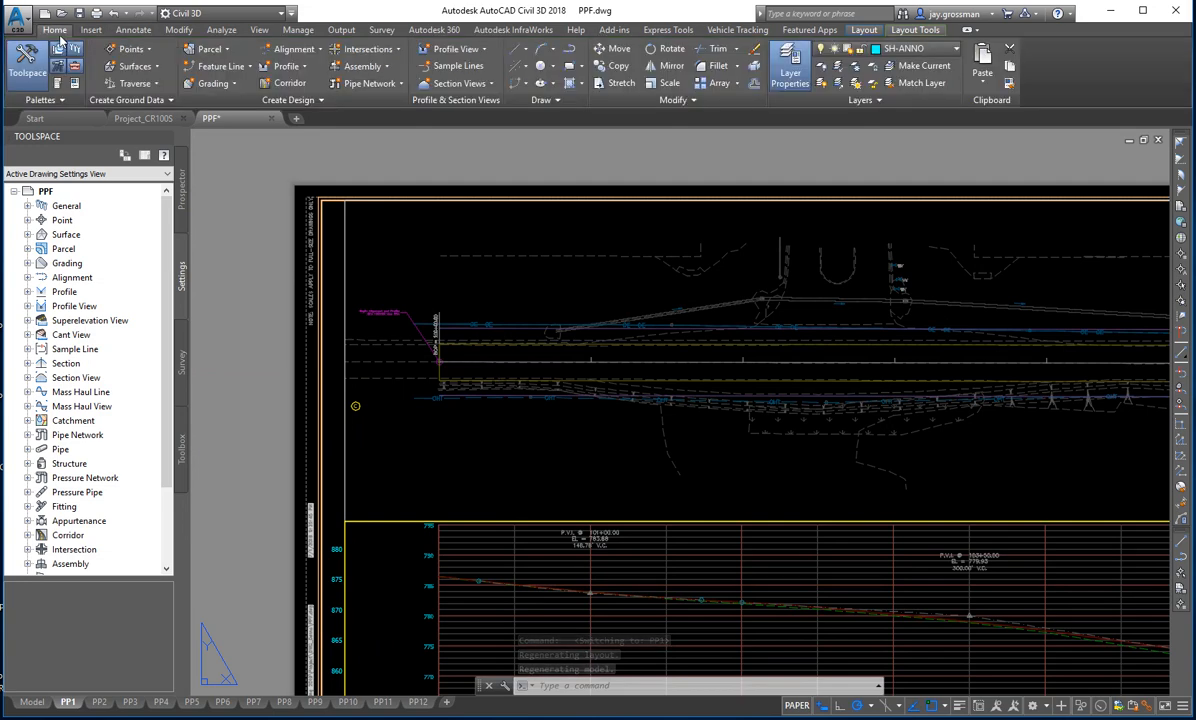
pyautogui.click(125, 32)
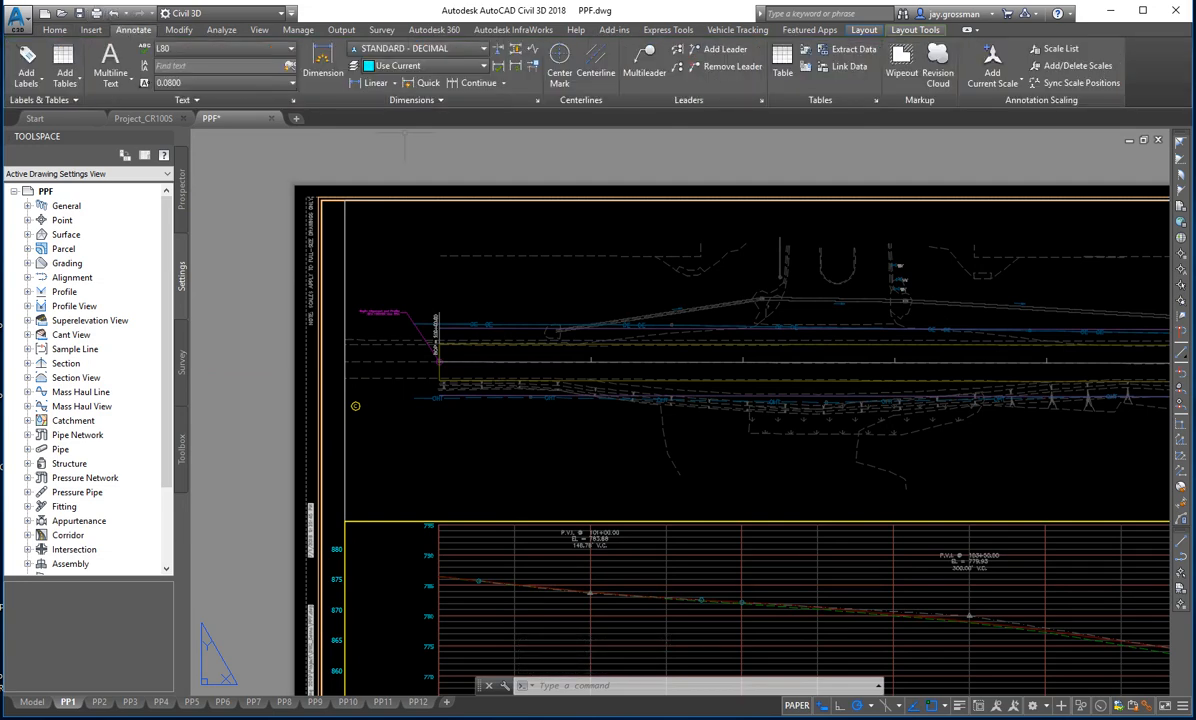
pyautogui.click(645, 65)
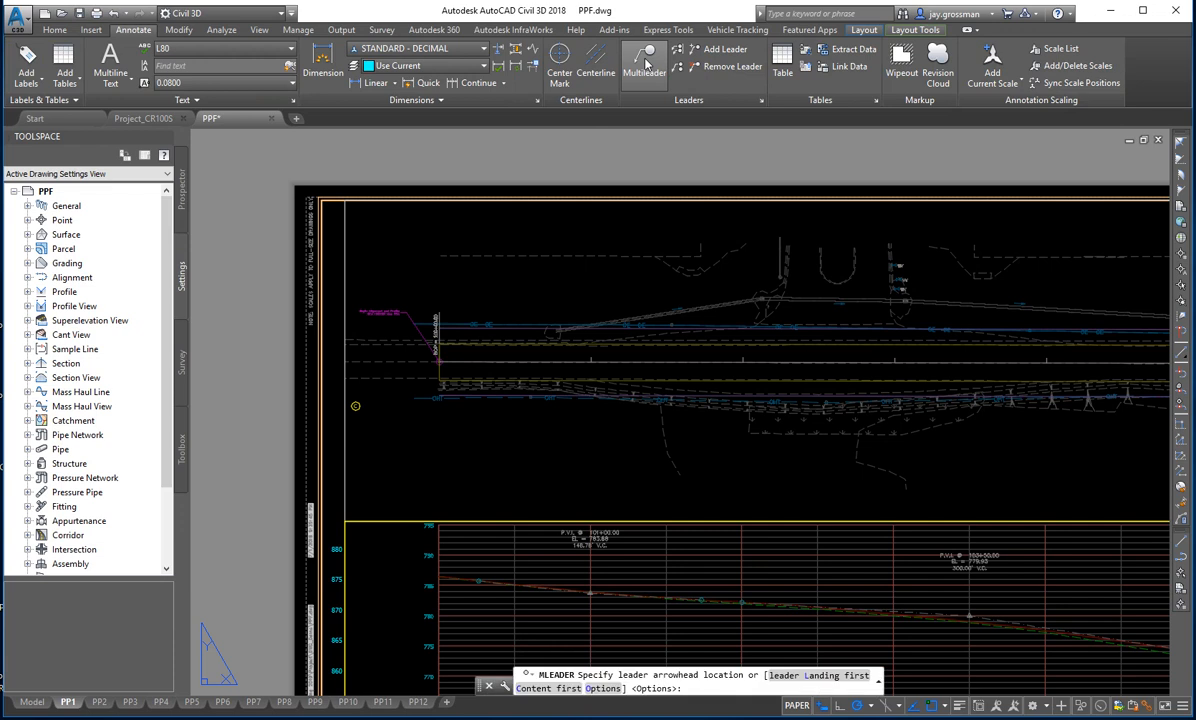
pyautogui.click(439, 365)
pyautogui.click(521, 278)
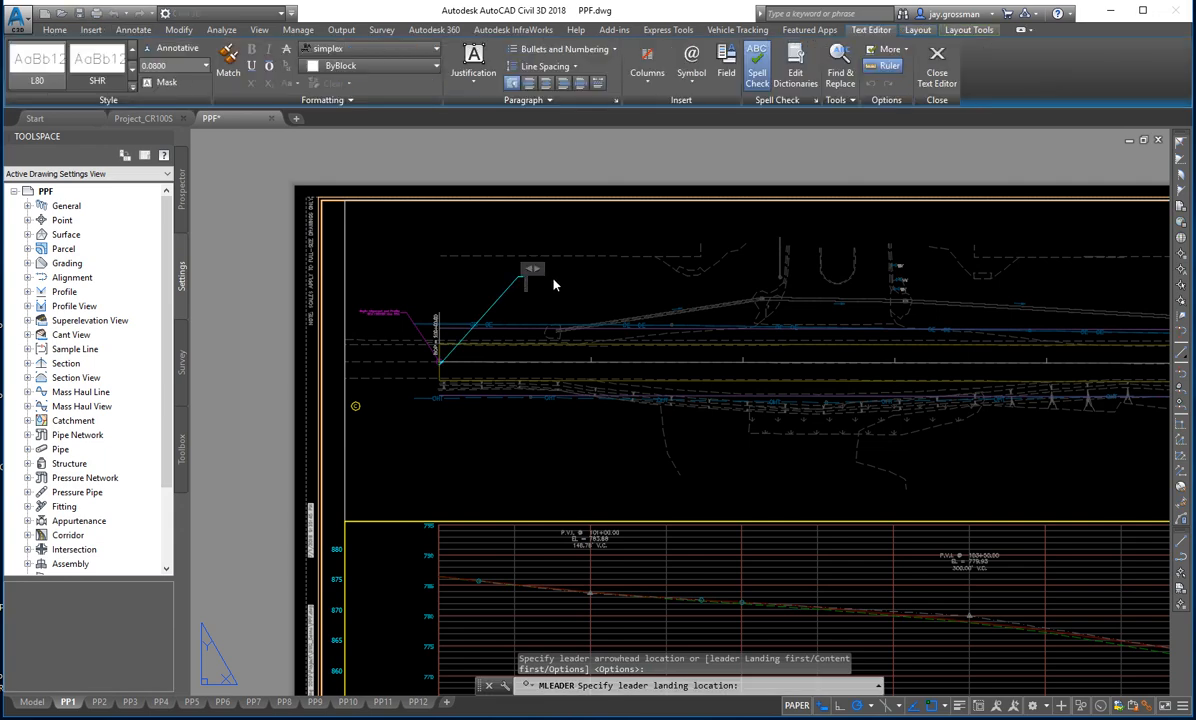
pyautogui.click(940, 75)
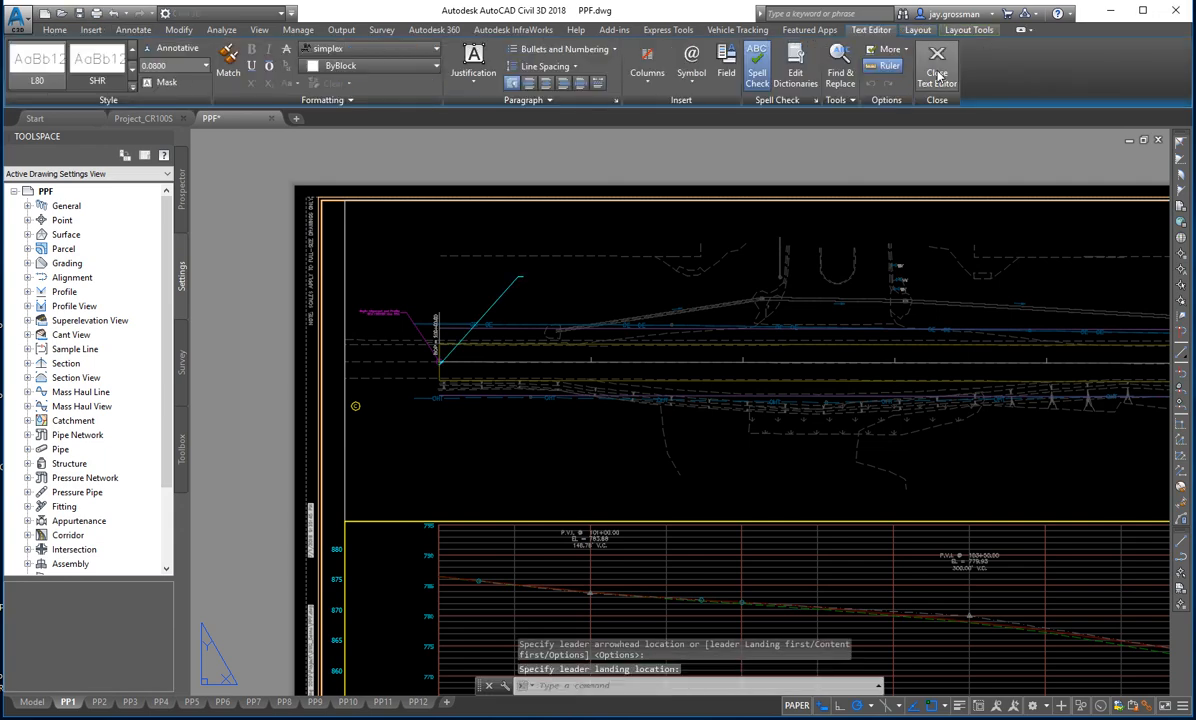
pyautogui.click(497, 298)
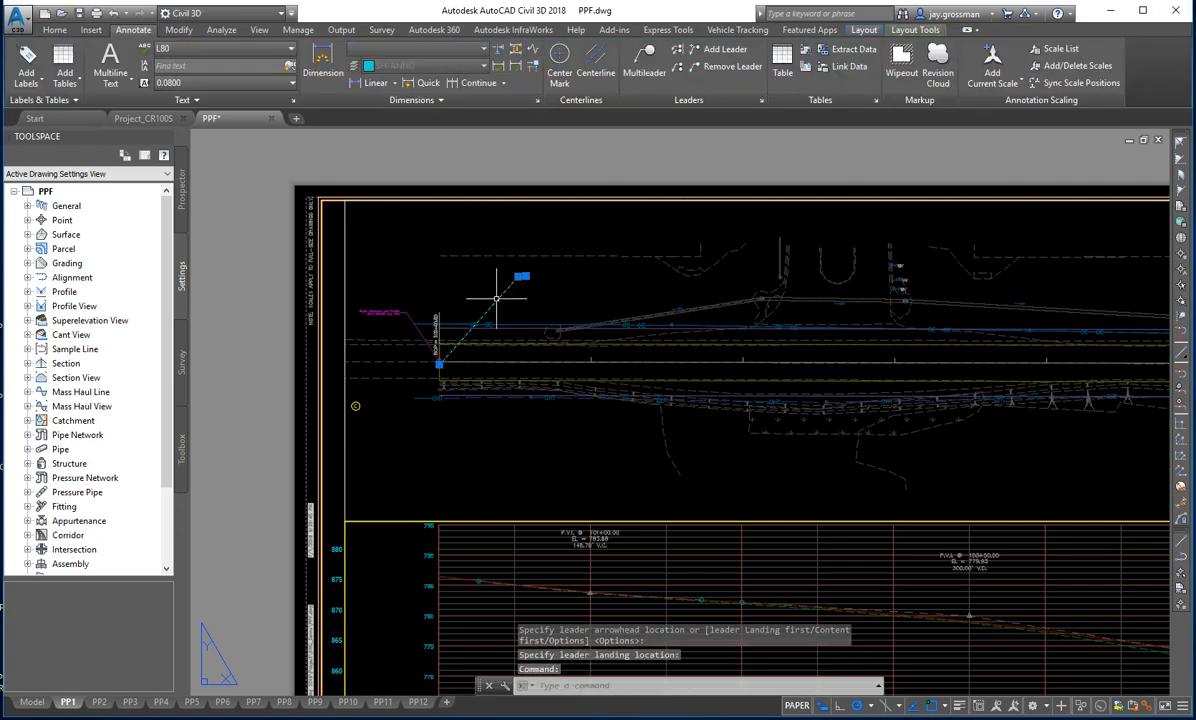
pyautogui.press('Delete')
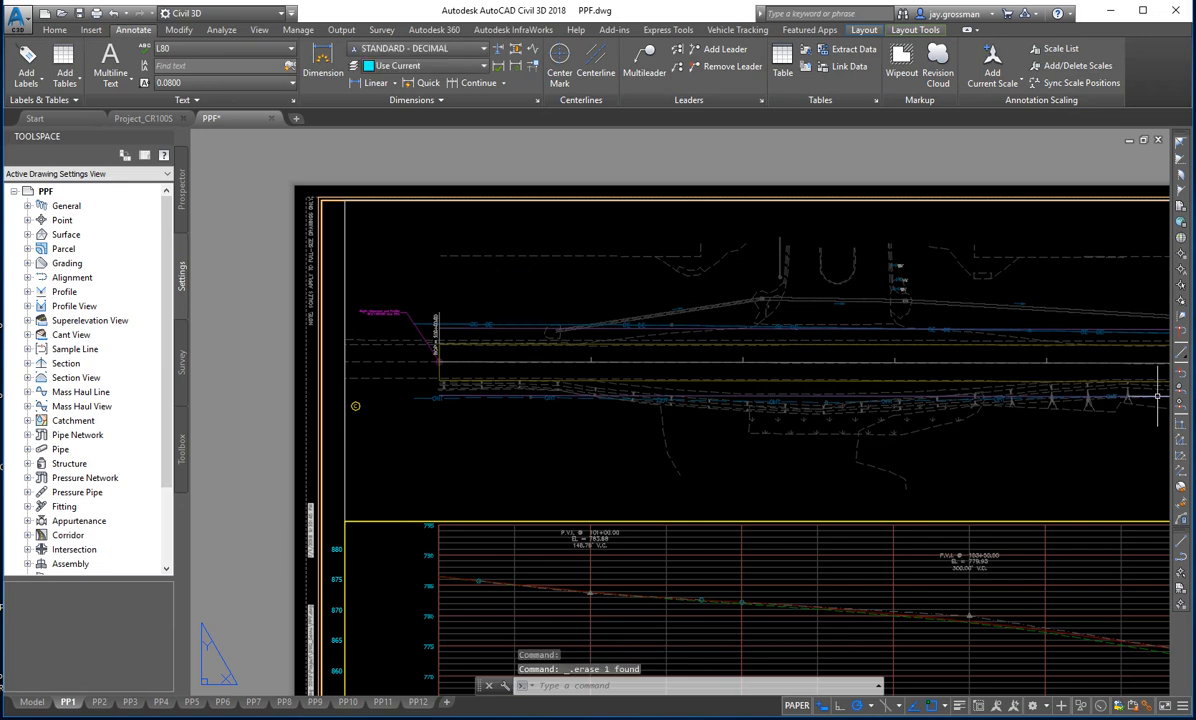
# - Filter the layer list to the SH group, make SH_ANNO the current layer, and close the layer manager
pyautogui.moveTo(1157, 397)
pyautogui.mouseDown()
pyautogui.moveTo(515, 371)
pyautogui.moveTo(192, 323)
pyautogui.moveTo(296, 314)
pyautogui.moveTo(264, 334)
pyautogui.mouseUp()
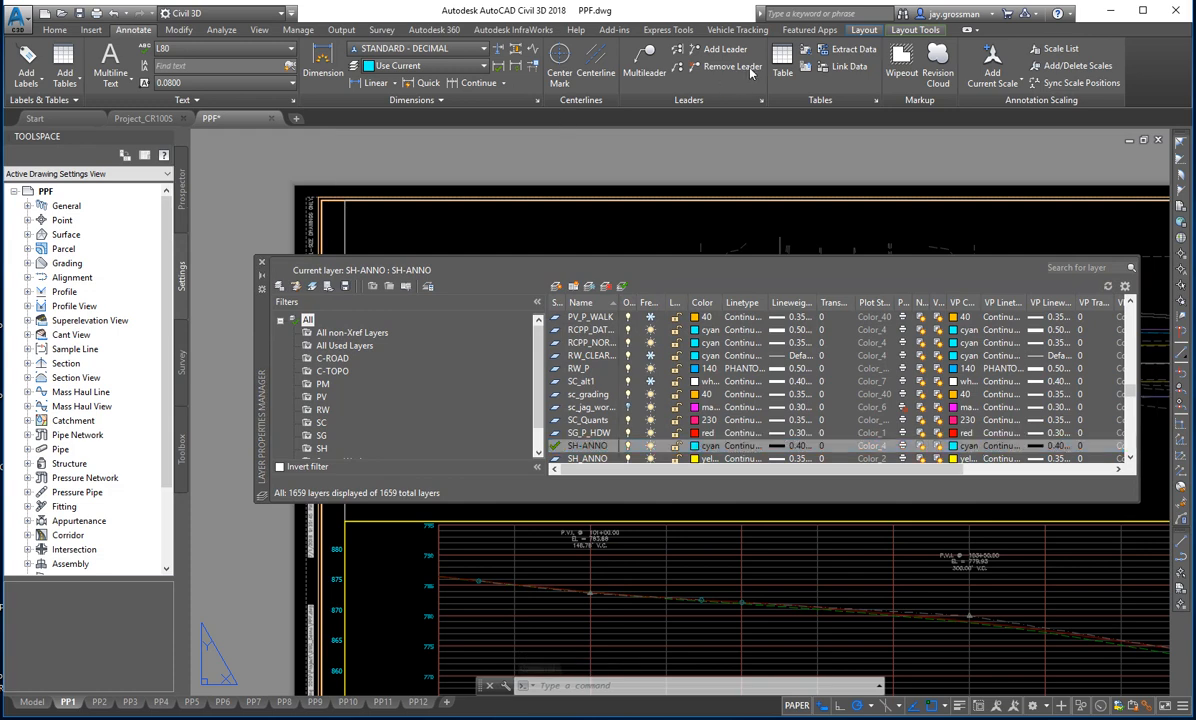
pyautogui.click(68, 30)
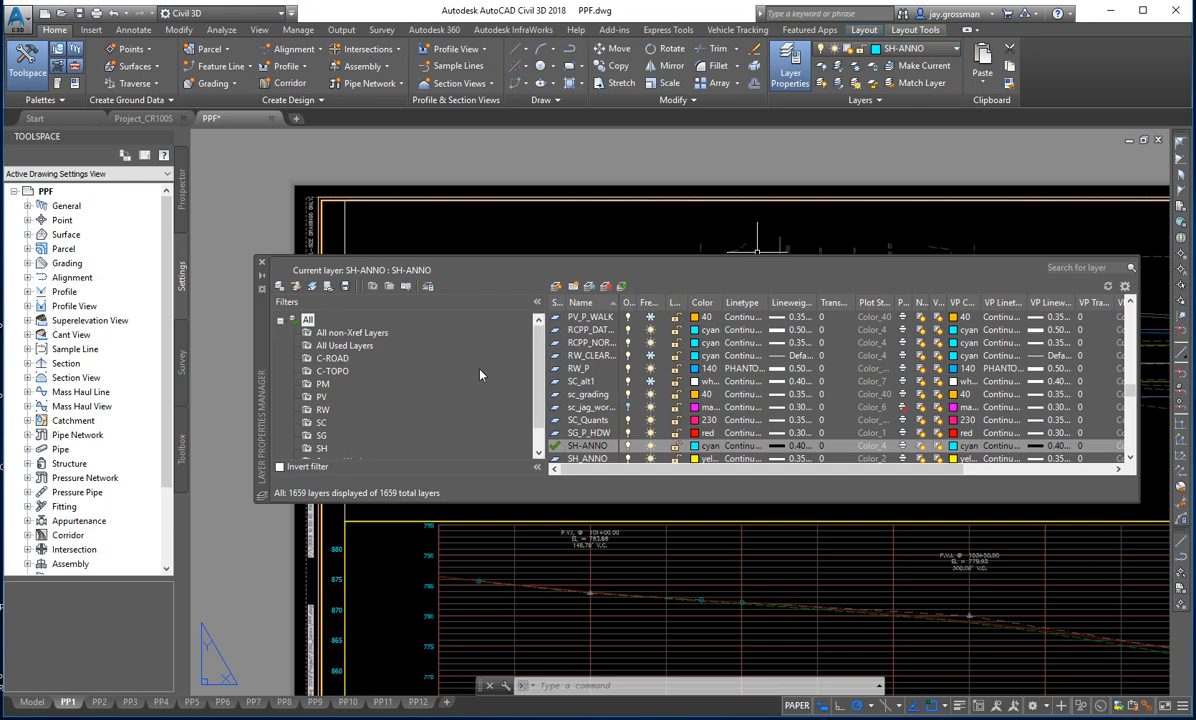
pyautogui.scroll(-1, 537, 412)
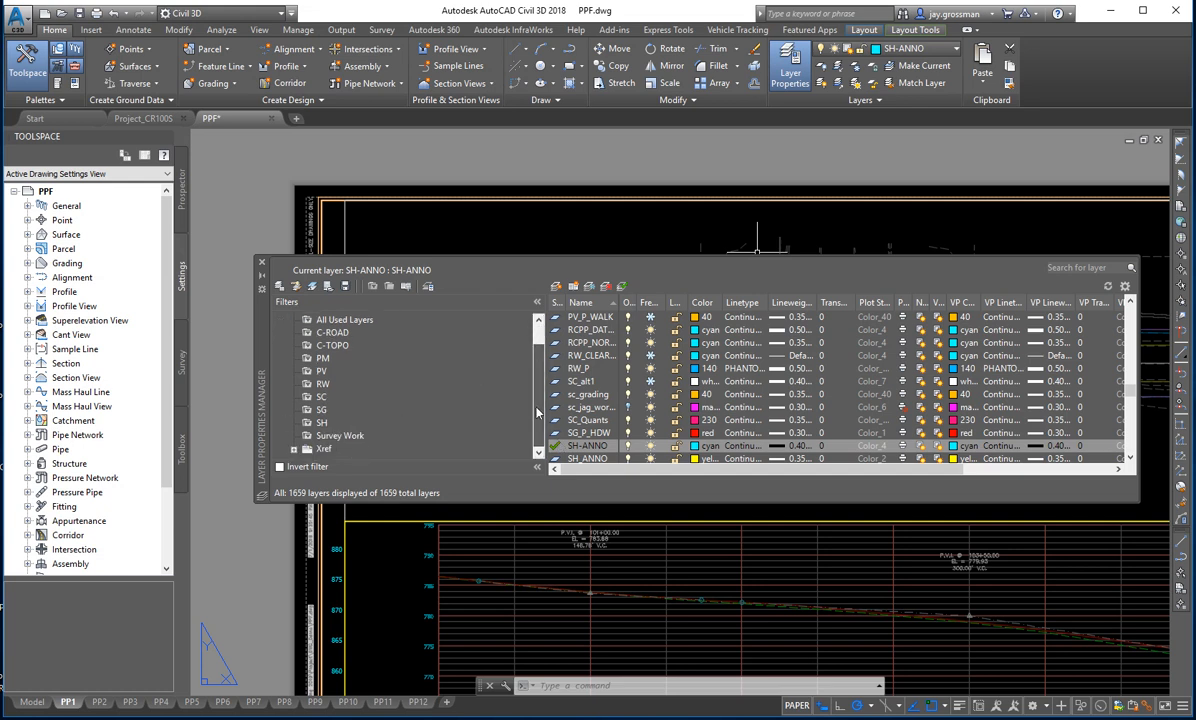
pyautogui.click(322, 423)
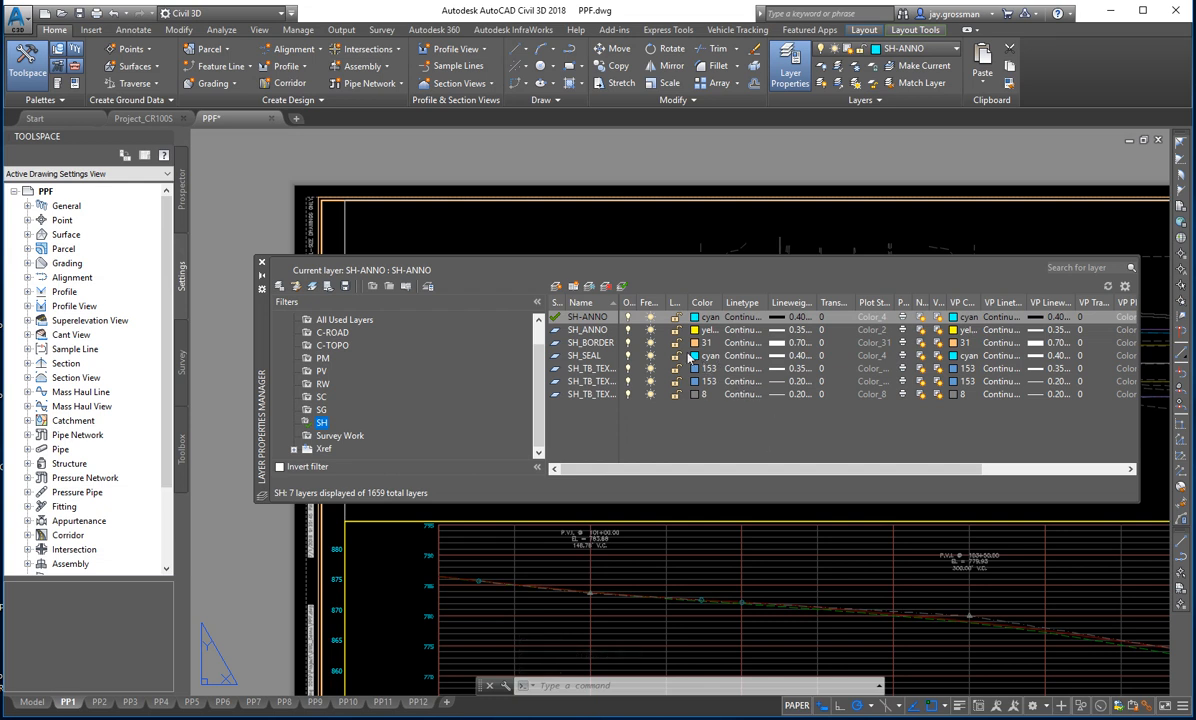
pyautogui.click(577, 330)
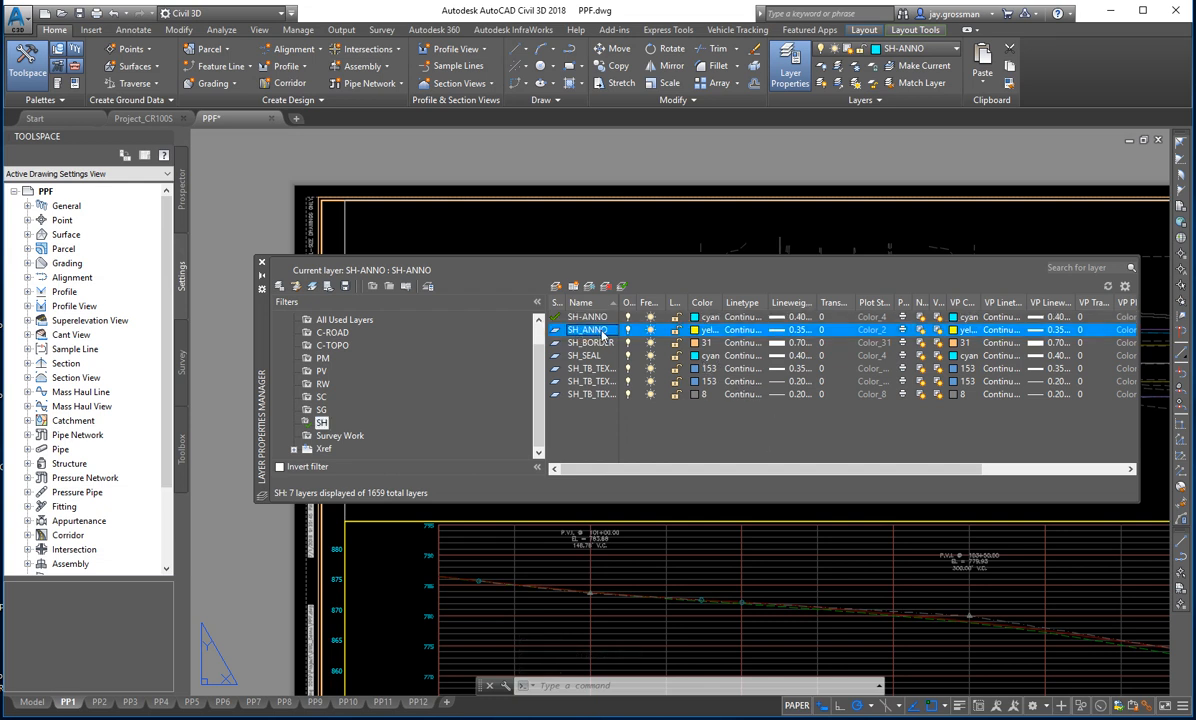
pyautogui.moveTo(615, 302); pyautogui.dragTo(640, 302)
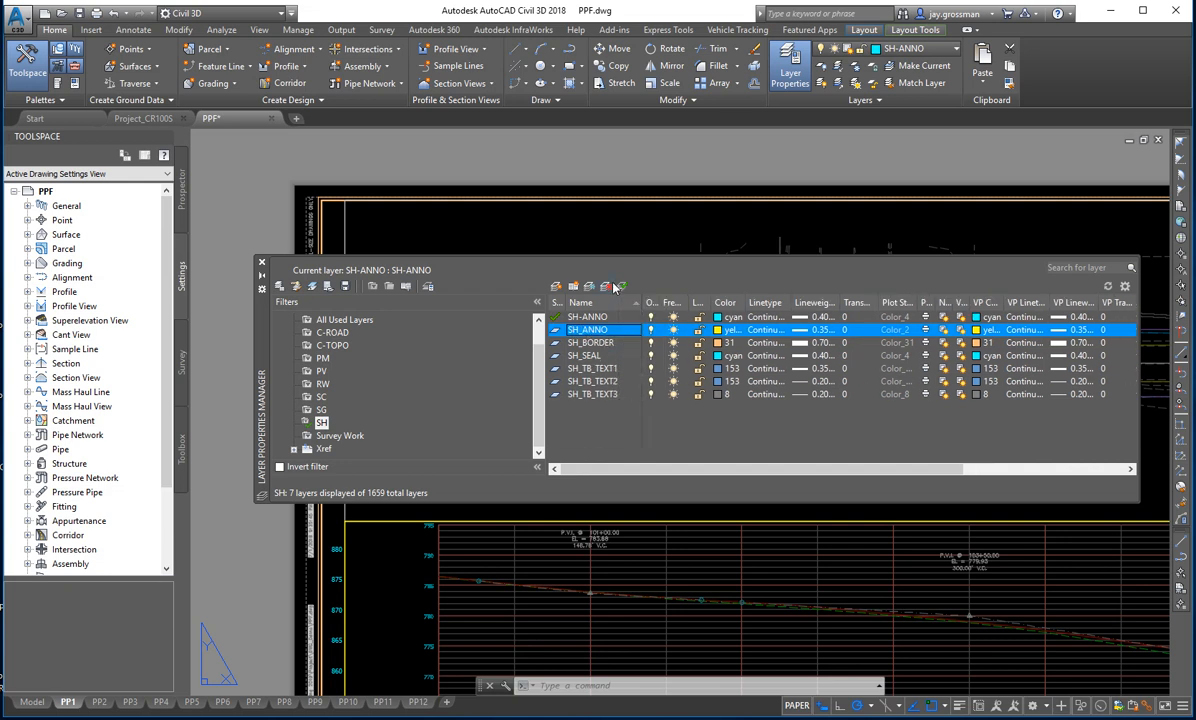
pyautogui.click(621, 287)
pyautogui.moveTo(264, 313); pyautogui.dragTo(1195, 420)
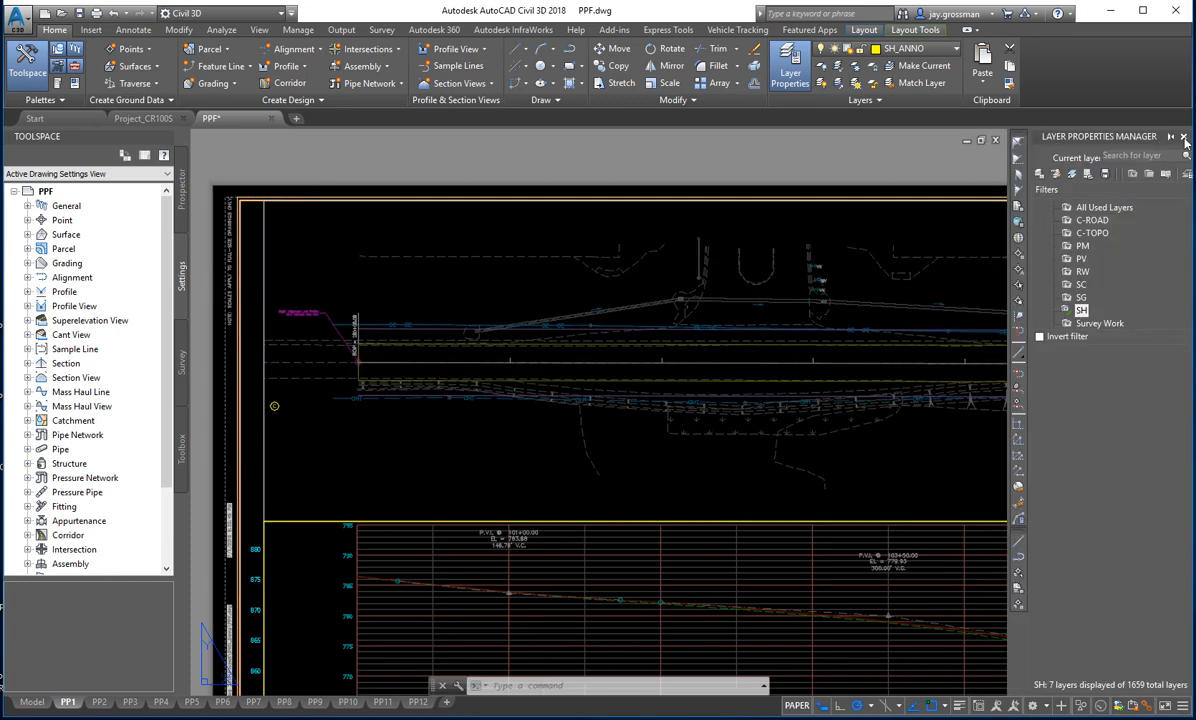
pyautogui.click(1184, 138)
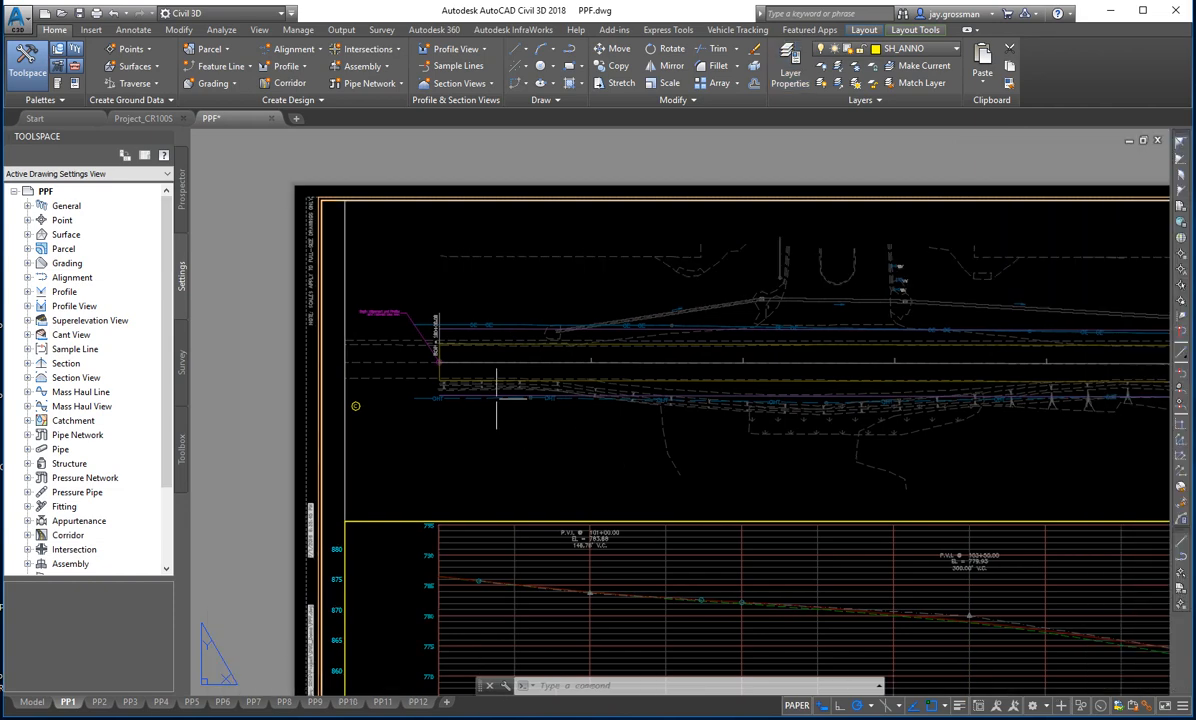
# - Add a multileader reading "Line PRA" that points to the alignment just east of the BOP on PP1
pyautogui.click(125, 32)
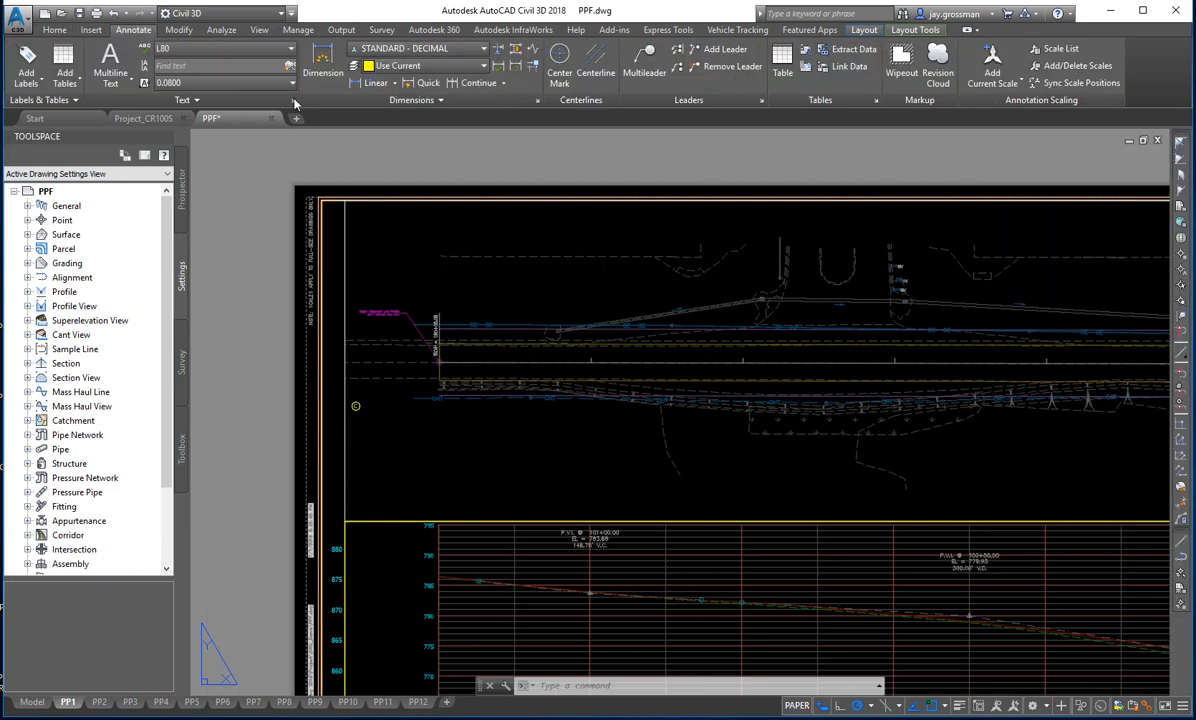
pyautogui.click(630, 58)
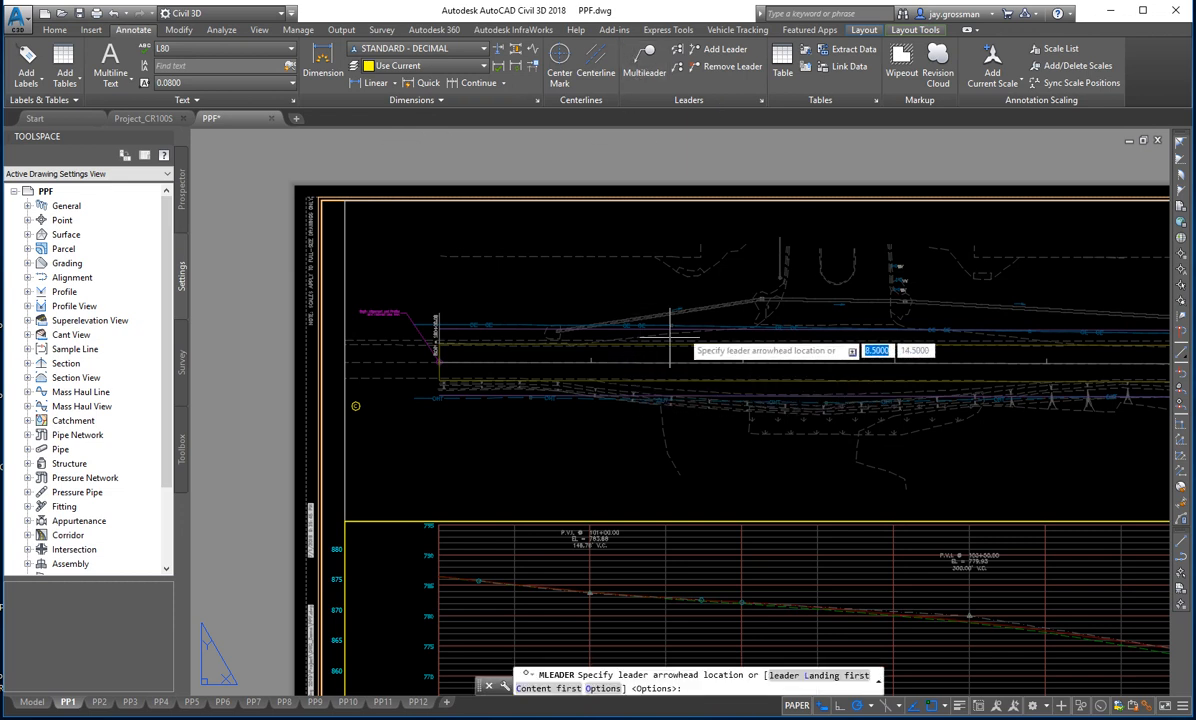
pyautogui.click(473, 362)
pyautogui.scroll(3, 494, 352)
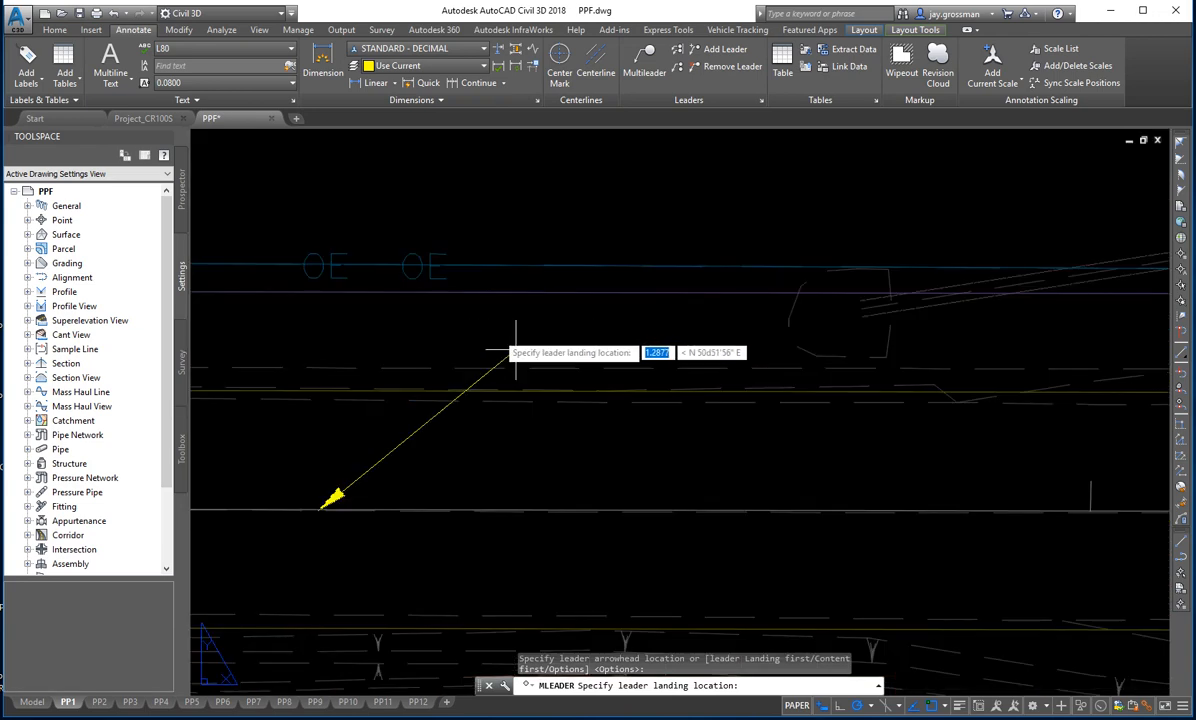
pyautogui.click(416, 449)
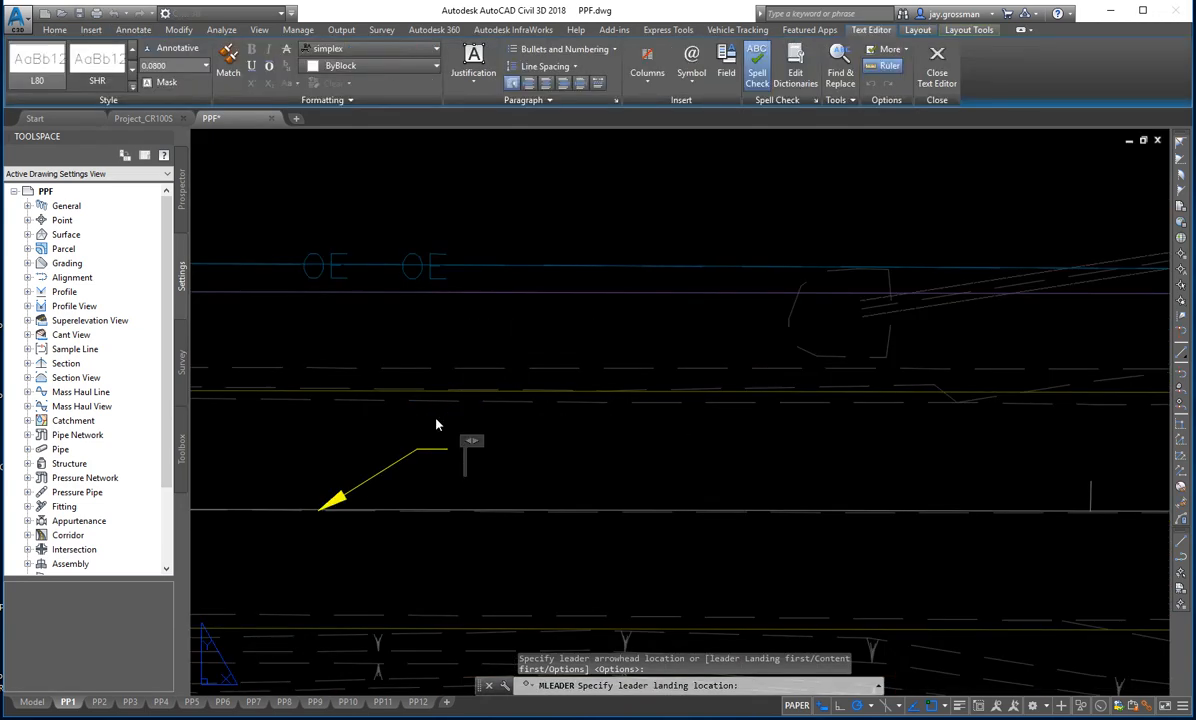
pyautogui.write('Line PRA')
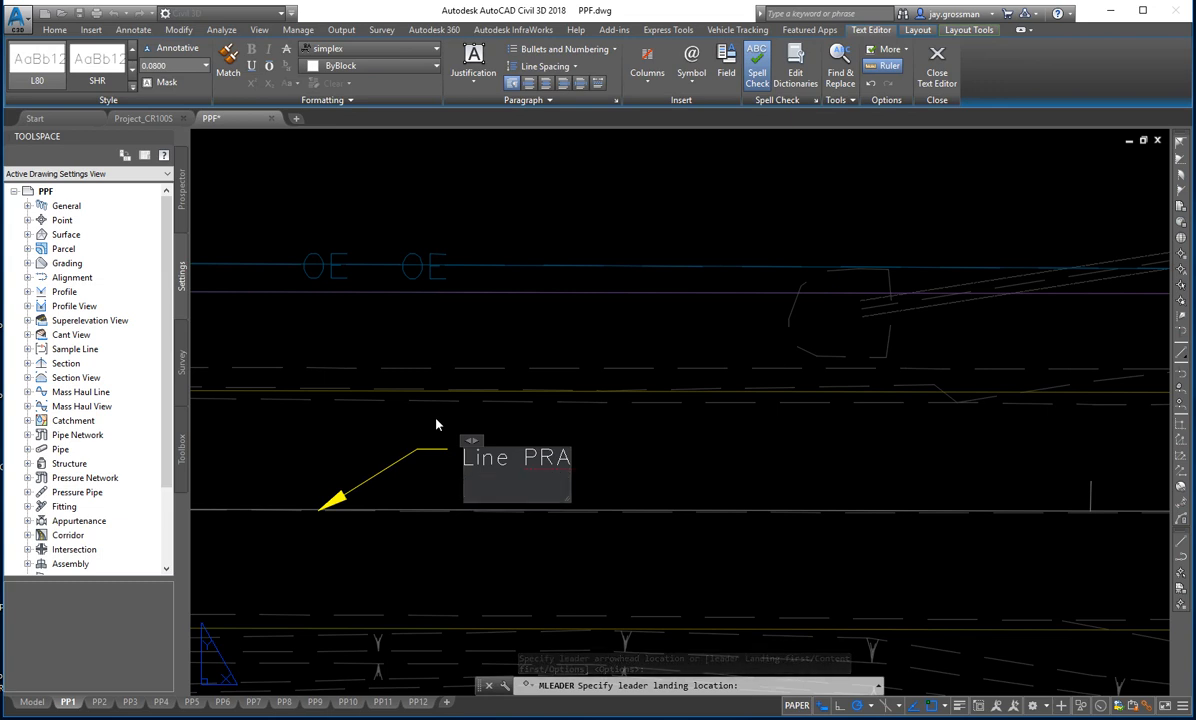
pyautogui.click(750, 467)
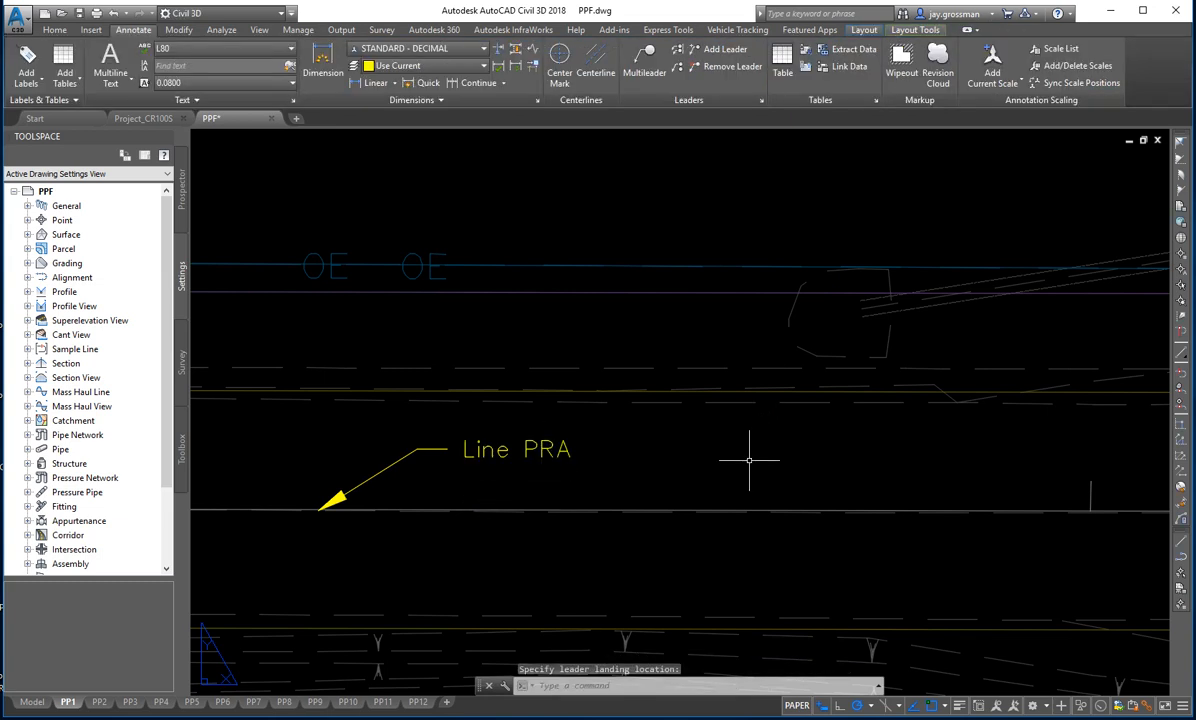
pyautogui.scroll(-6, 640, 510)
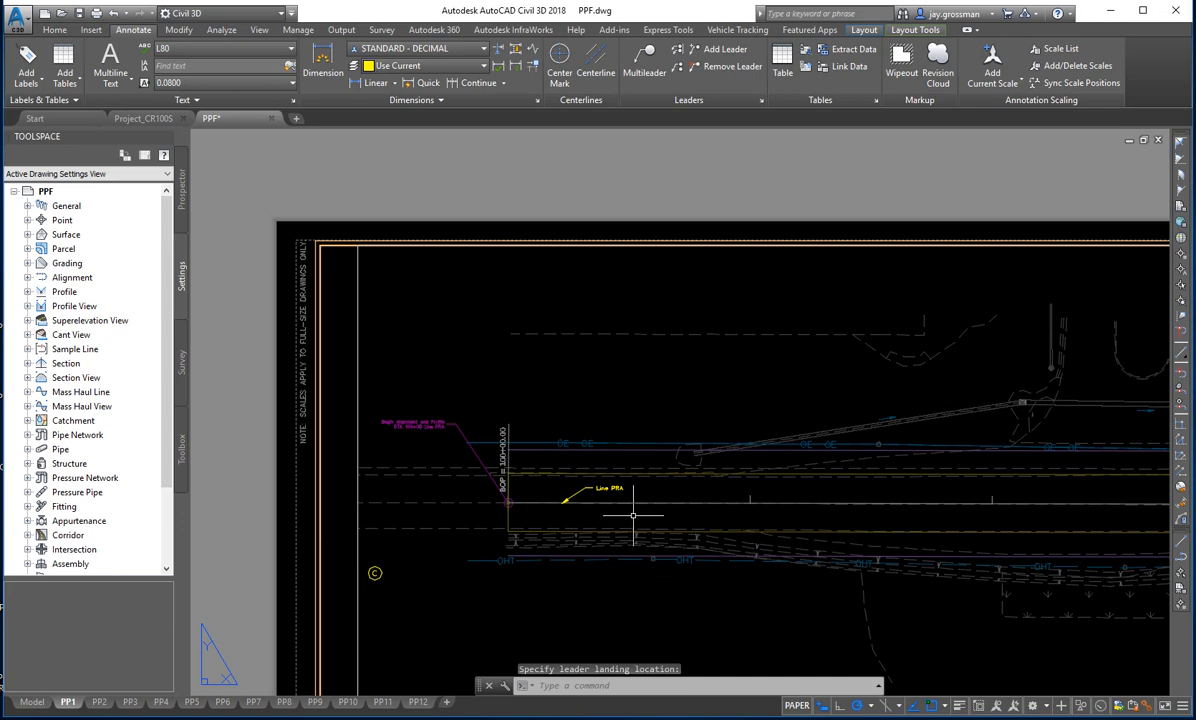
pyautogui.scroll(2, 635, 481)
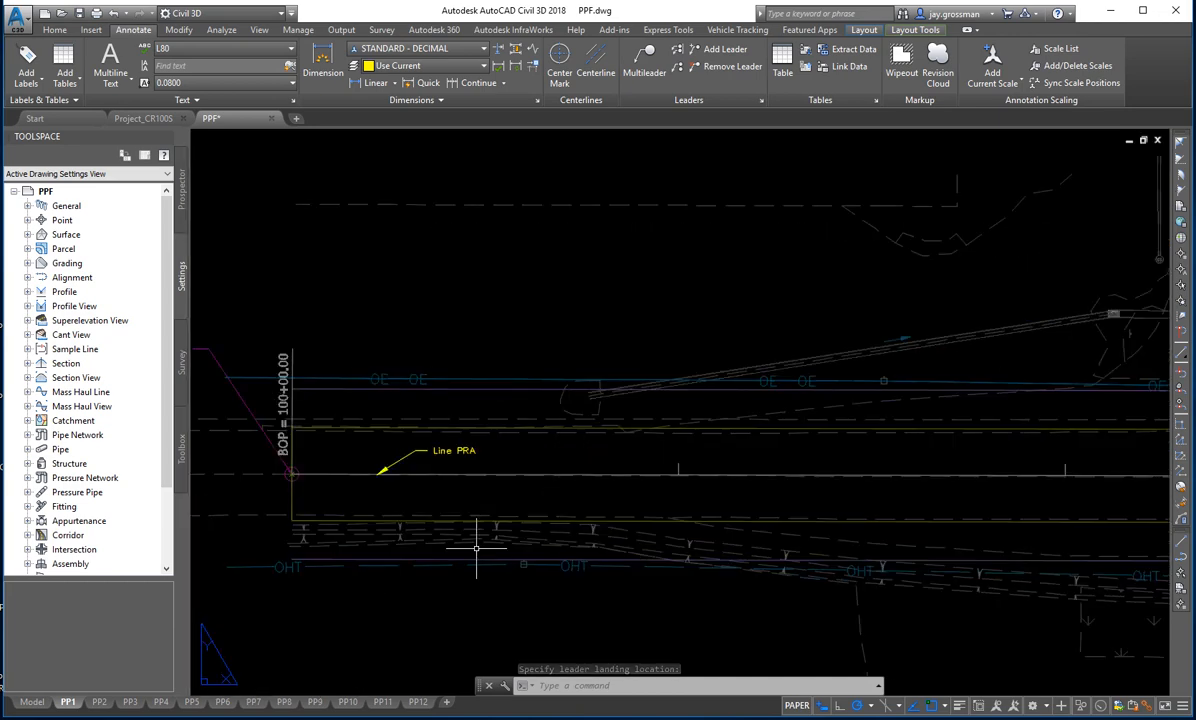
pyautogui.click(648, 66)
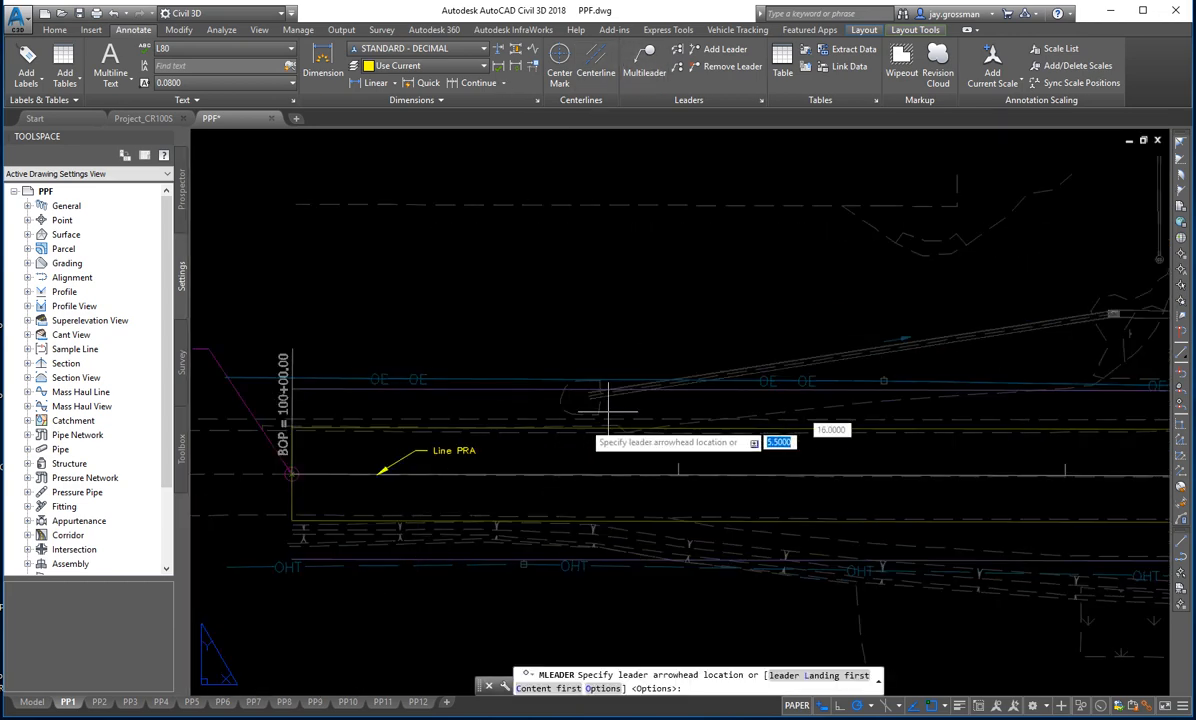
pyautogui.scroll(2, 456, 420)
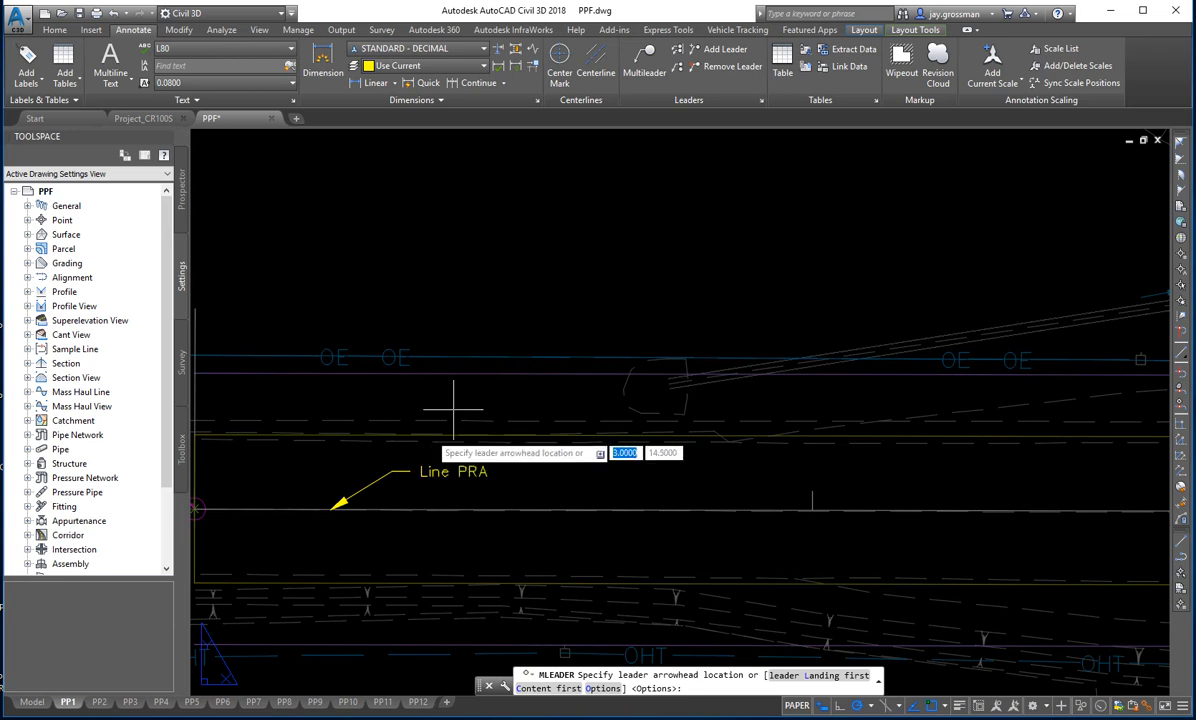
pyautogui.scroll(5, 460, 400)
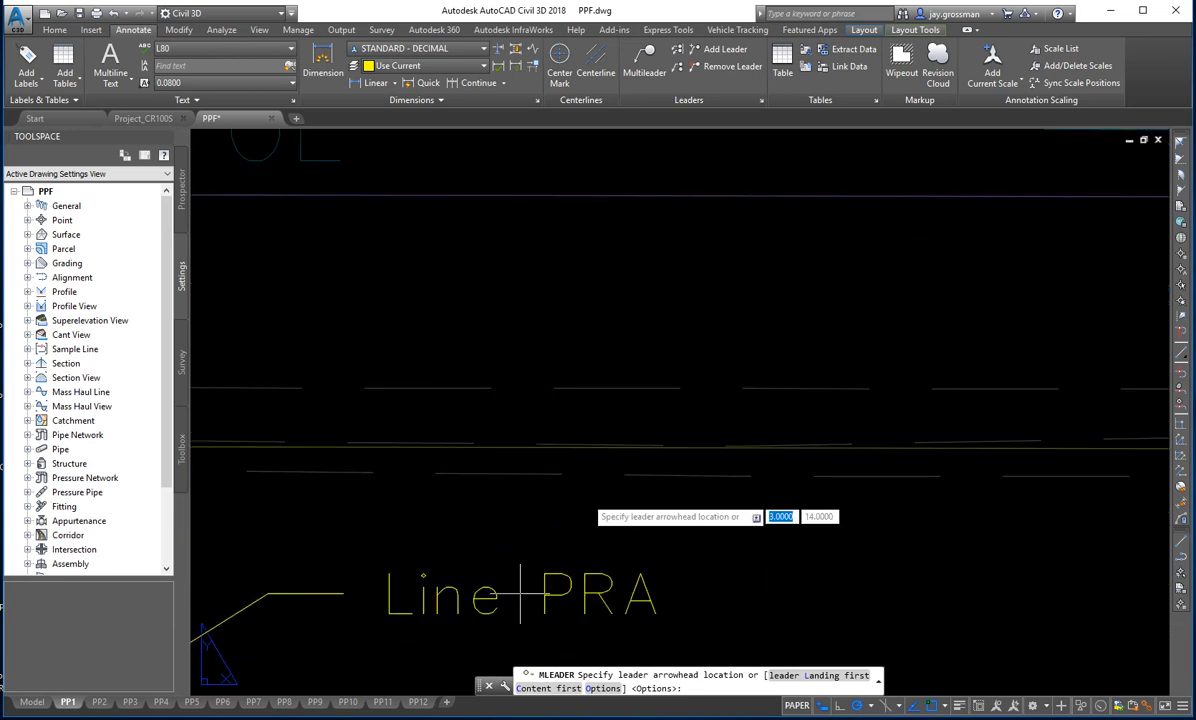
pyautogui.press('Escape')
# - Examine the Line PRA leader beside the BOP and its placement over the plan view on the PP1 sheet
pyautogui.scroll(-3, 534, 529)
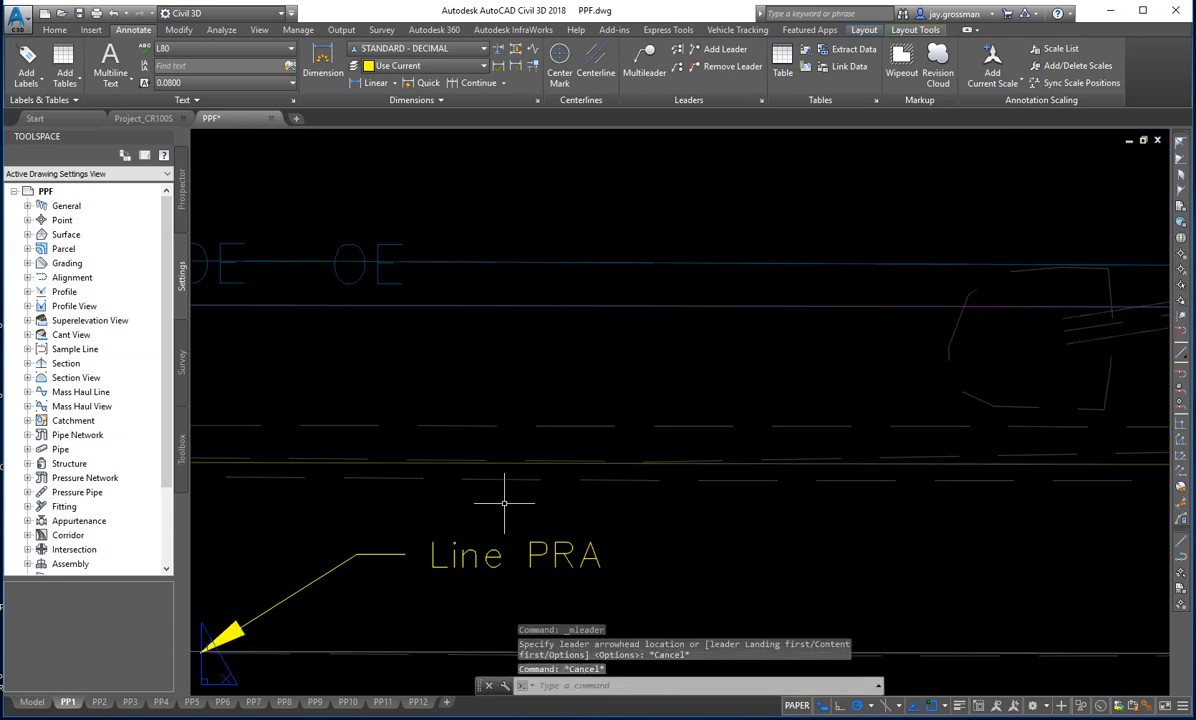
pyautogui.scroll(-3, 500, 520)
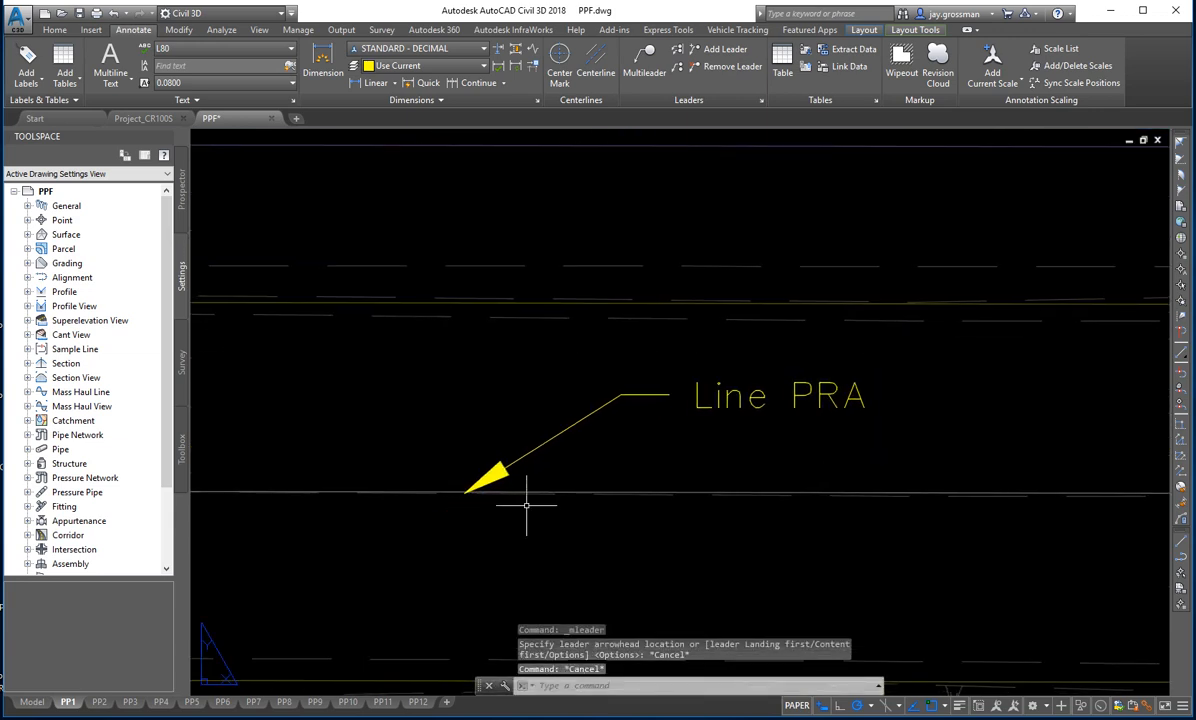
pyautogui.moveTo(488, 501); pyautogui.dragTo(504, 453, button='middle')
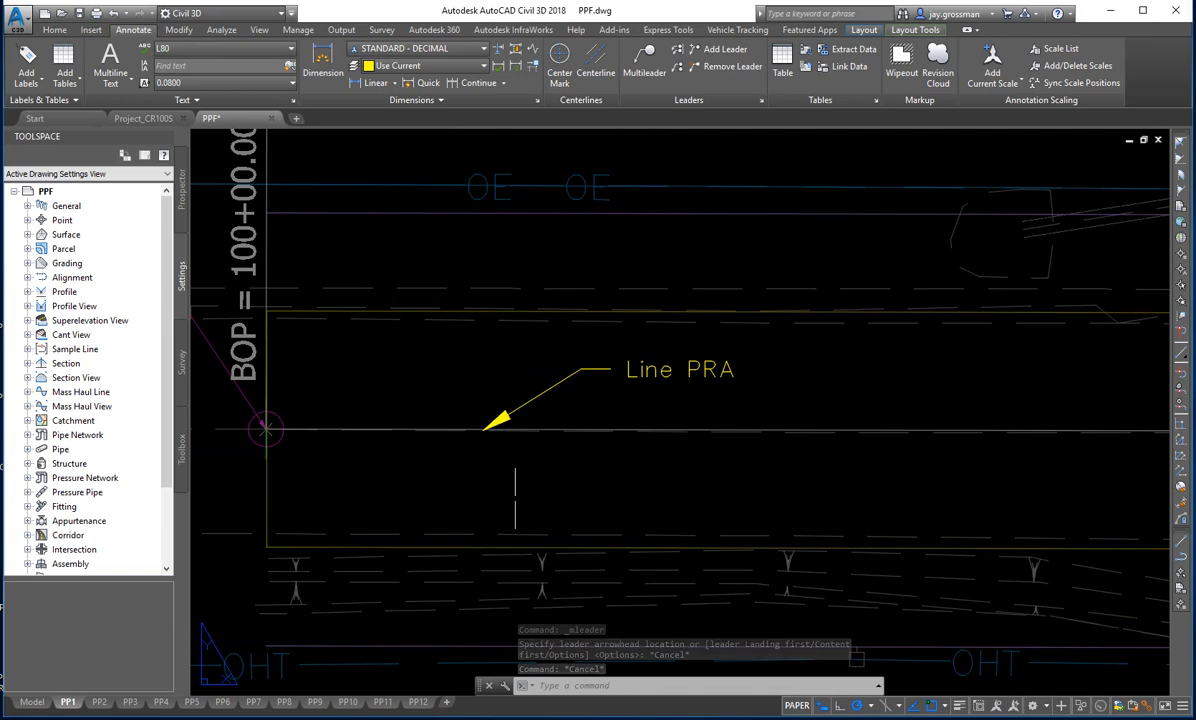
pyautogui.scroll(-2, 654, 422)
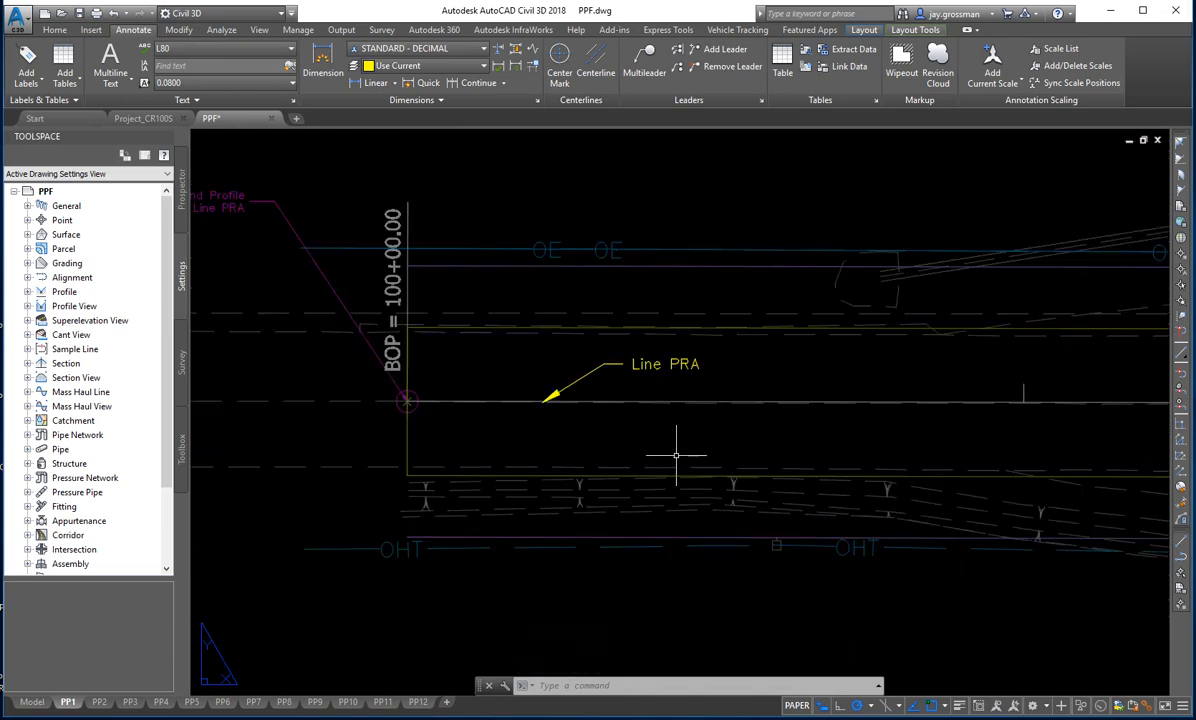
pyautogui.scroll(-3, 667, 460)
pyautogui.moveTo(667, 466); pyautogui.dragTo(535, 436, button='middle')
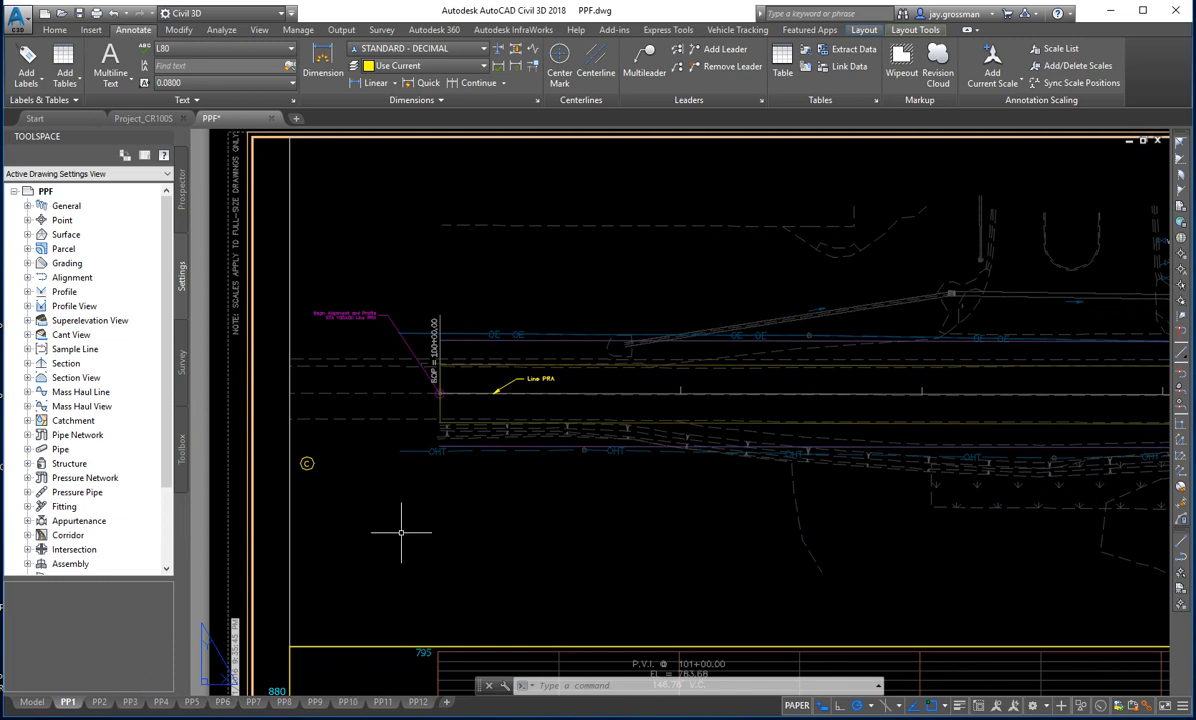
pyautogui.moveTo(604, 468); pyautogui.dragTo(500, 485, button='middle')
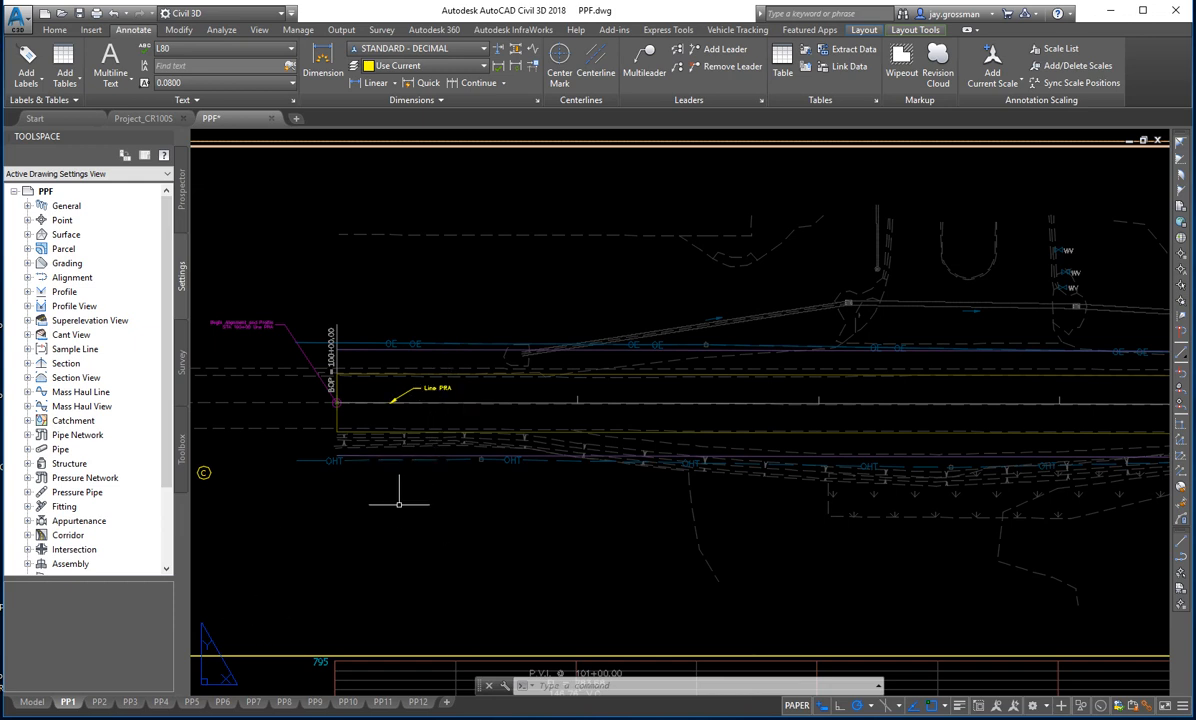
pyautogui.moveTo(399, 505); pyautogui.dragTo(479, 455, button='middle')
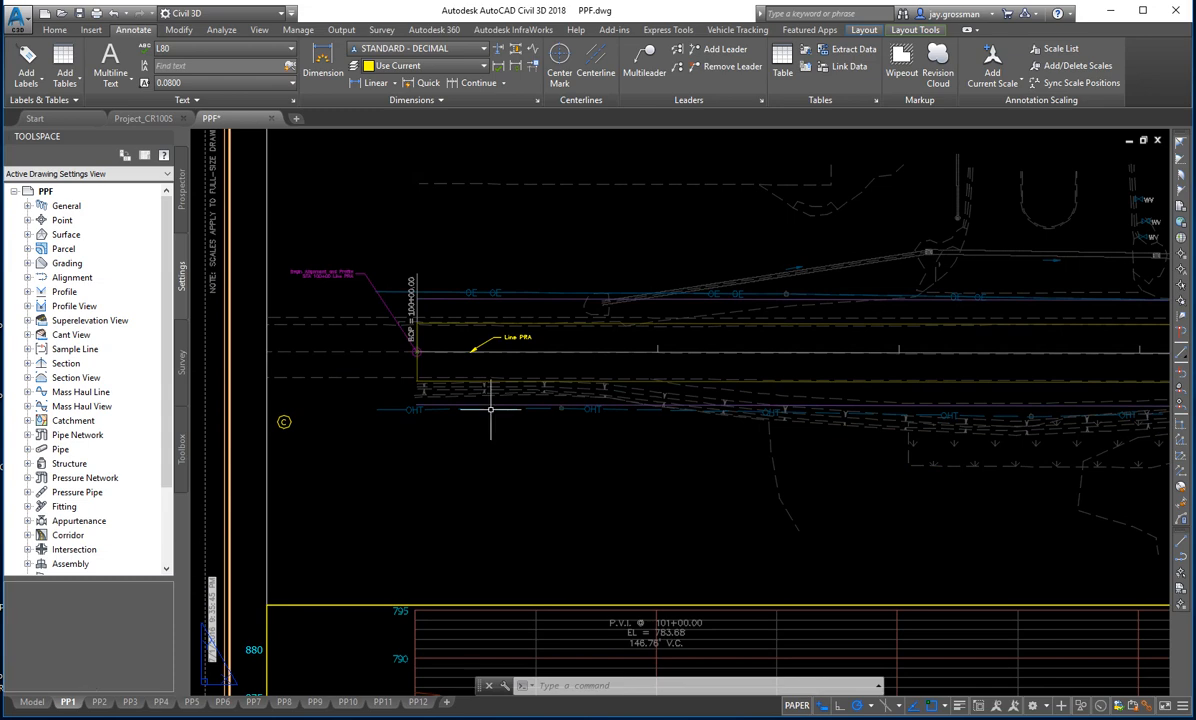
pyautogui.moveTo(600, 420); pyautogui.dragTo(542, 453, button='middle')
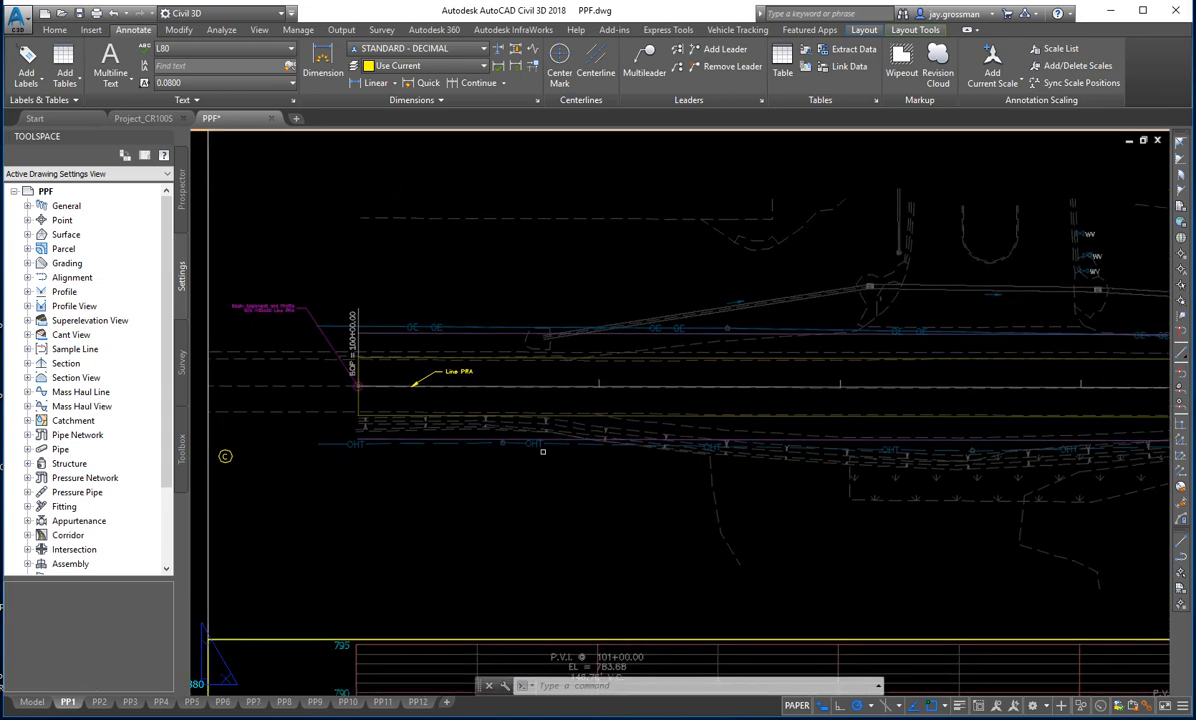
pyautogui.scroll(-2, 650, 440)
pyautogui.moveTo(650, 440)
pyautogui.mouseDown(button='middle')
pyautogui.moveTo(528, 422)
pyautogui.moveTo(511, 408)
pyautogui.mouseUp(button='middle')
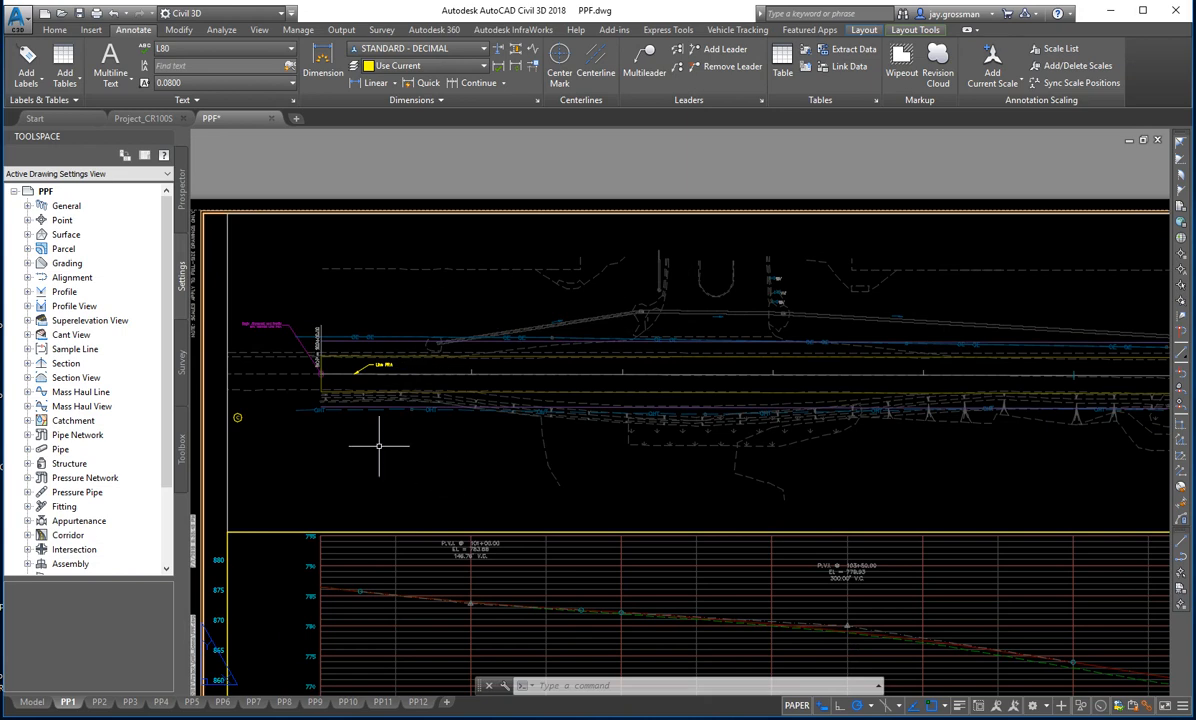
pyautogui.moveTo(379, 446)
pyautogui.mouseDown(button='middle')
pyautogui.moveTo(445, 397)
pyautogui.moveTo(502, 396)
pyautogui.moveTo(479, 406)
pyautogui.mouseUp(button='middle')
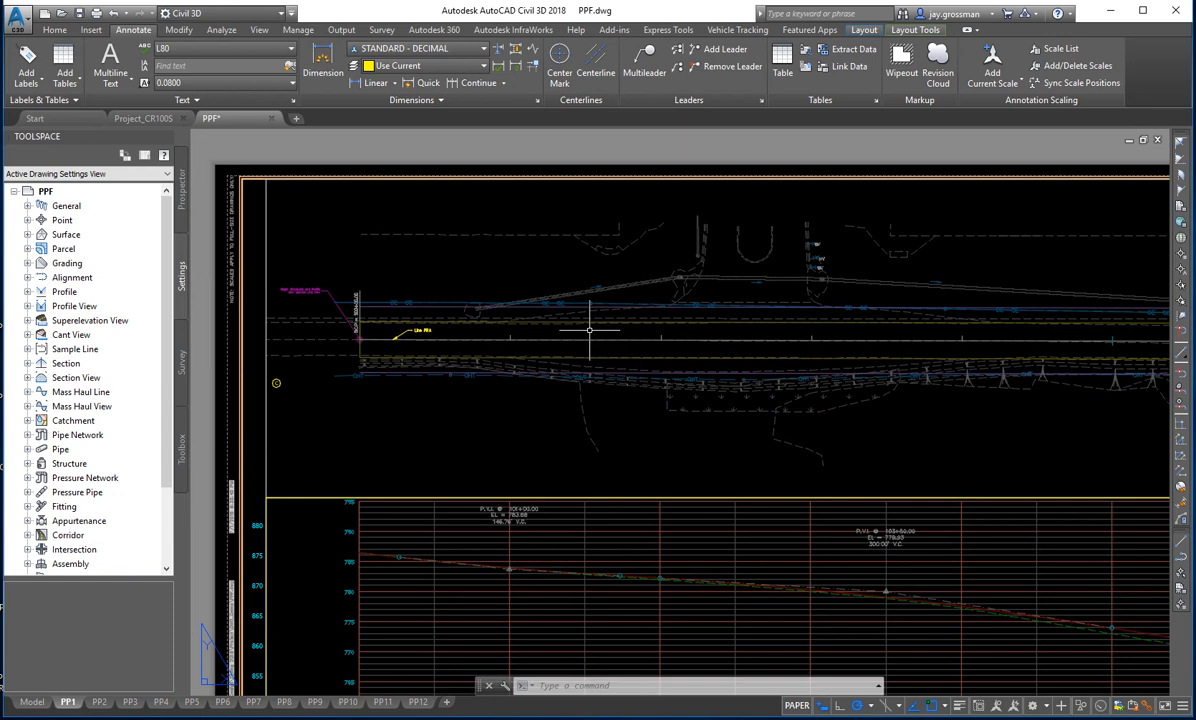
# - Try shifting the plan inside PP1's plan viewport beneath the Line PRA leader, and undo the changes back to paper space
pyautogui.doubleClick(452, 427)
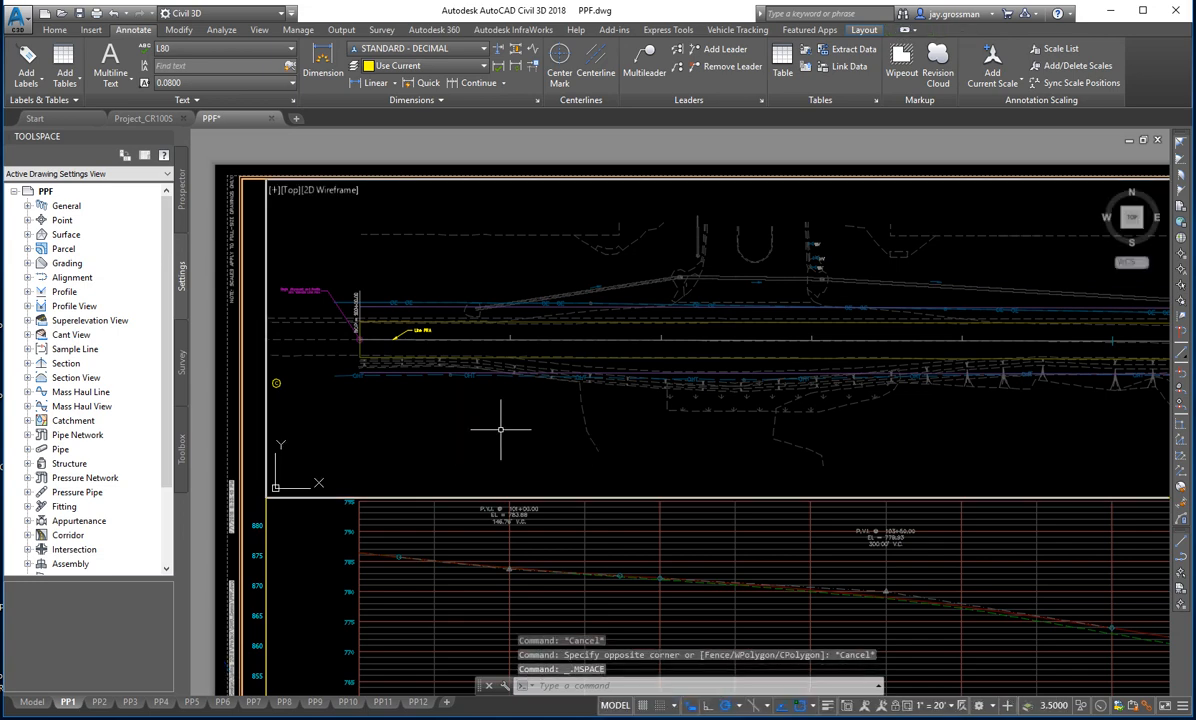
pyautogui.moveTo(494, 427); pyautogui.dragTo(435, 454, button='middle')
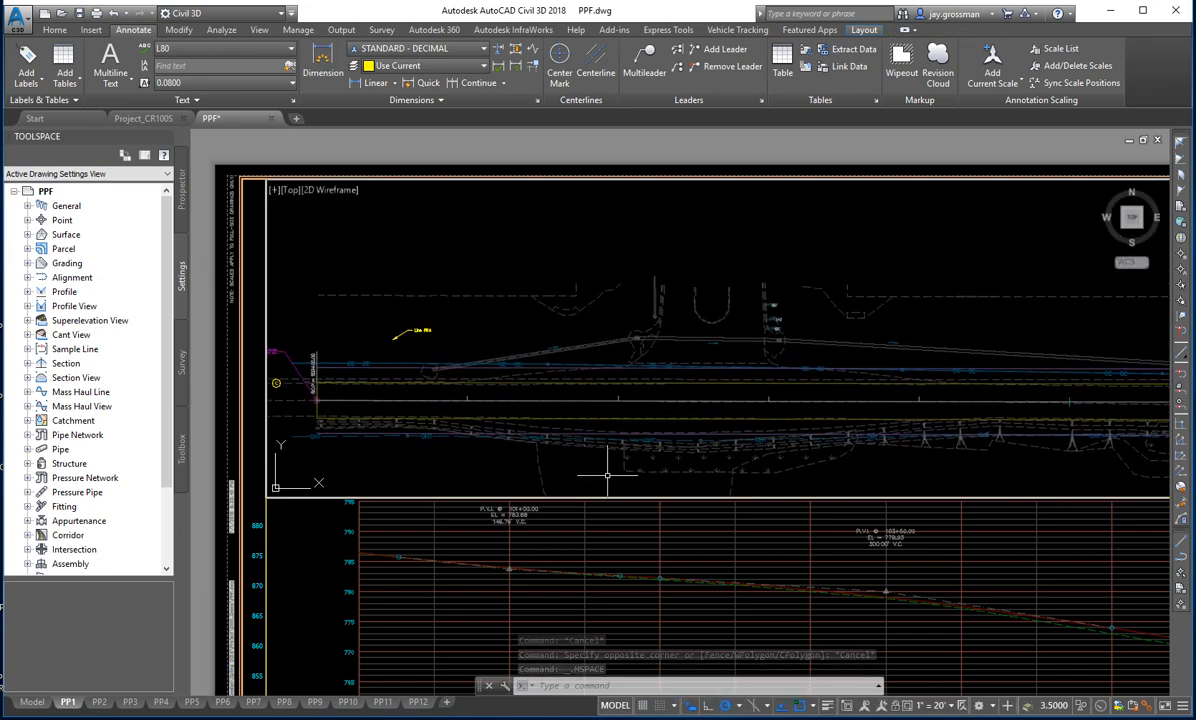
pyautogui.moveTo(520, 432)
pyautogui.mouseDown(button='middle')
pyautogui.moveTo(591, 379)
pyautogui.moveTo(551, 376)
pyautogui.mouseUp(button='middle')
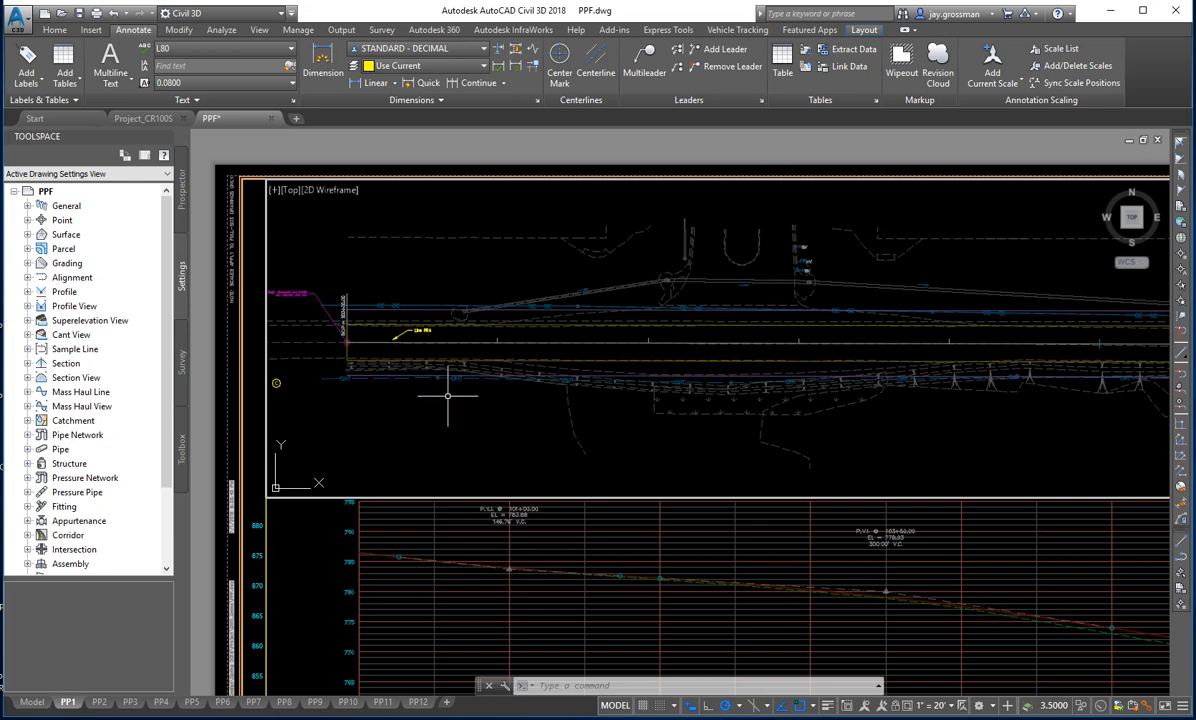
pyautogui.write('u')
pyautogui.press('Return')
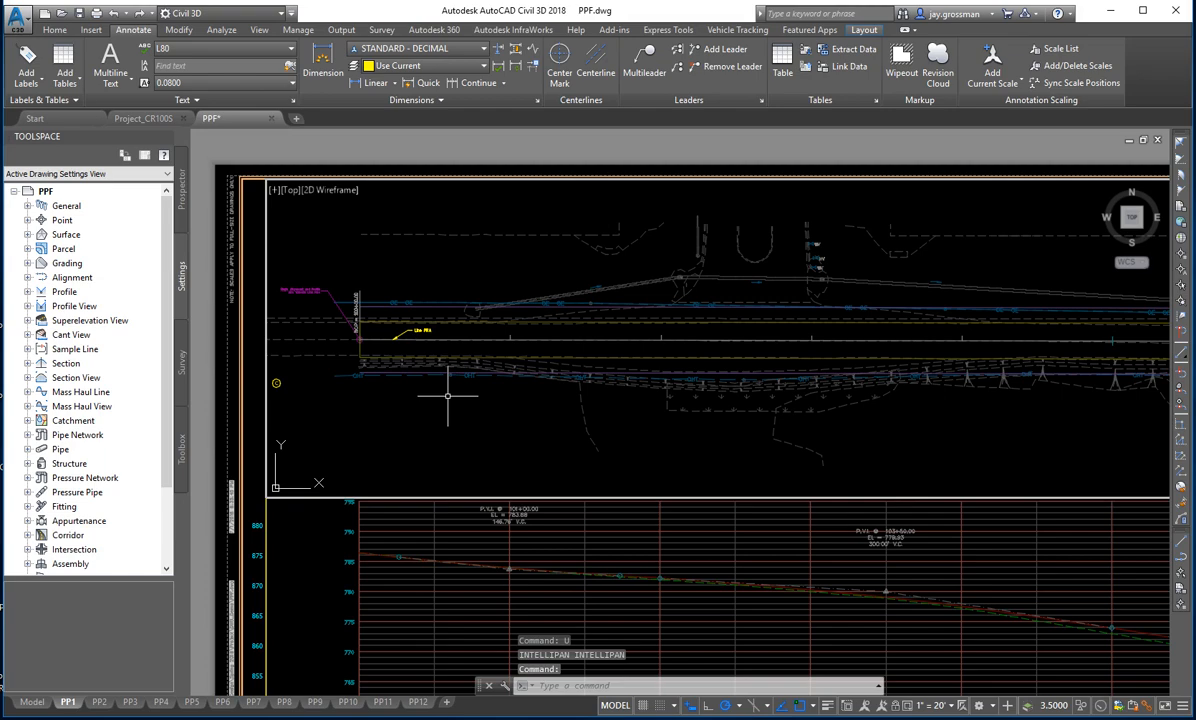
pyautogui.press('Return')
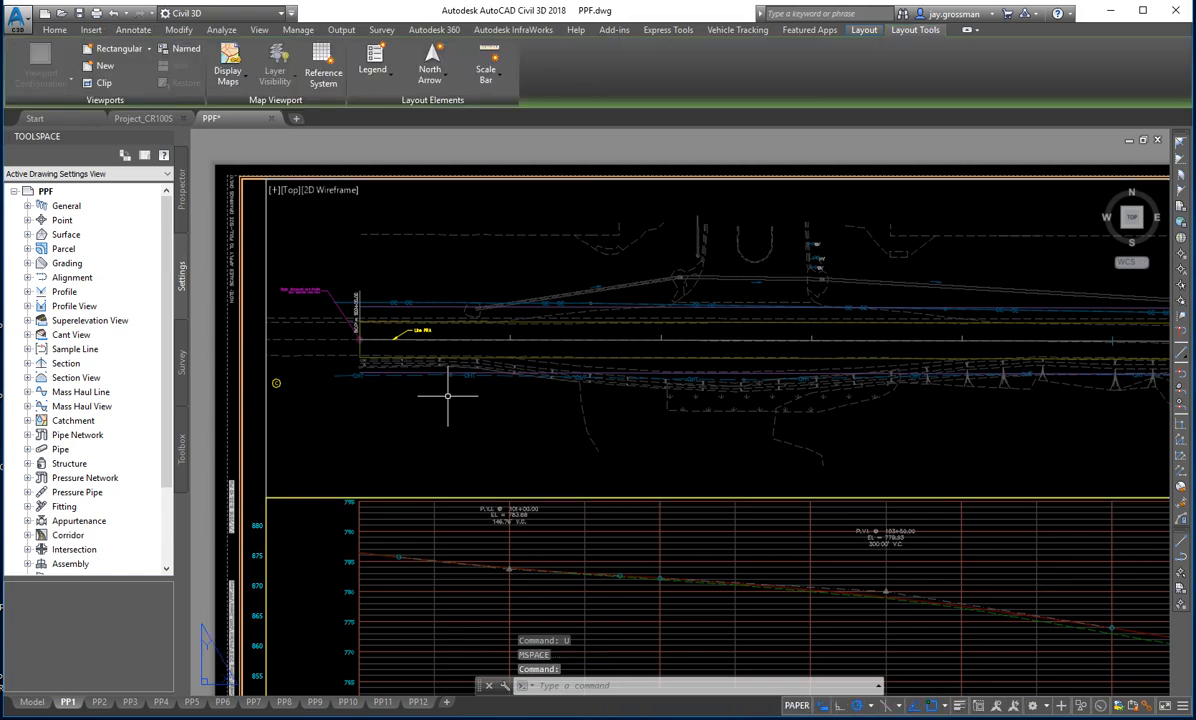
pyautogui.moveTo(475, 336); pyautogui.dragTo(549, 360, button='middle')
pyautogui.scroll(-2, 550, 366)
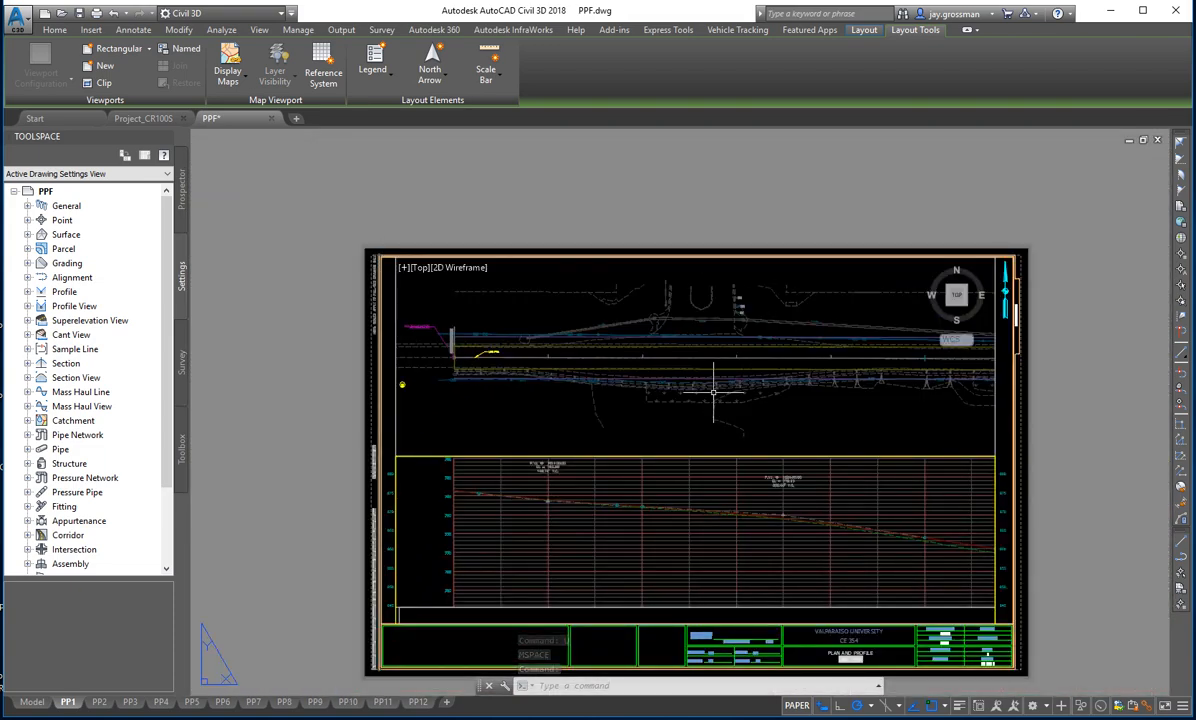
pyautogui.scroll(6, 472, 351)
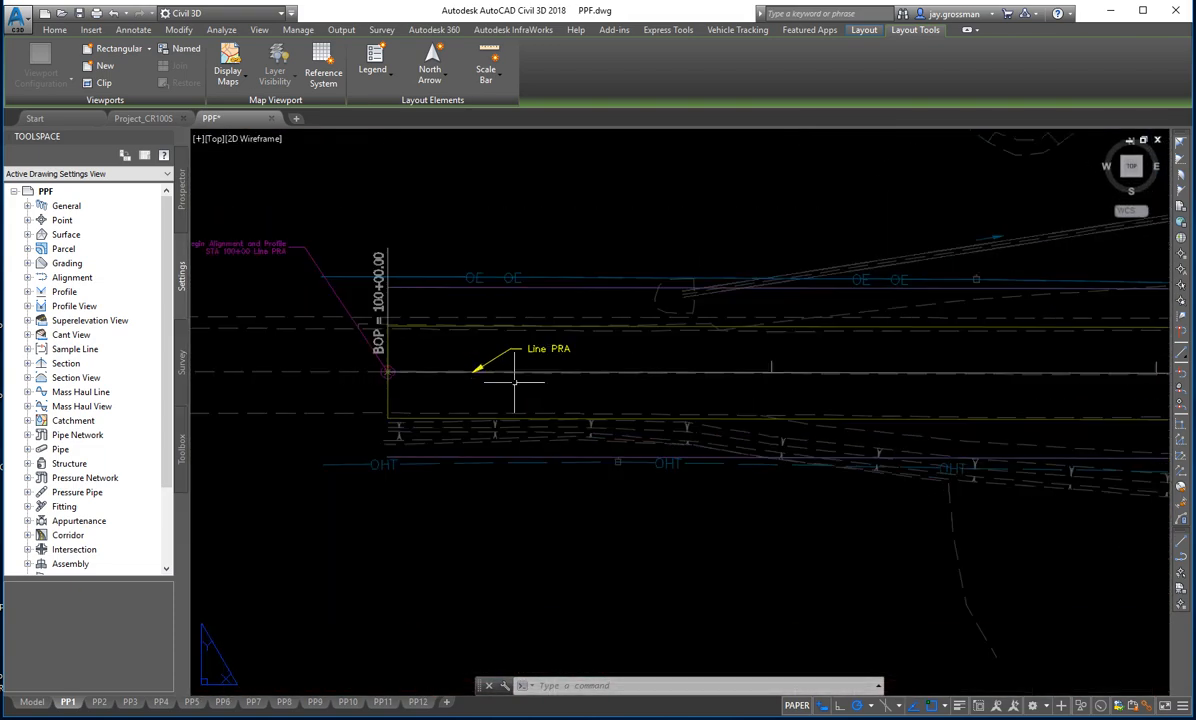
pyautogui.scroll(2, 515, 382)
pyautogui.scroll(-4, 530, 452)
pyautogui.moveTo(695, 477); pyautogui.dragTo(655, 424, button='middle')
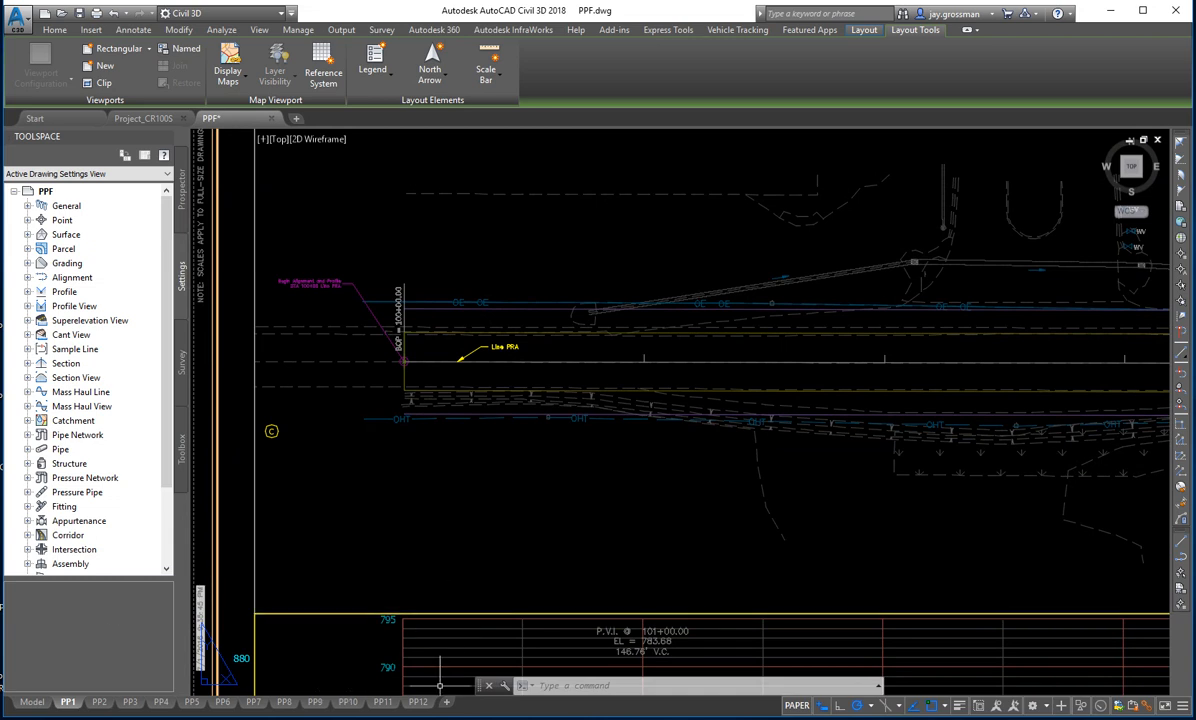
pyautogui.moveTo(436, 719)
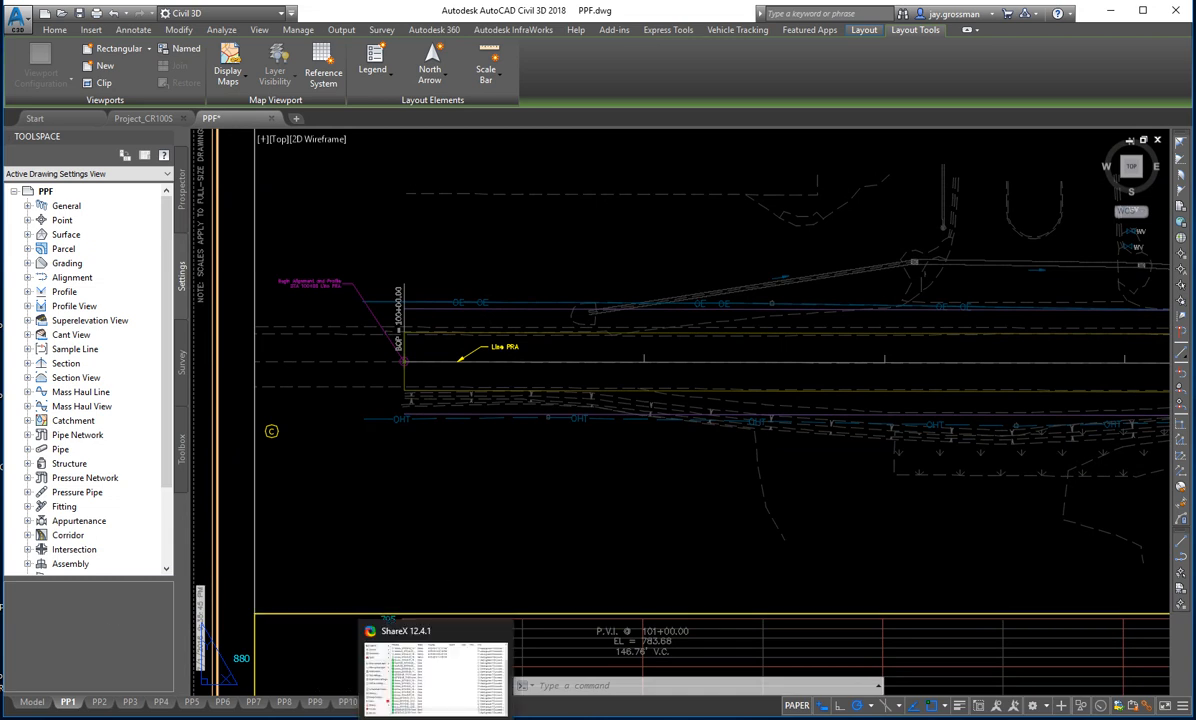